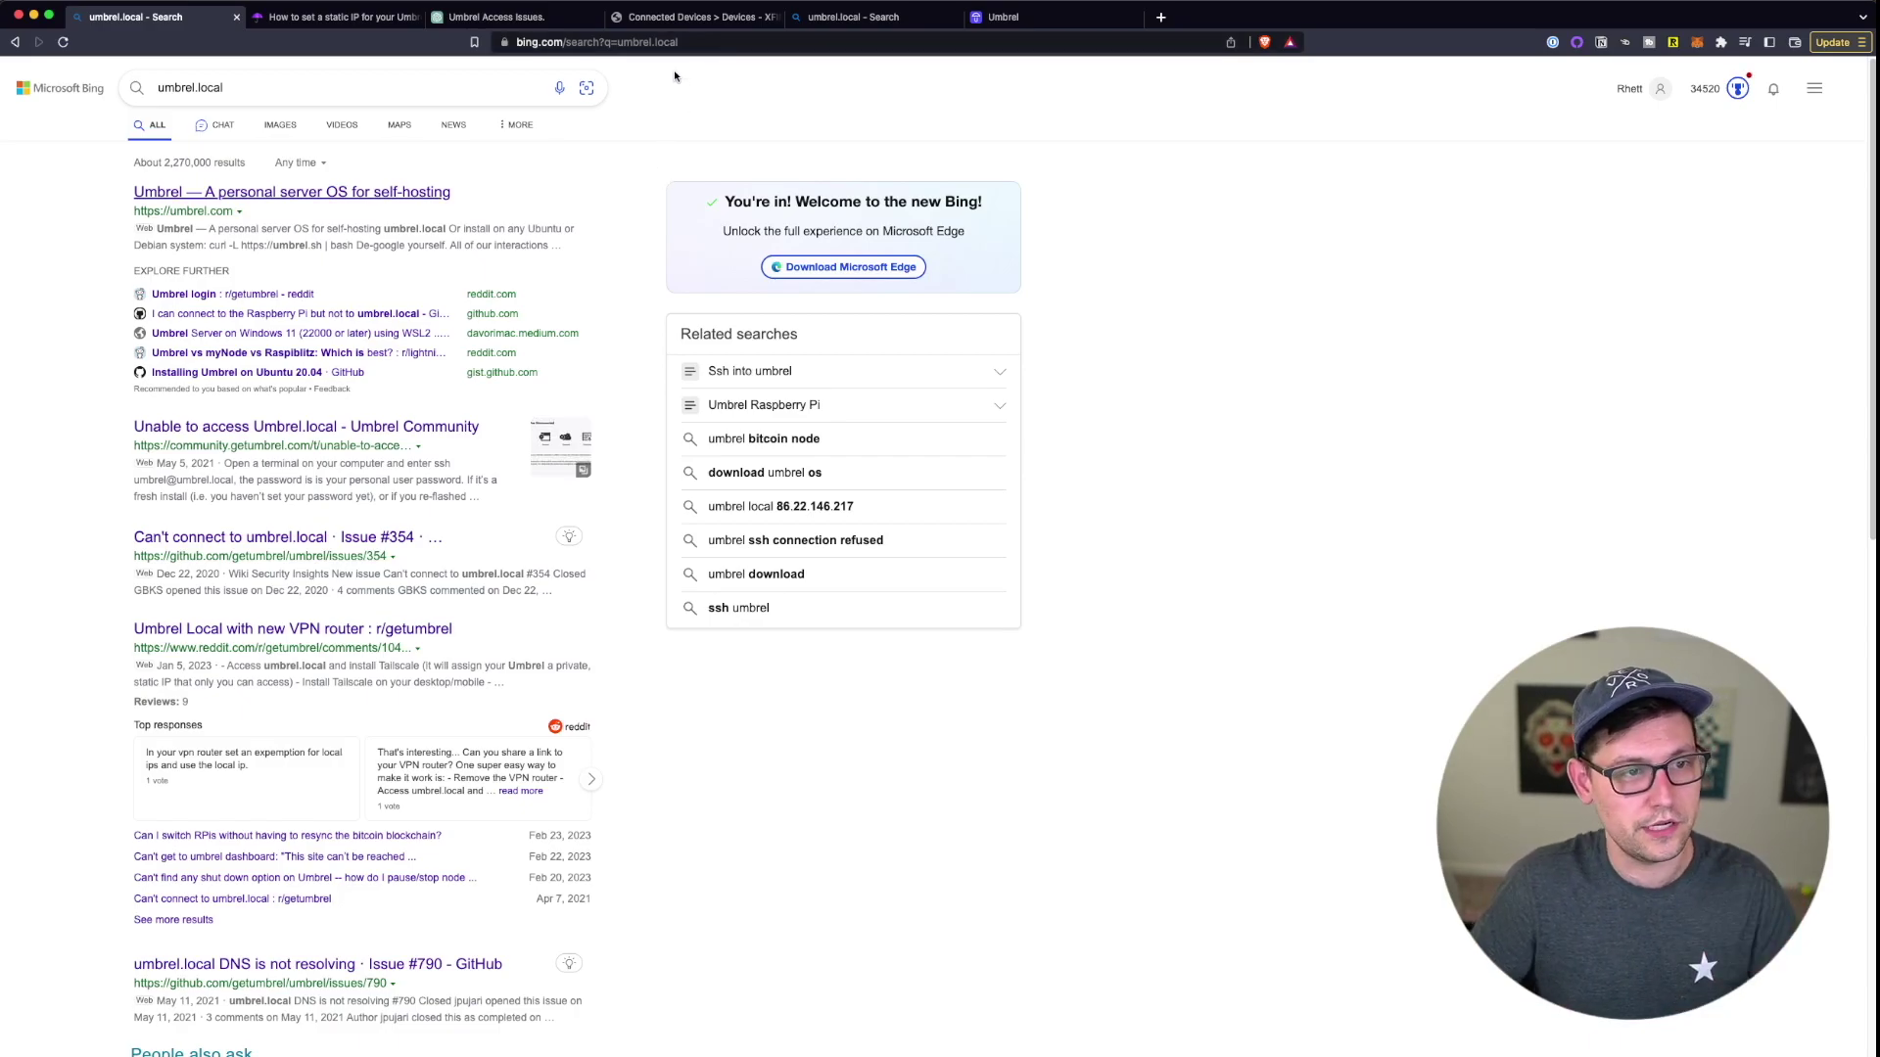
- Rerun the Bing search for umbrel.local
{"action": "left_click", "coordinate": [669, 42]}
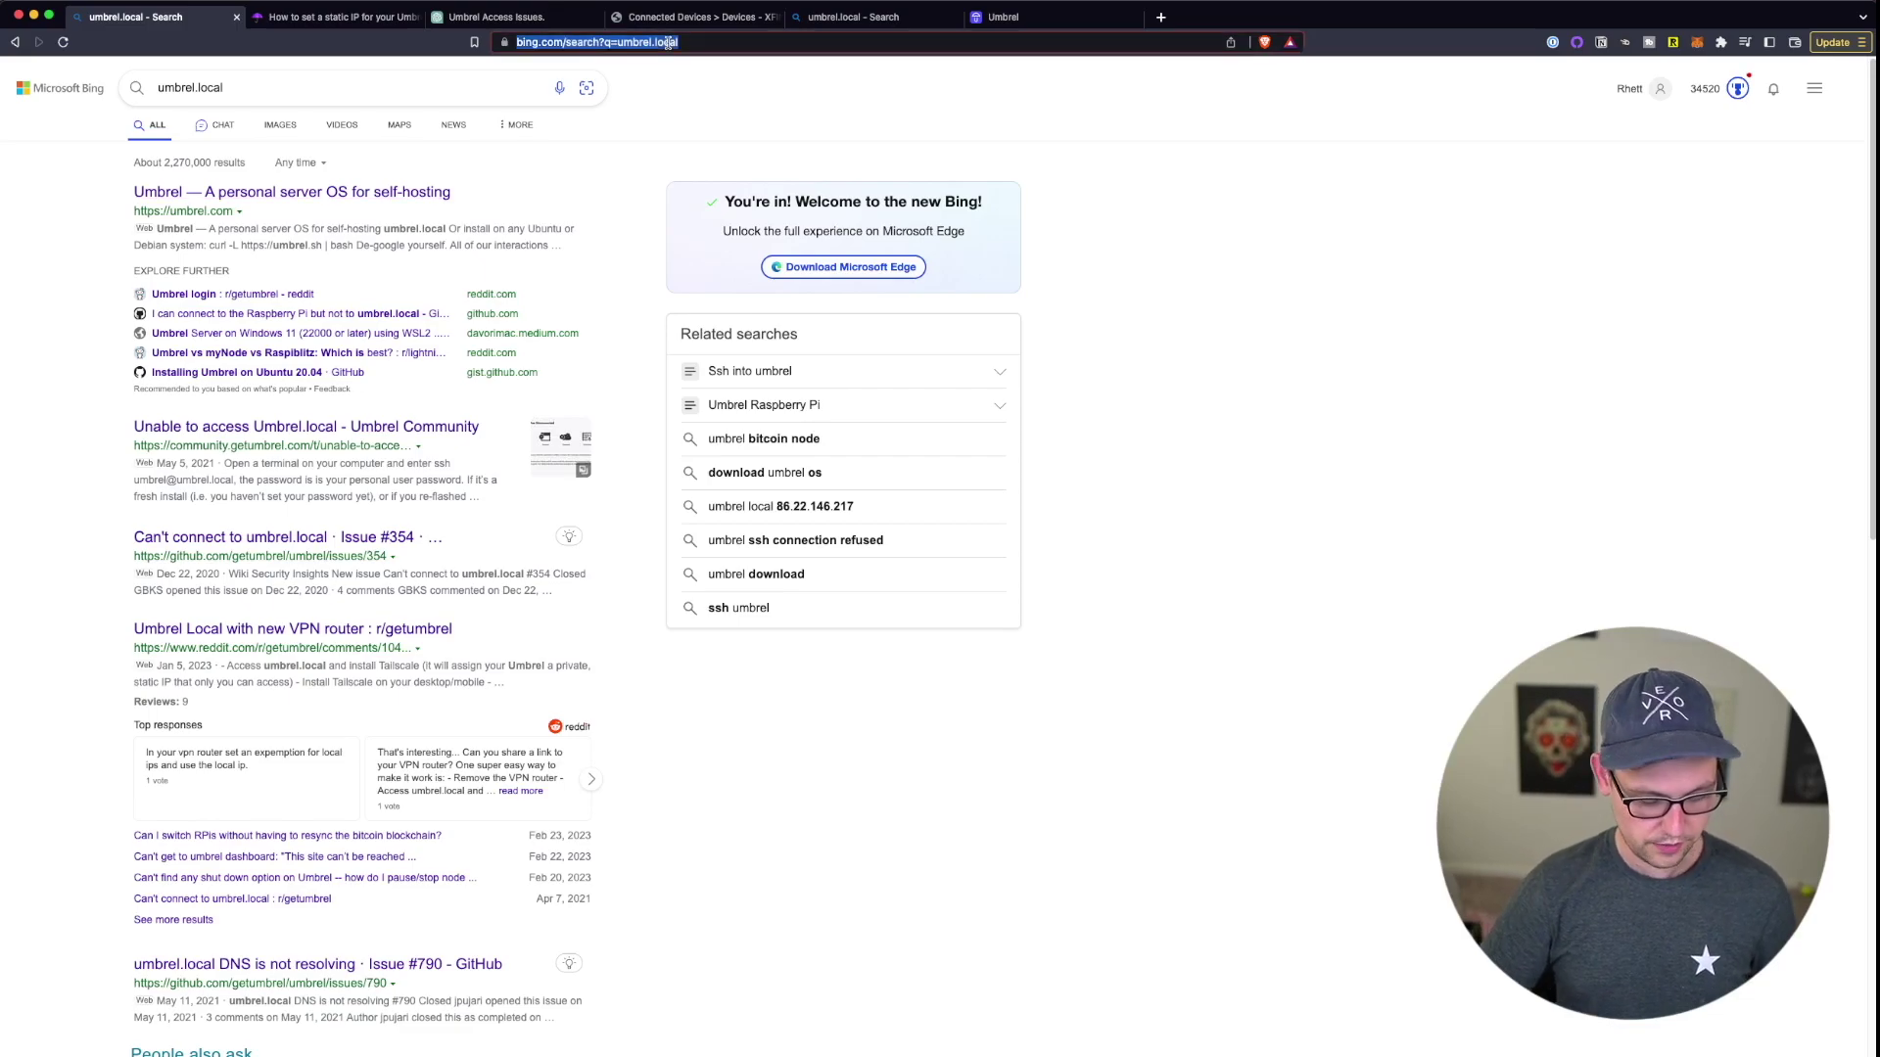
{"action": "type", "text": "umbrel.local"}
{"action": "key", "text": "Return"}
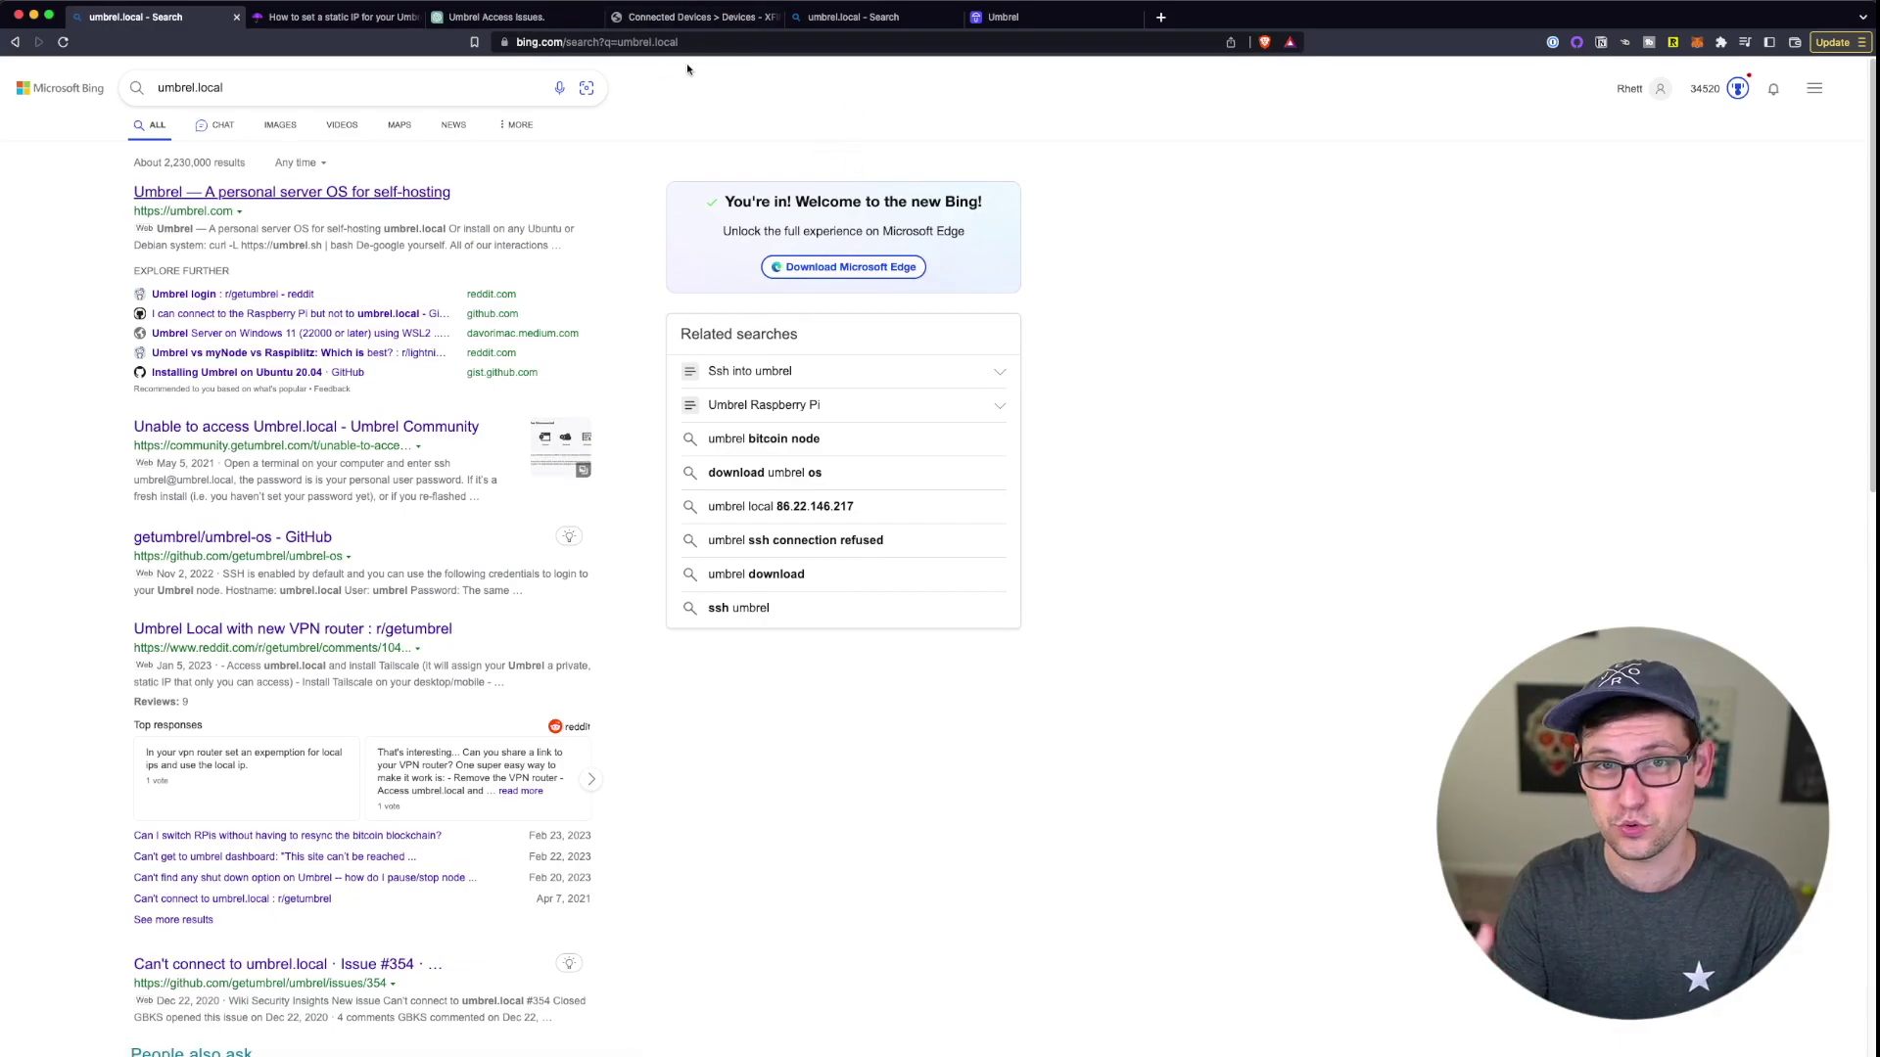
- Read the Umbrel 'static IP for your Umbrel server' guide and select the whole post for copying
{"action": "left_click", "coordinate": [333, 16]}
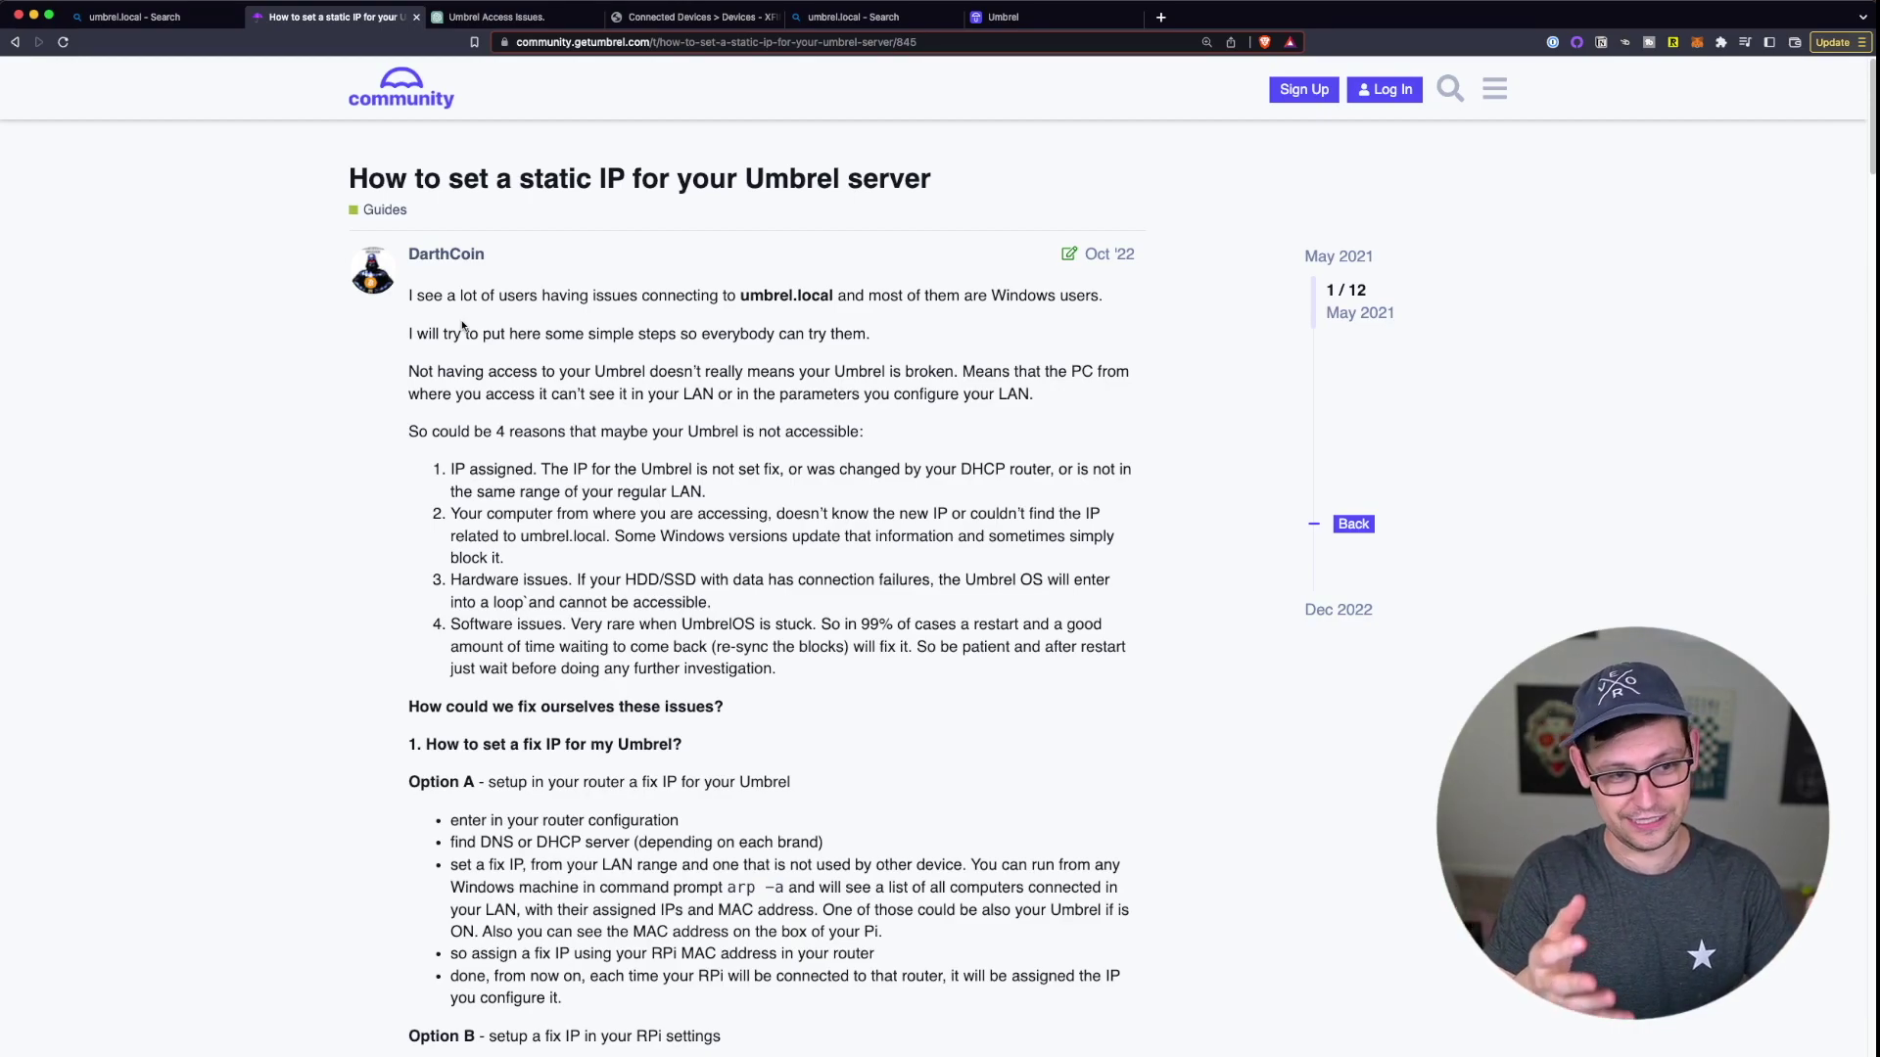
{"action": "scroll", "coordinate": [462, 326], "scroll_direction": "down", "scroll_amount": 5}
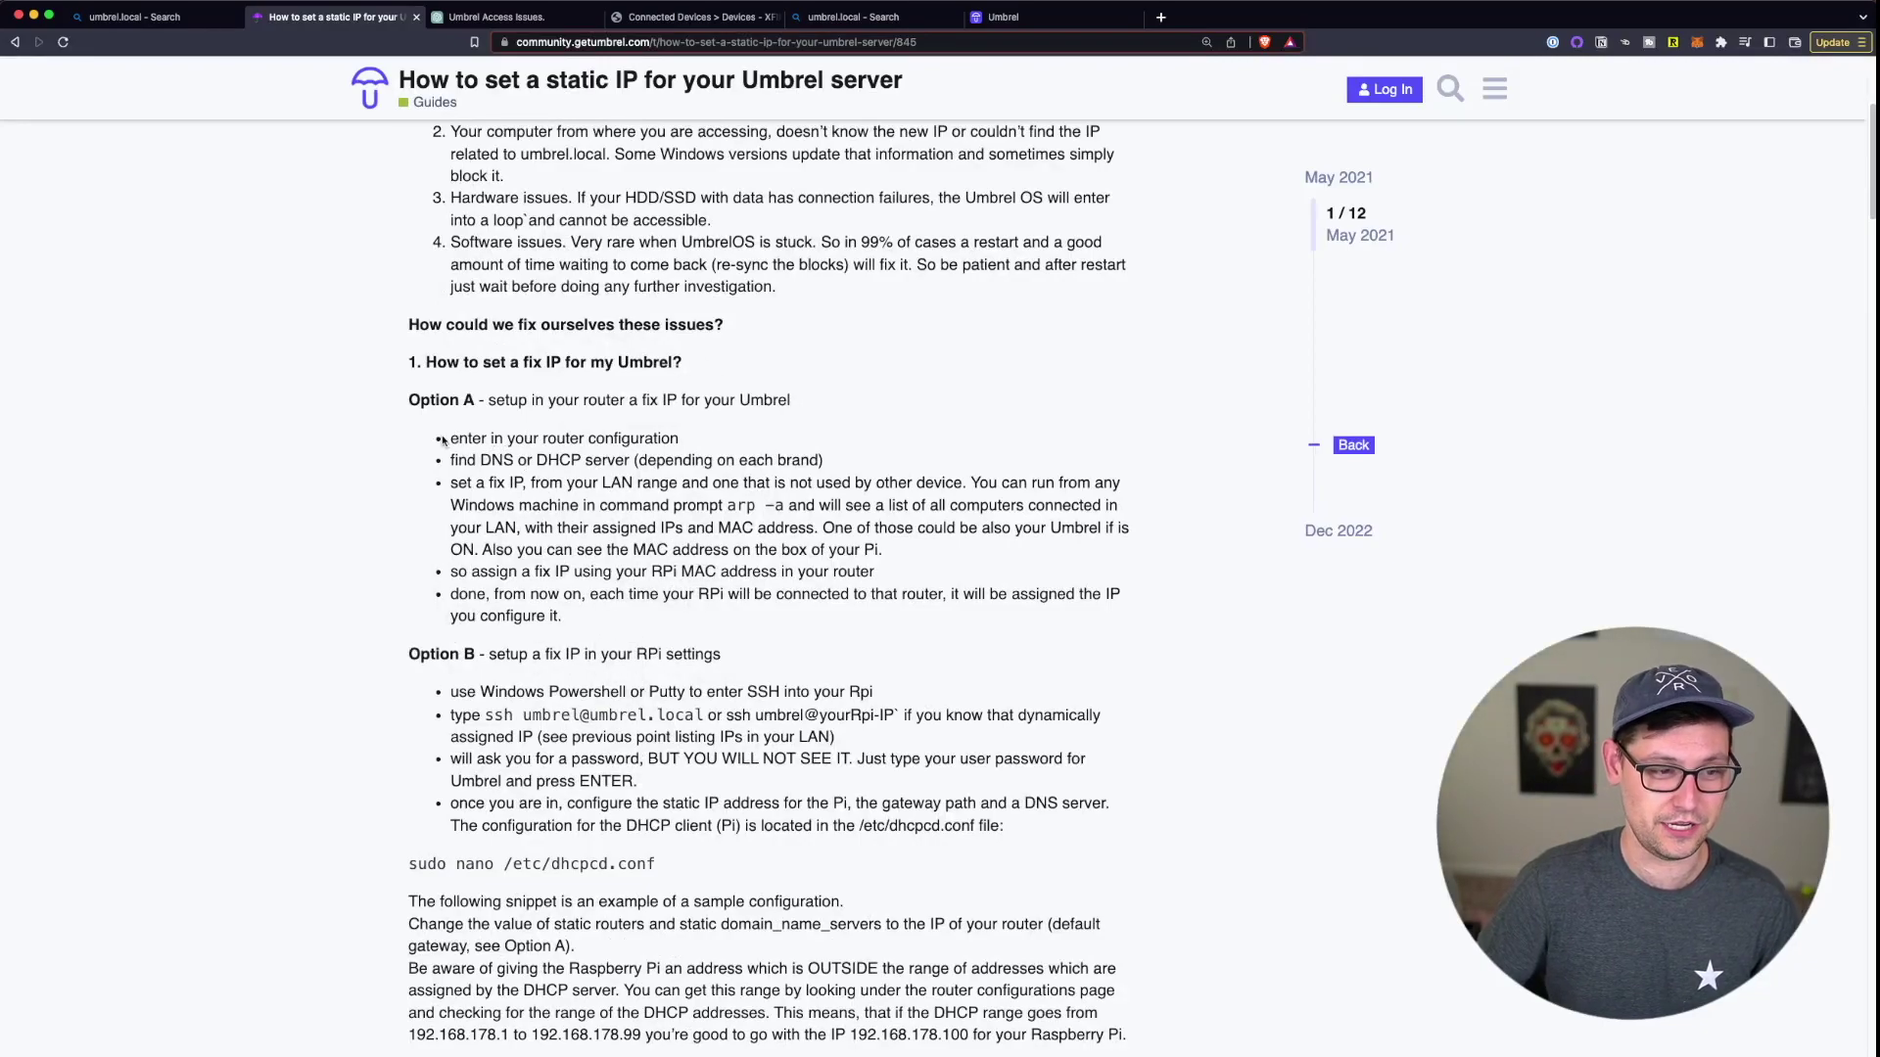
{"action": "left_click_drag", "start_coordinate": [443, 441], "coordinate": [730, 450]}
{"action": "left_click", "coordinate": [576, 460]}
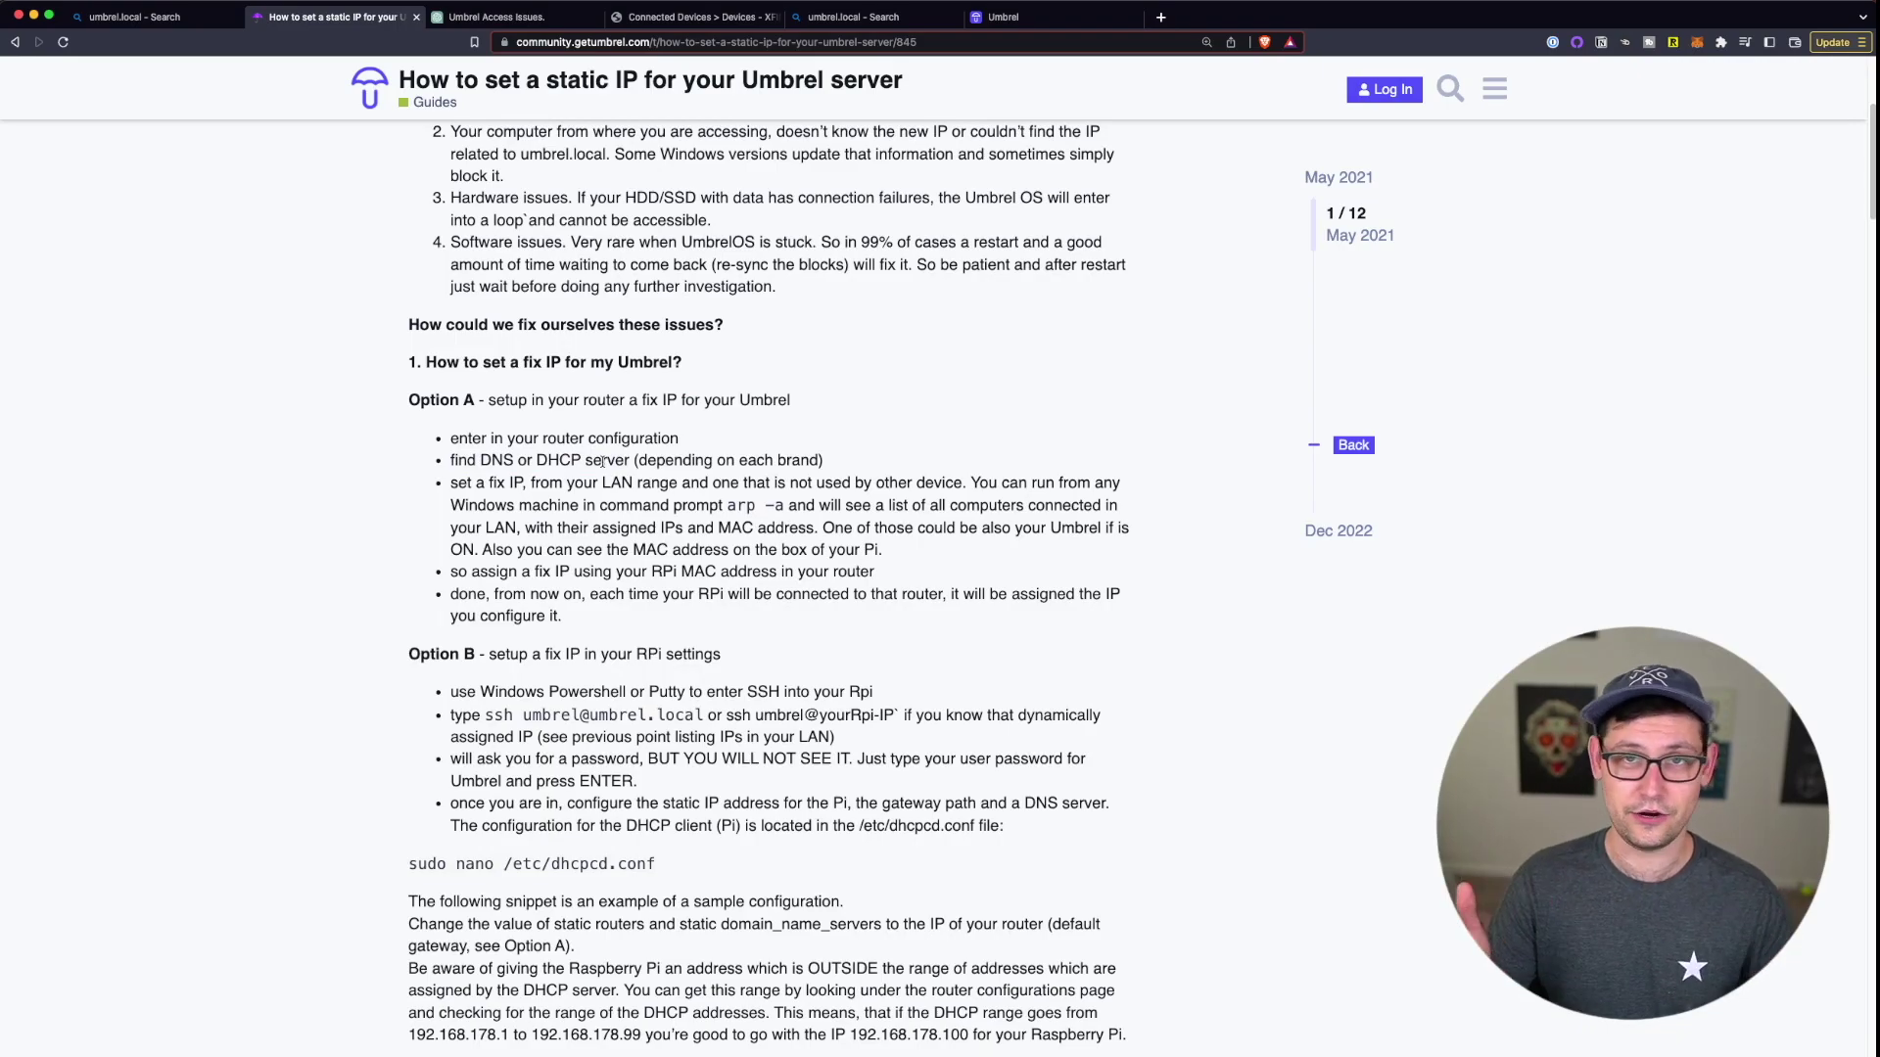
{"action": "scroll", "coordinate": [603, 444], "scroll_direction": "down", "scroll_amount": 20}
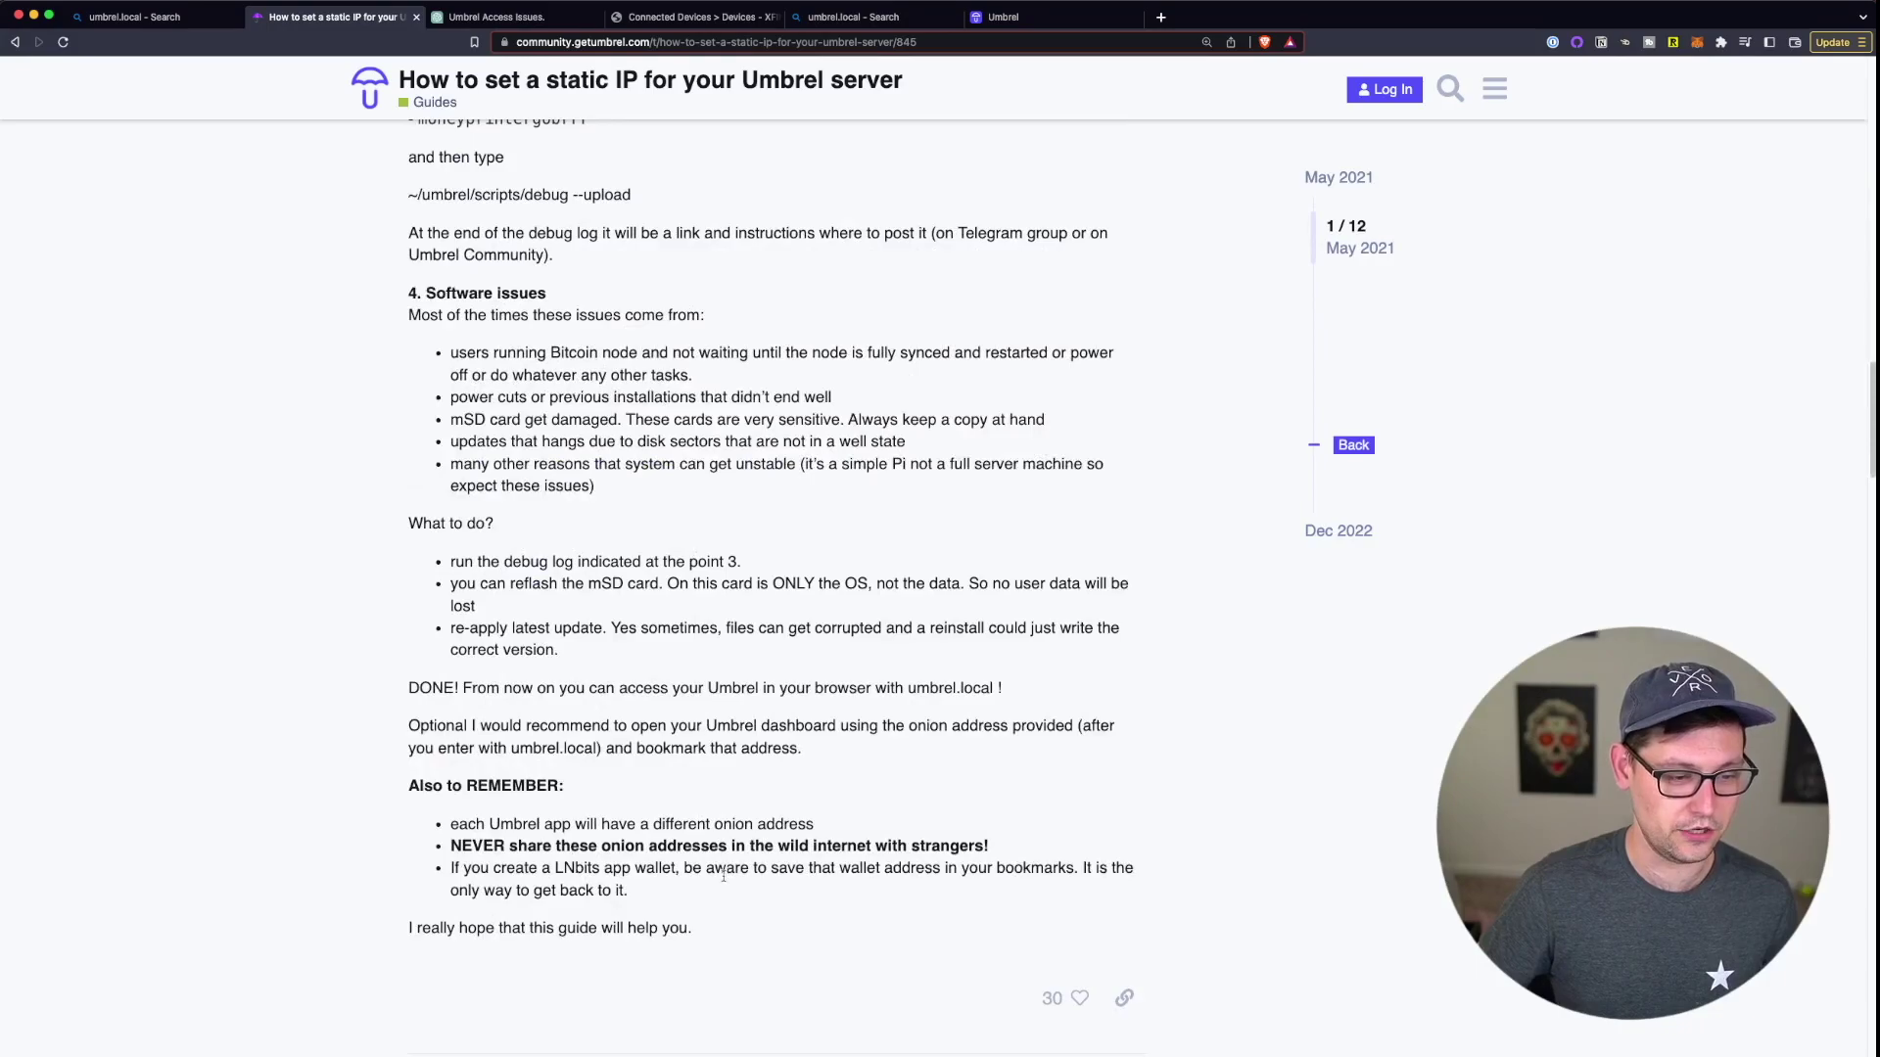
{"action": "left_click_drag", "start_coordinate": [695, 930], "coordinate": [409, 293]}
{"action": "right_click", "coordinate": [408, 294]}
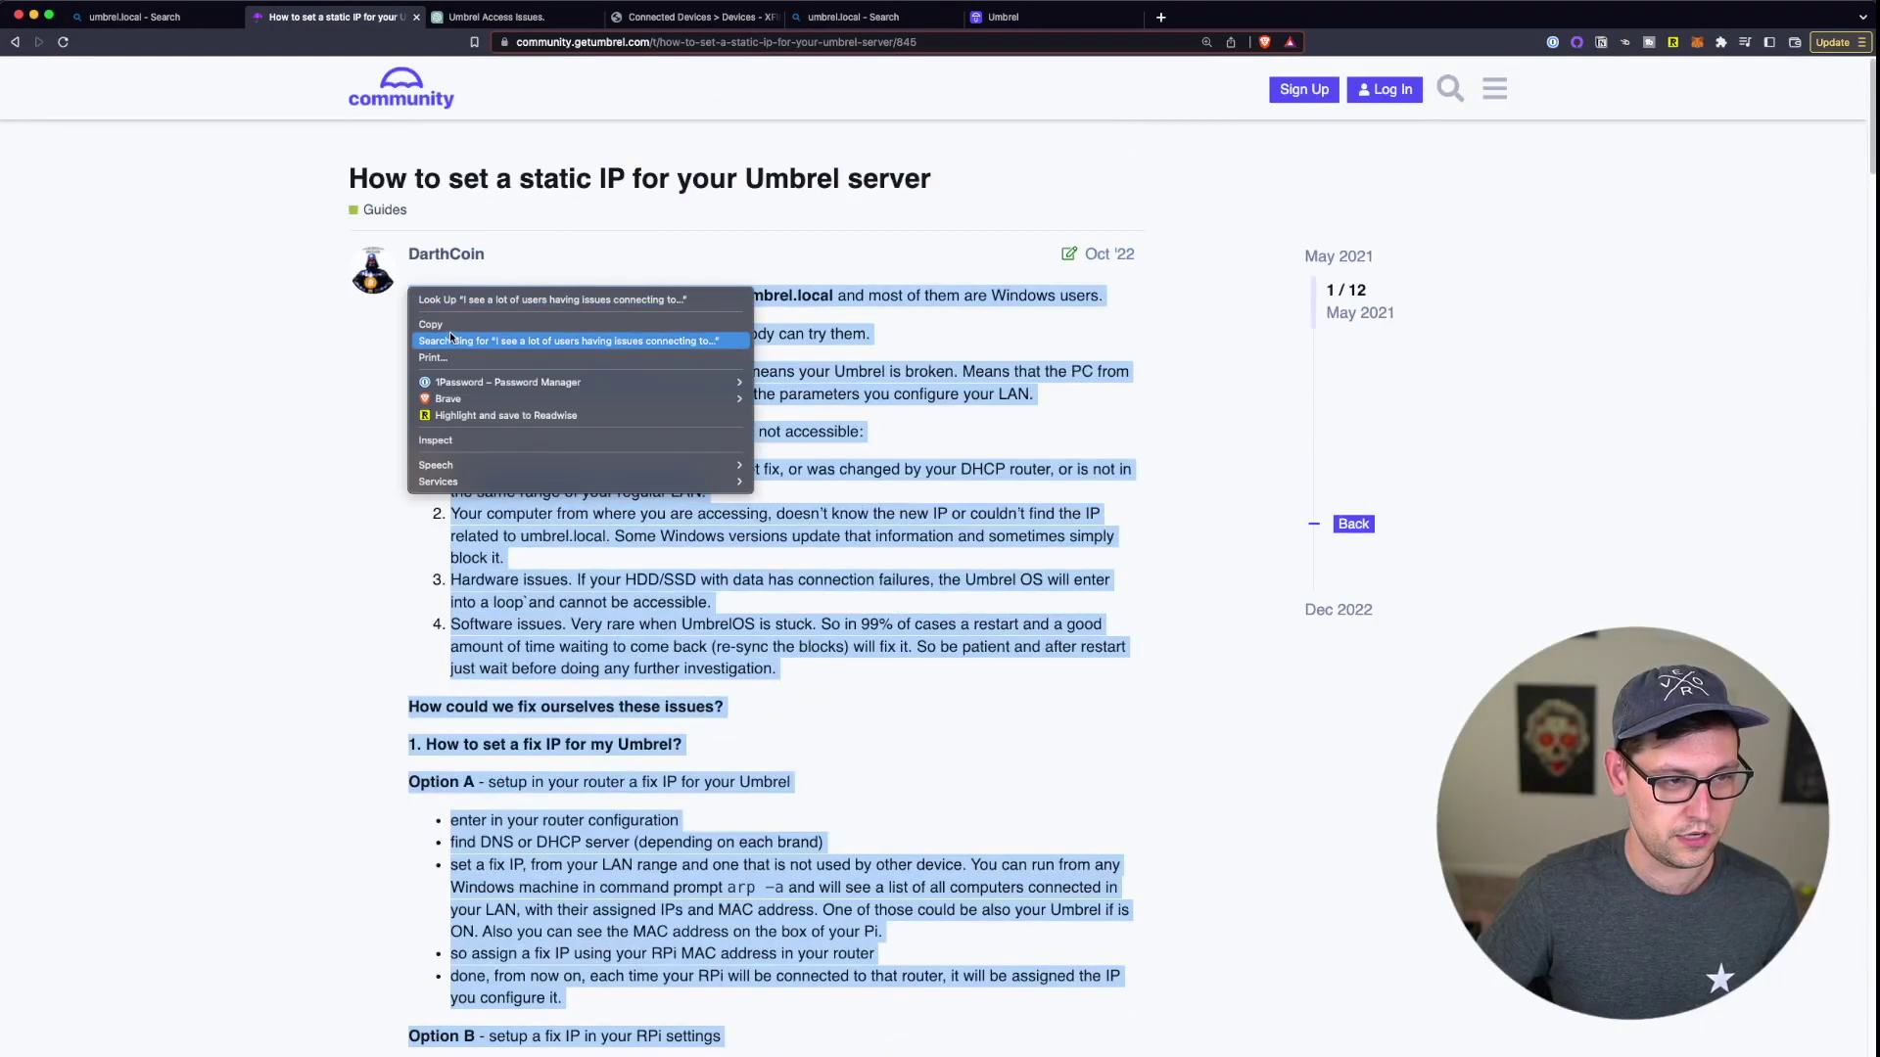
- Copy the guide text and open the Umbrel Access Issues chat, reviewing the pasted prompt
{"action": "left_click", "coordinate": [431, 324]}
{"action": "left_click", "coordinate": [496, 17]}
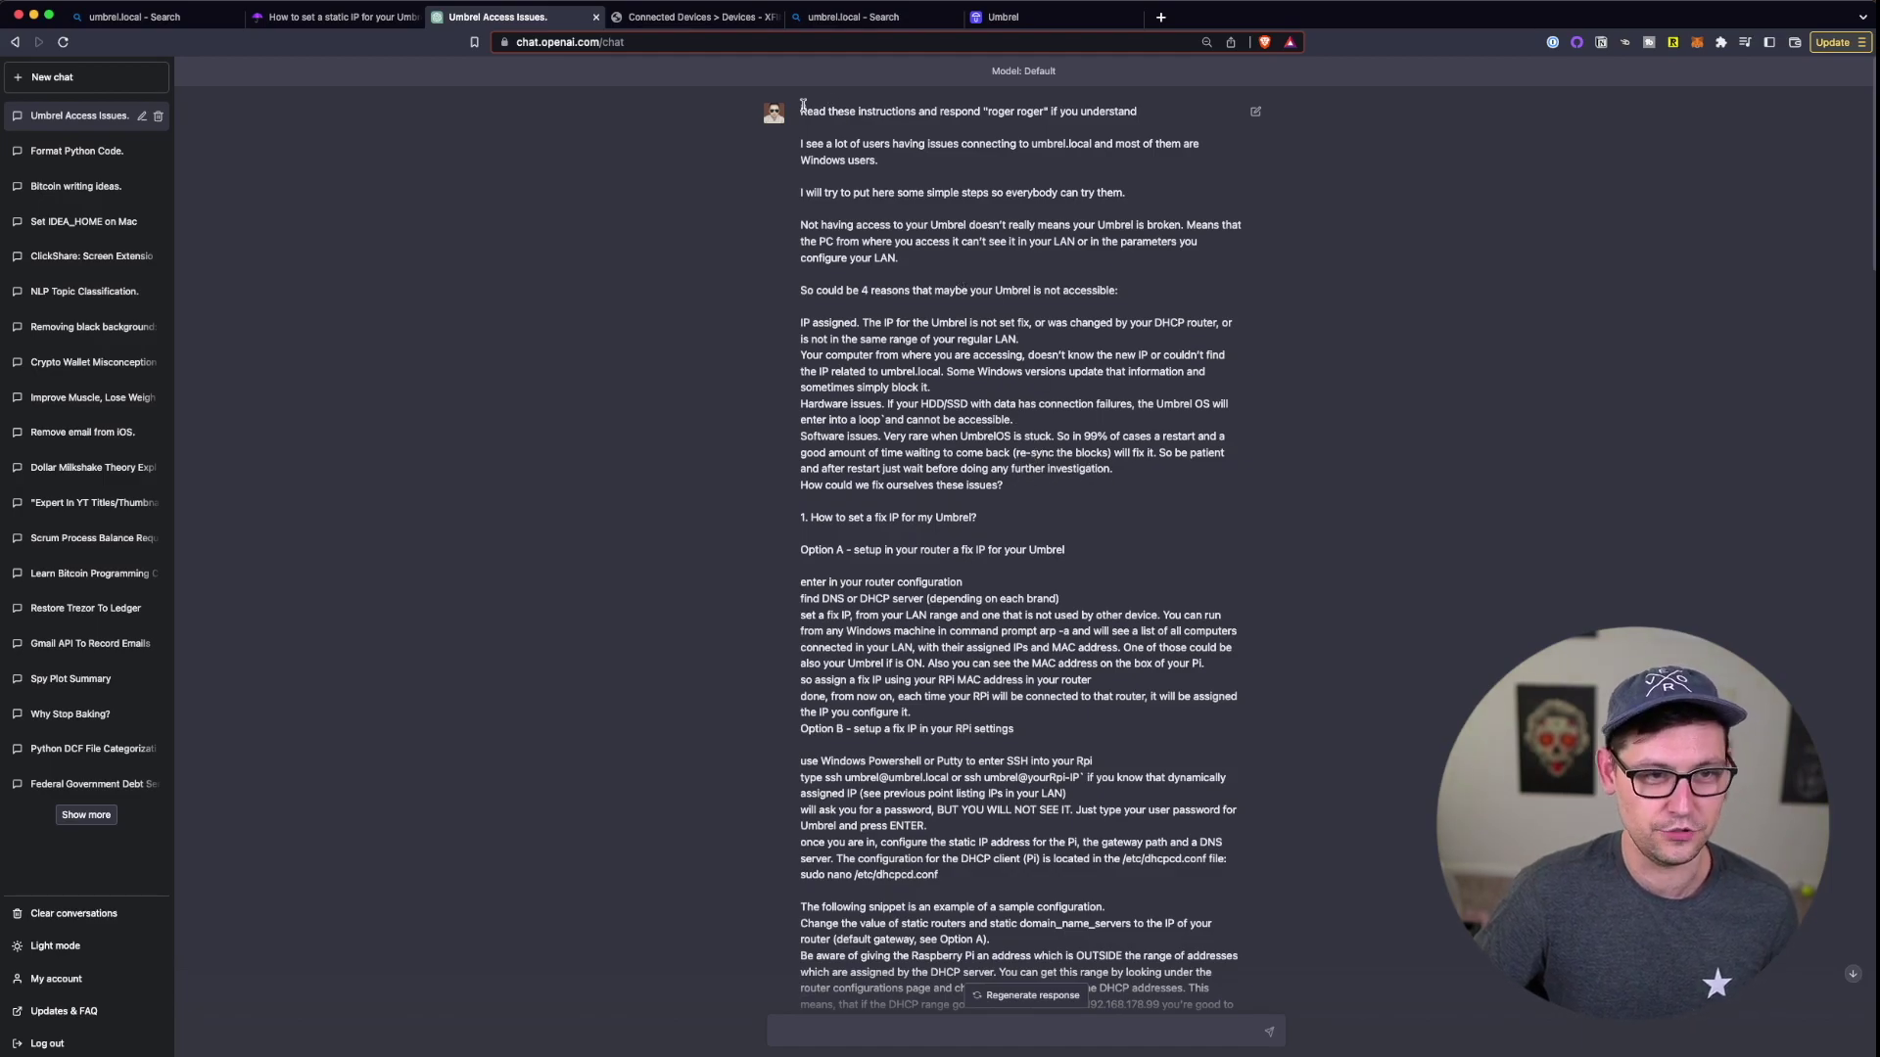
{"action": "left_click_drag", "start_coordinate": [801, 114], "coordinate": [1149, 119]}
{"action": "left_click", "coordinate": [1147, 119]}
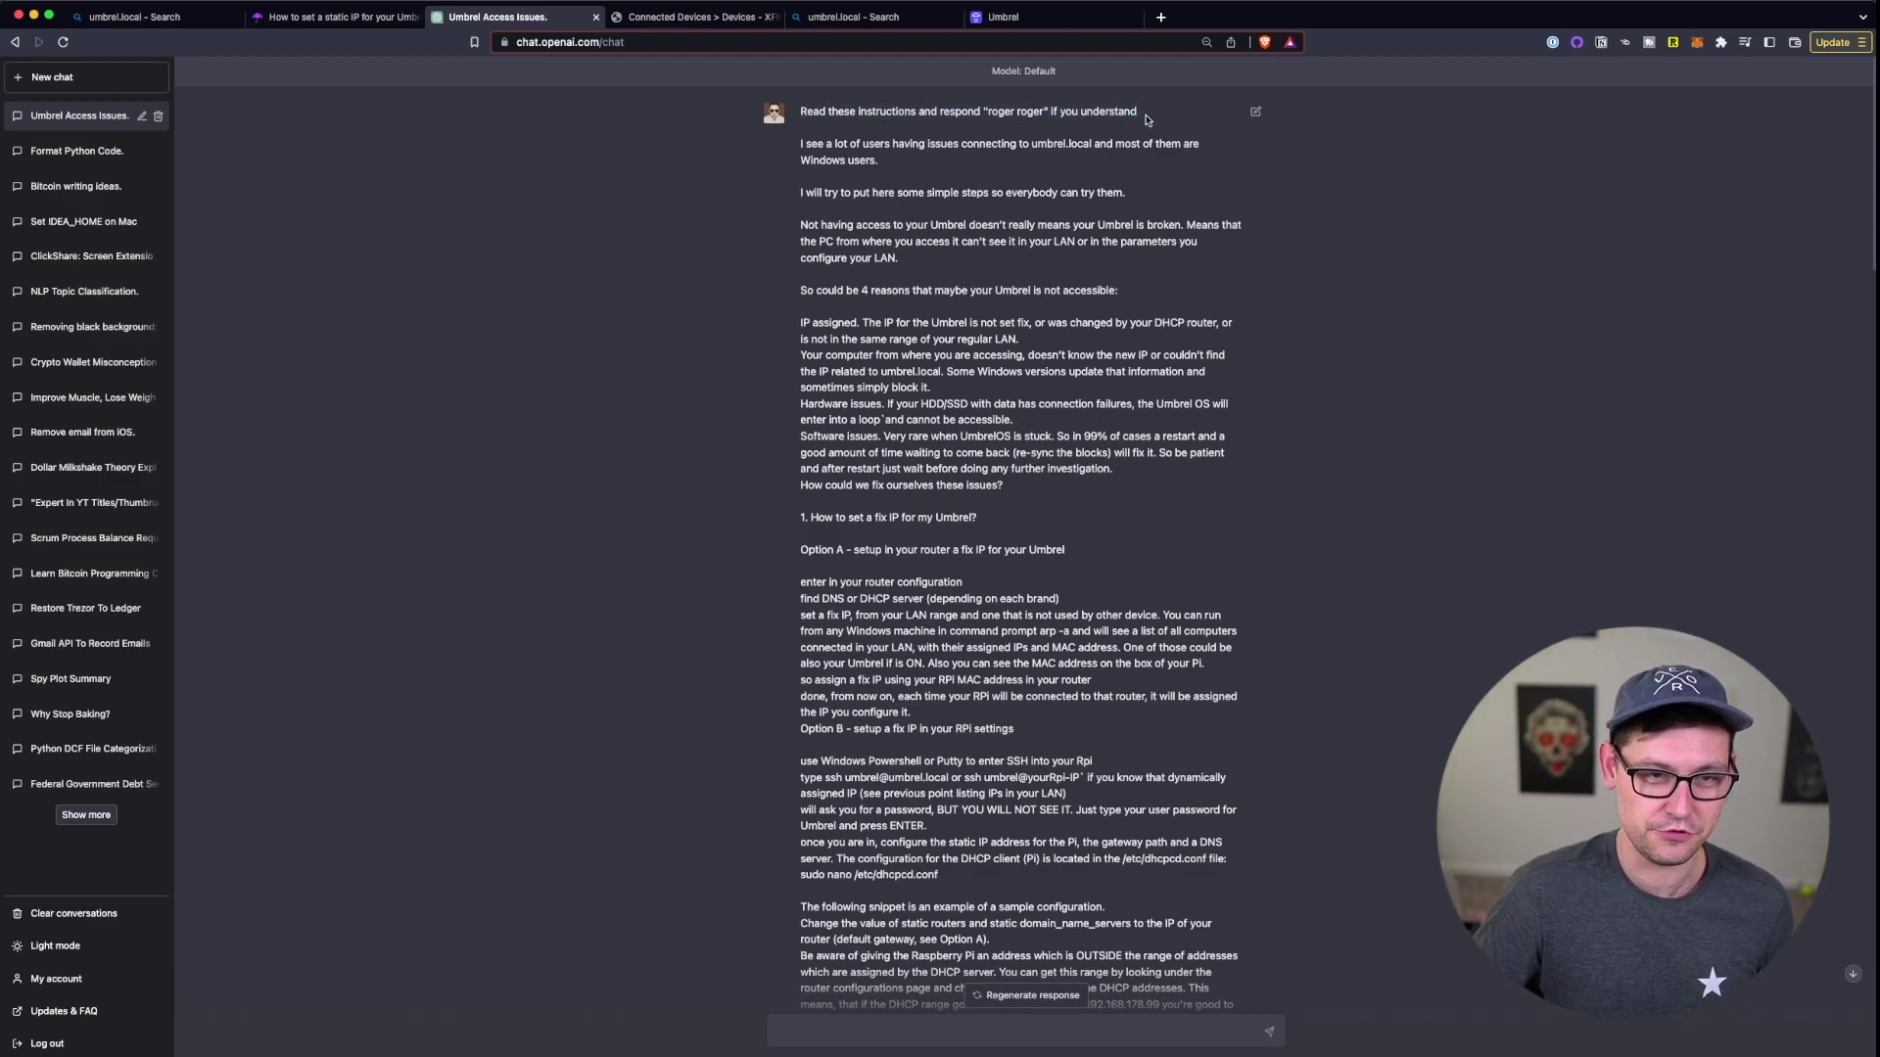
{"action": "scroll", "coordinate": [1089, 121], "scroll_direction": "down", "scroll_amount": 20}
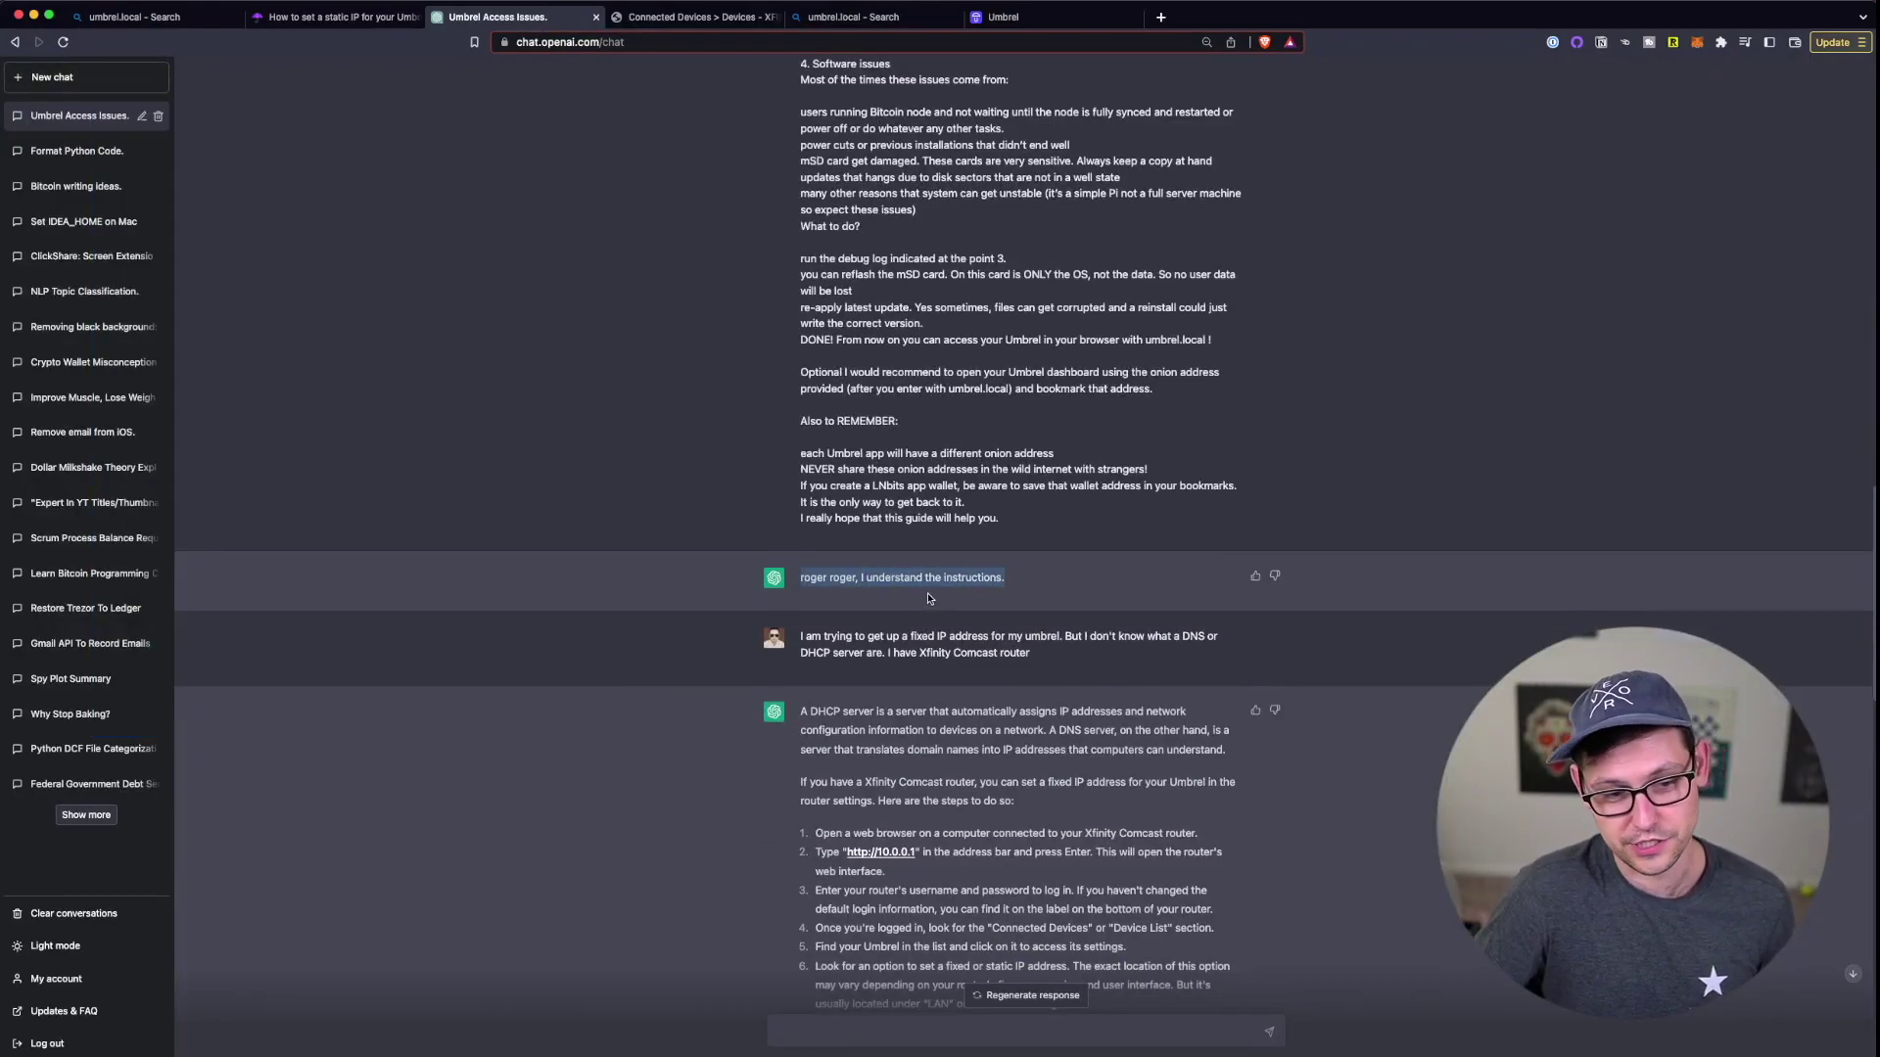
{"action": "scroll", "coordinate": [912, 676], "scroll_direction": "down", "scroll_amount": 2}
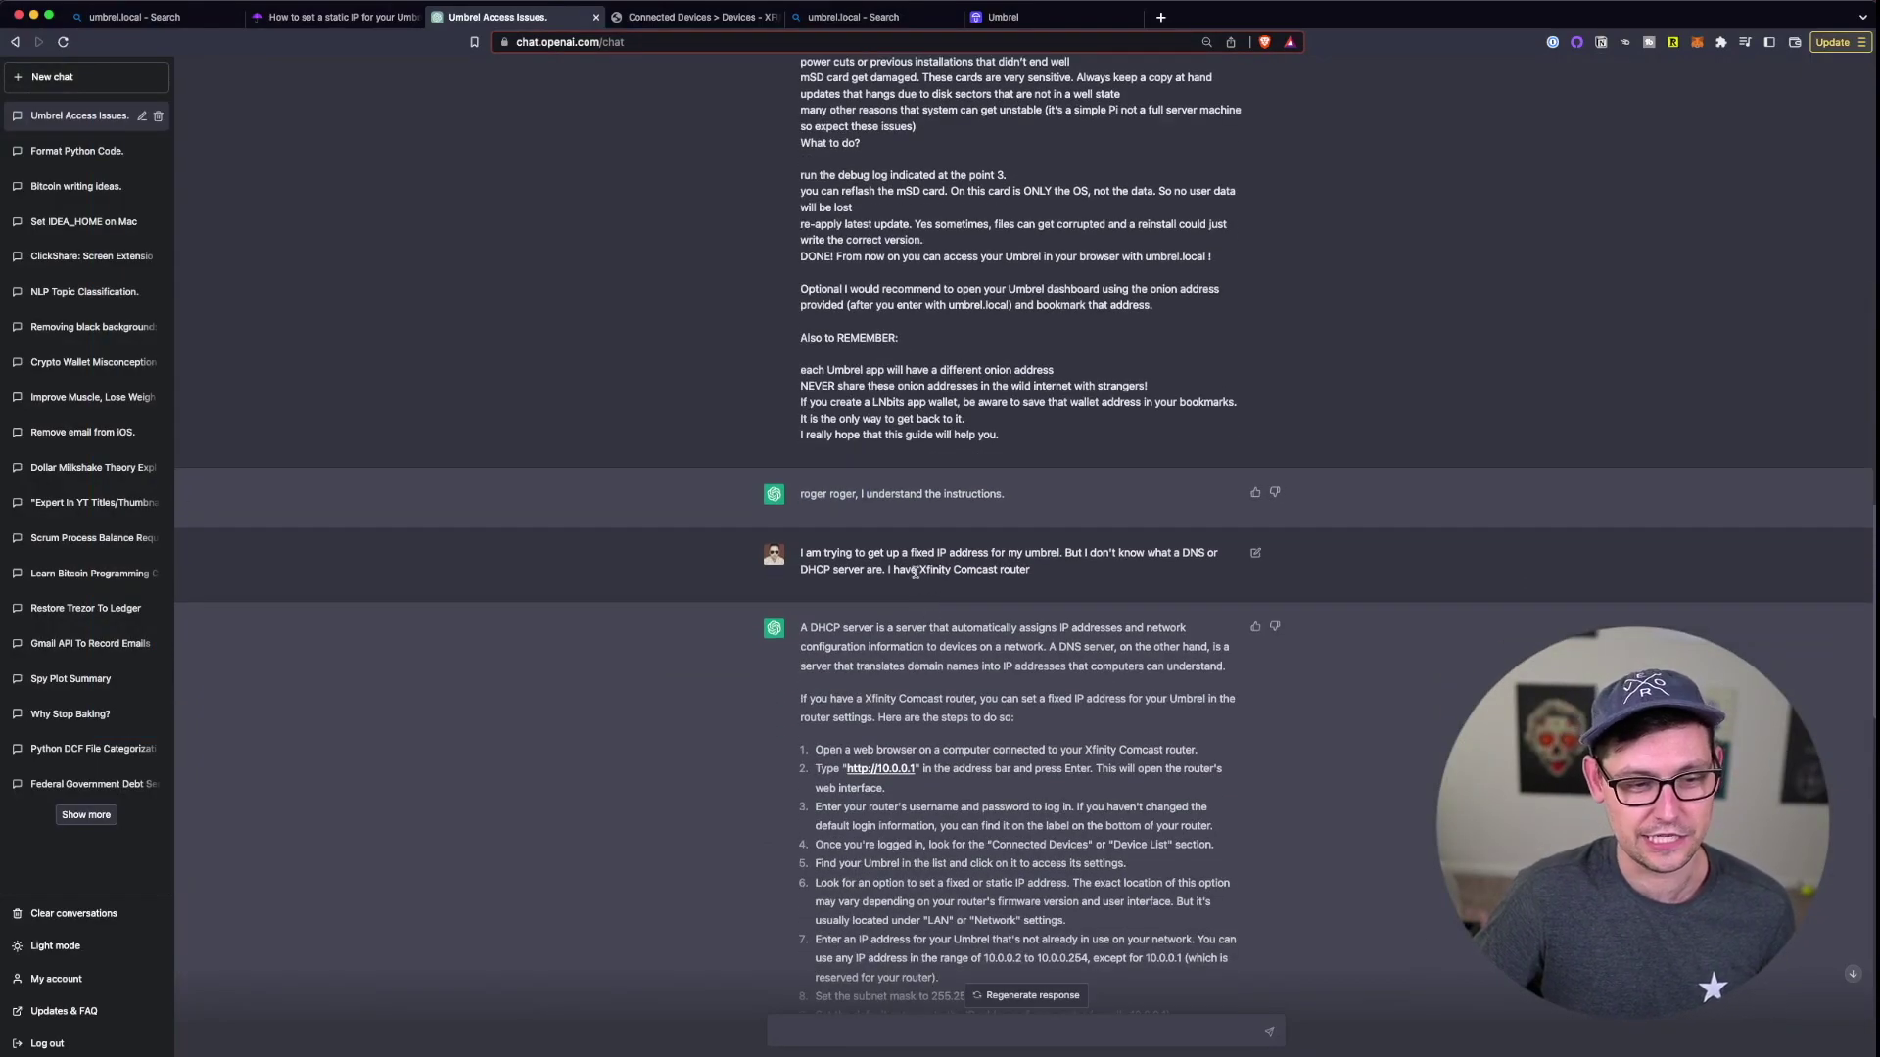
- Review the fixed IP question about DNS/DHCP servers and the Xfinity Comcast router, then scroll to the answer
{"action": "left_click_drag", "start_coordinate": [820, 553], "coordinate": [1033, 570]}
{"action": "left_click", "coordinate": [1068, 556]}
{"action": "left_click", "coordinate": [931, 566]}
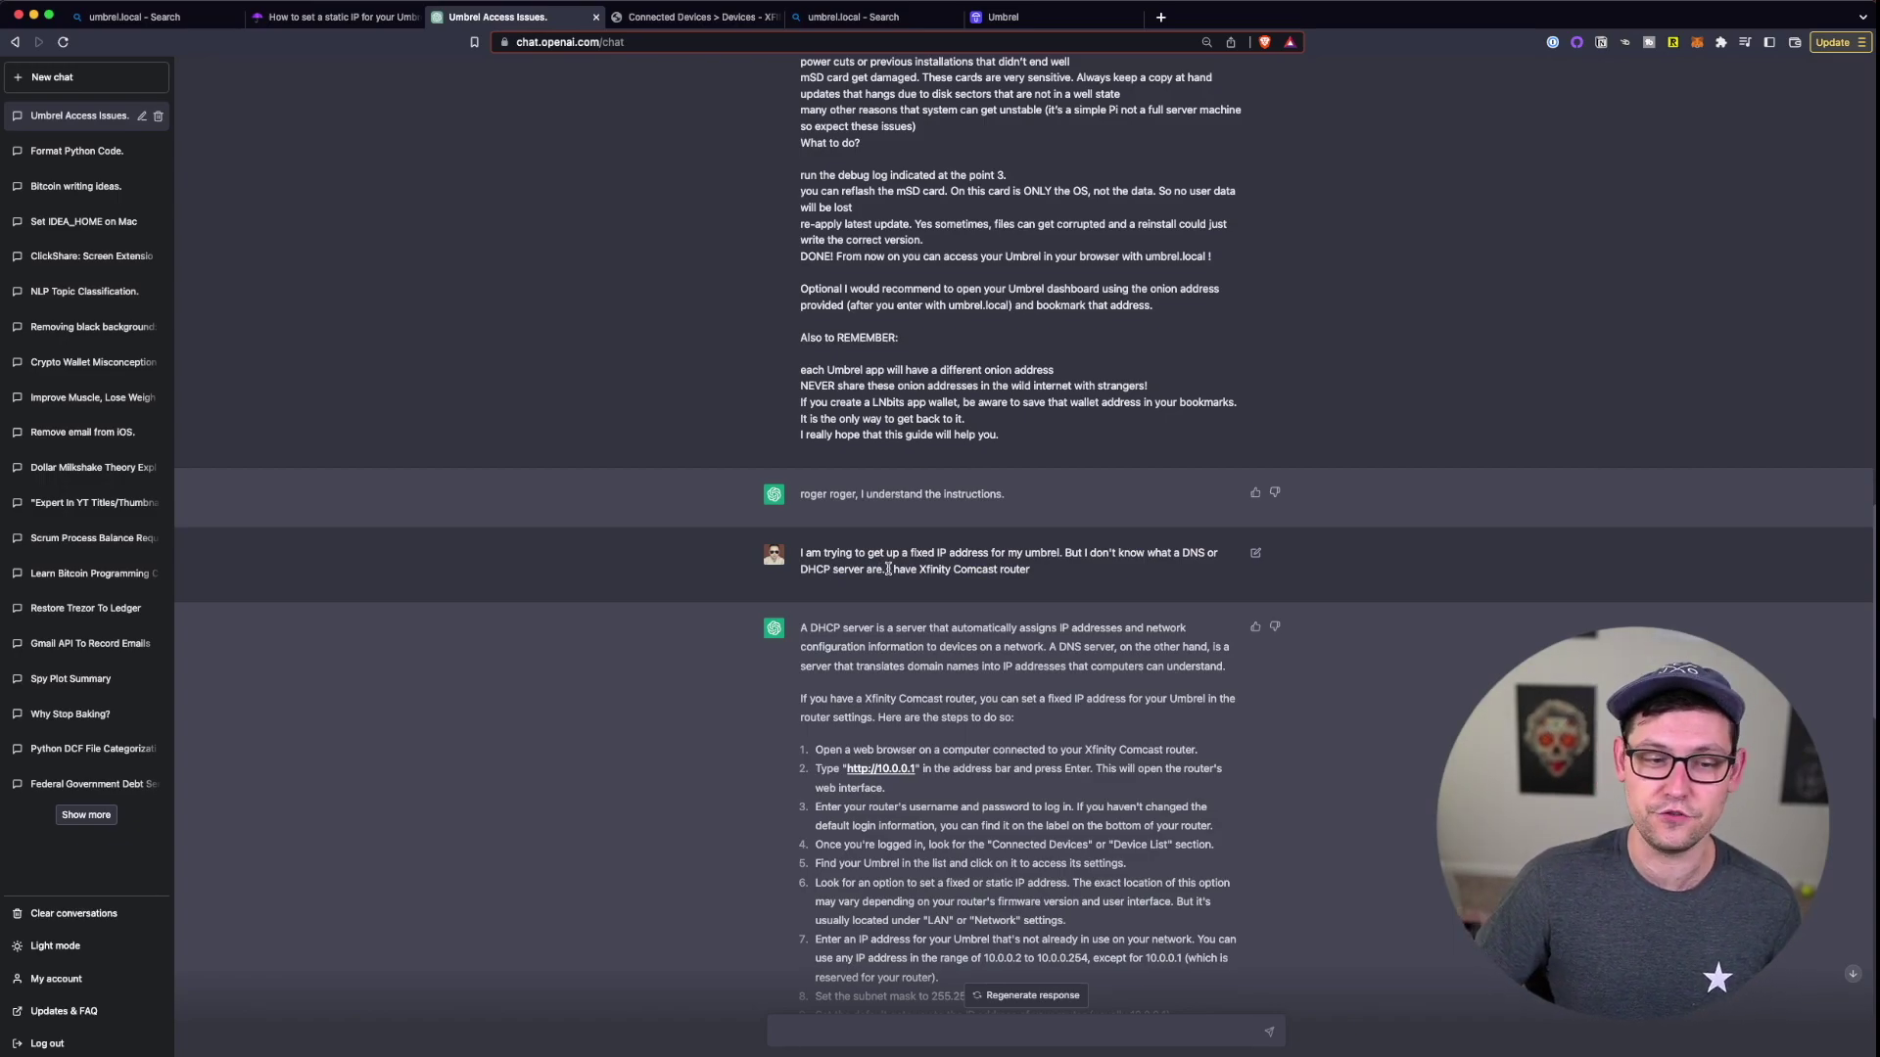
{"action": "left_click_drag", "start_coordinate": [888, 569], "coordinate": [1054, 568]}
{"action": "left_click", "coordinate": [887, 569]}
{"action": "left_click", "coordinate": [1038, 573]}
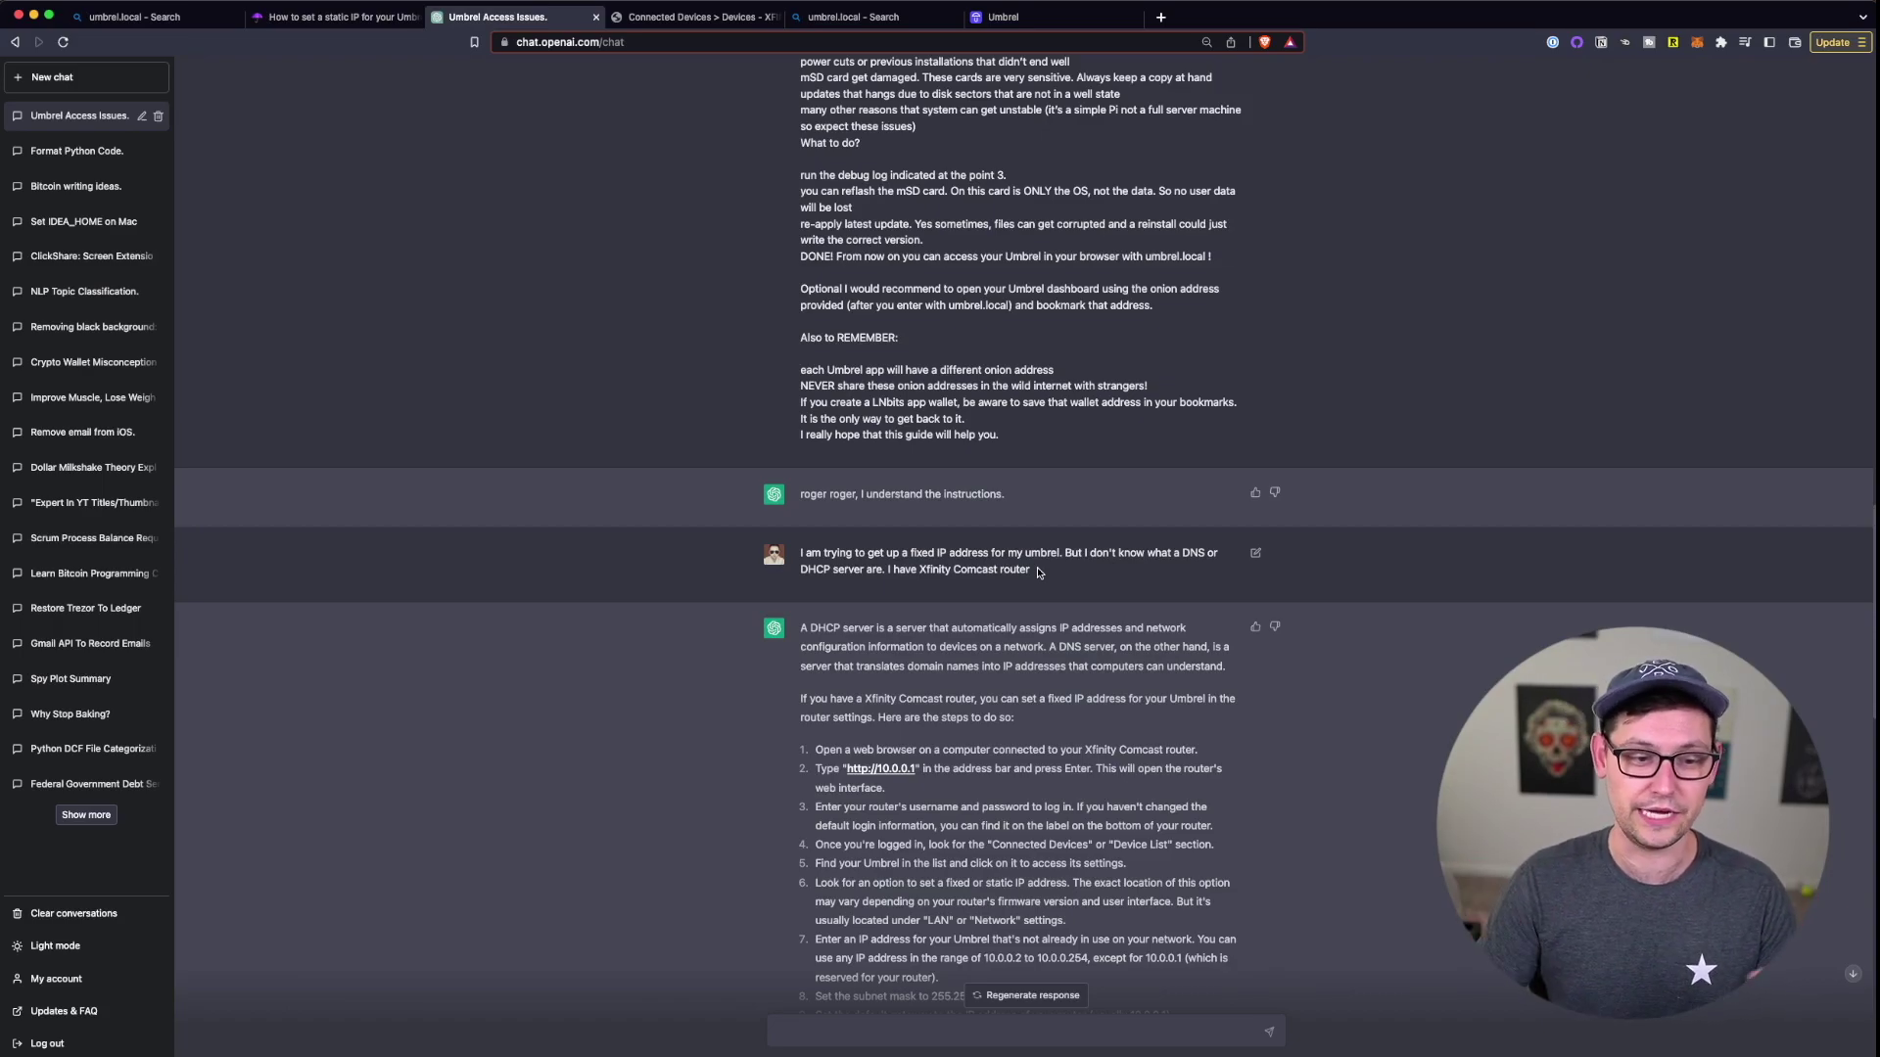
{"action": "scroll", "coordinate": [1037, 573], "scroll_direction": "down", "scroll_amount": 3}
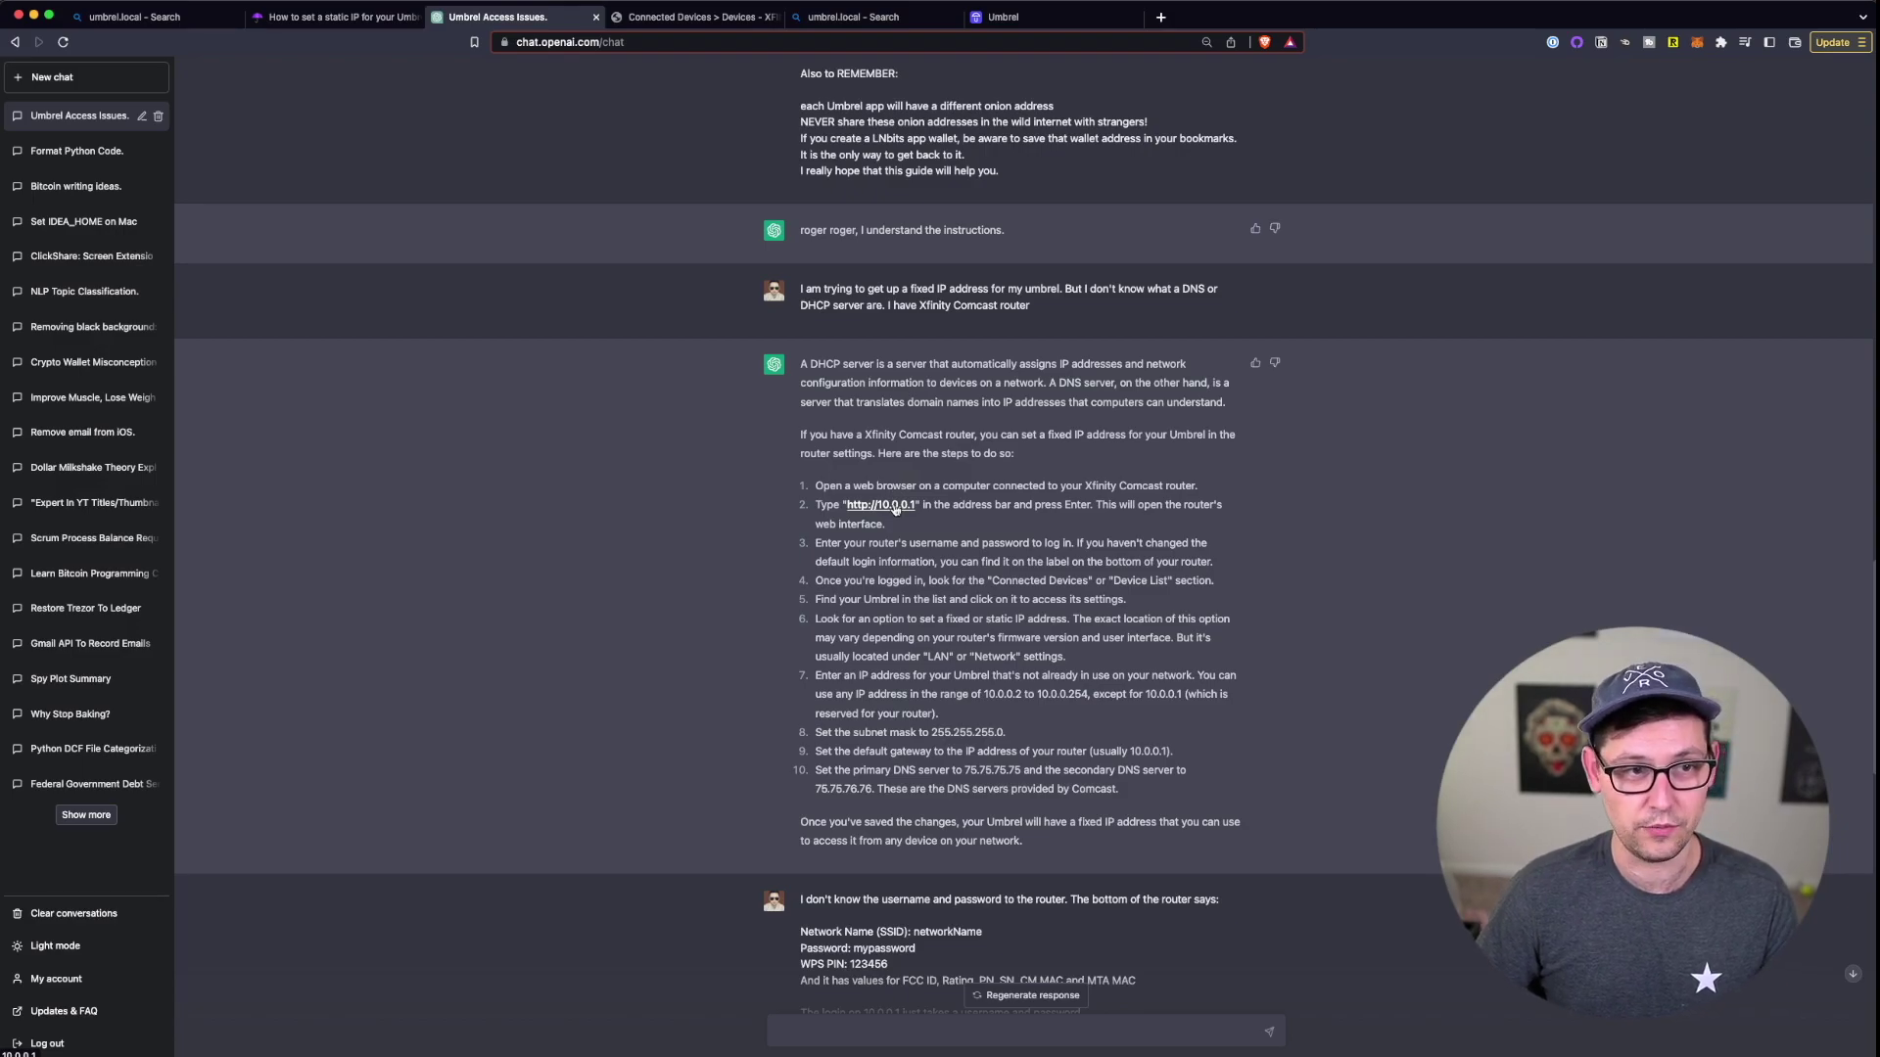
{"action": "key", "text": "ctrl+shift+Tab"}
{"action": "scroll", "coordinate": [679, 681], "scroll_direction": "down", "scroll_amount": 4}
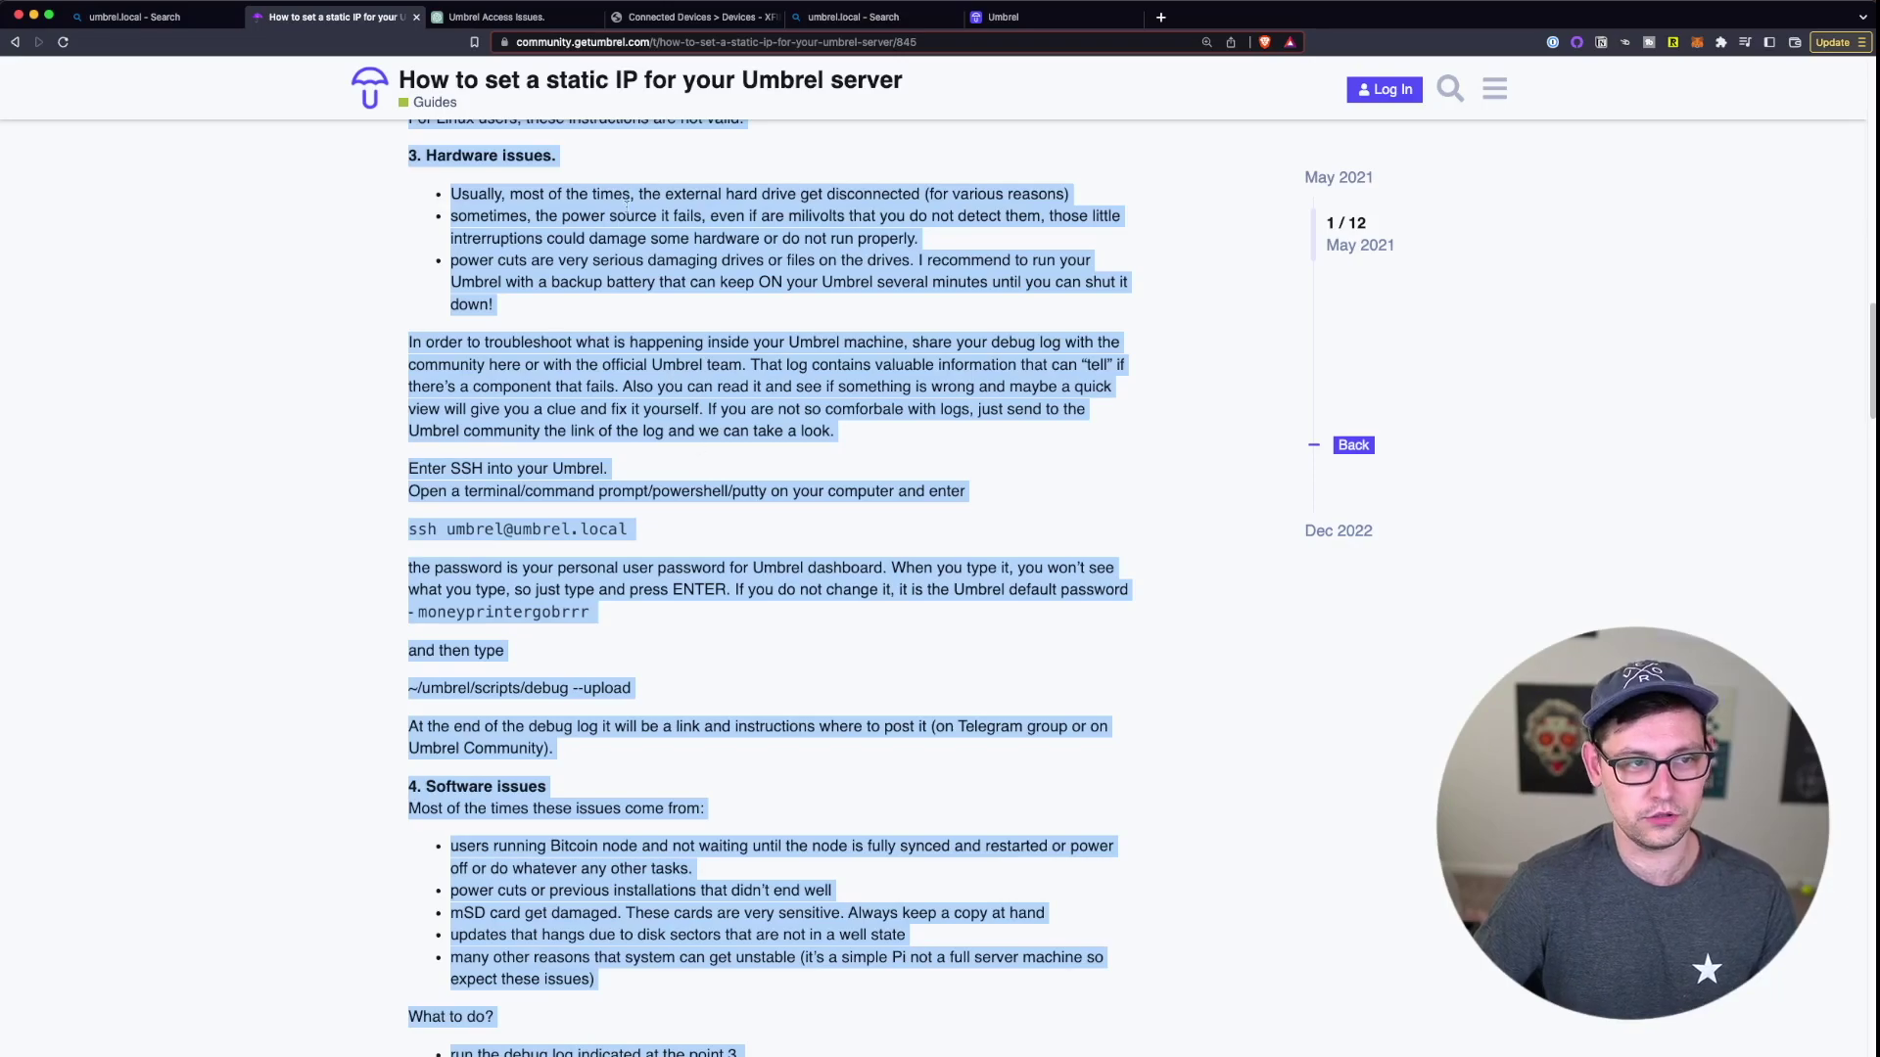
{"action": "scroll", "coordinate": [790, 637], "scroll_direction": "down", "scroll_amount": 4}
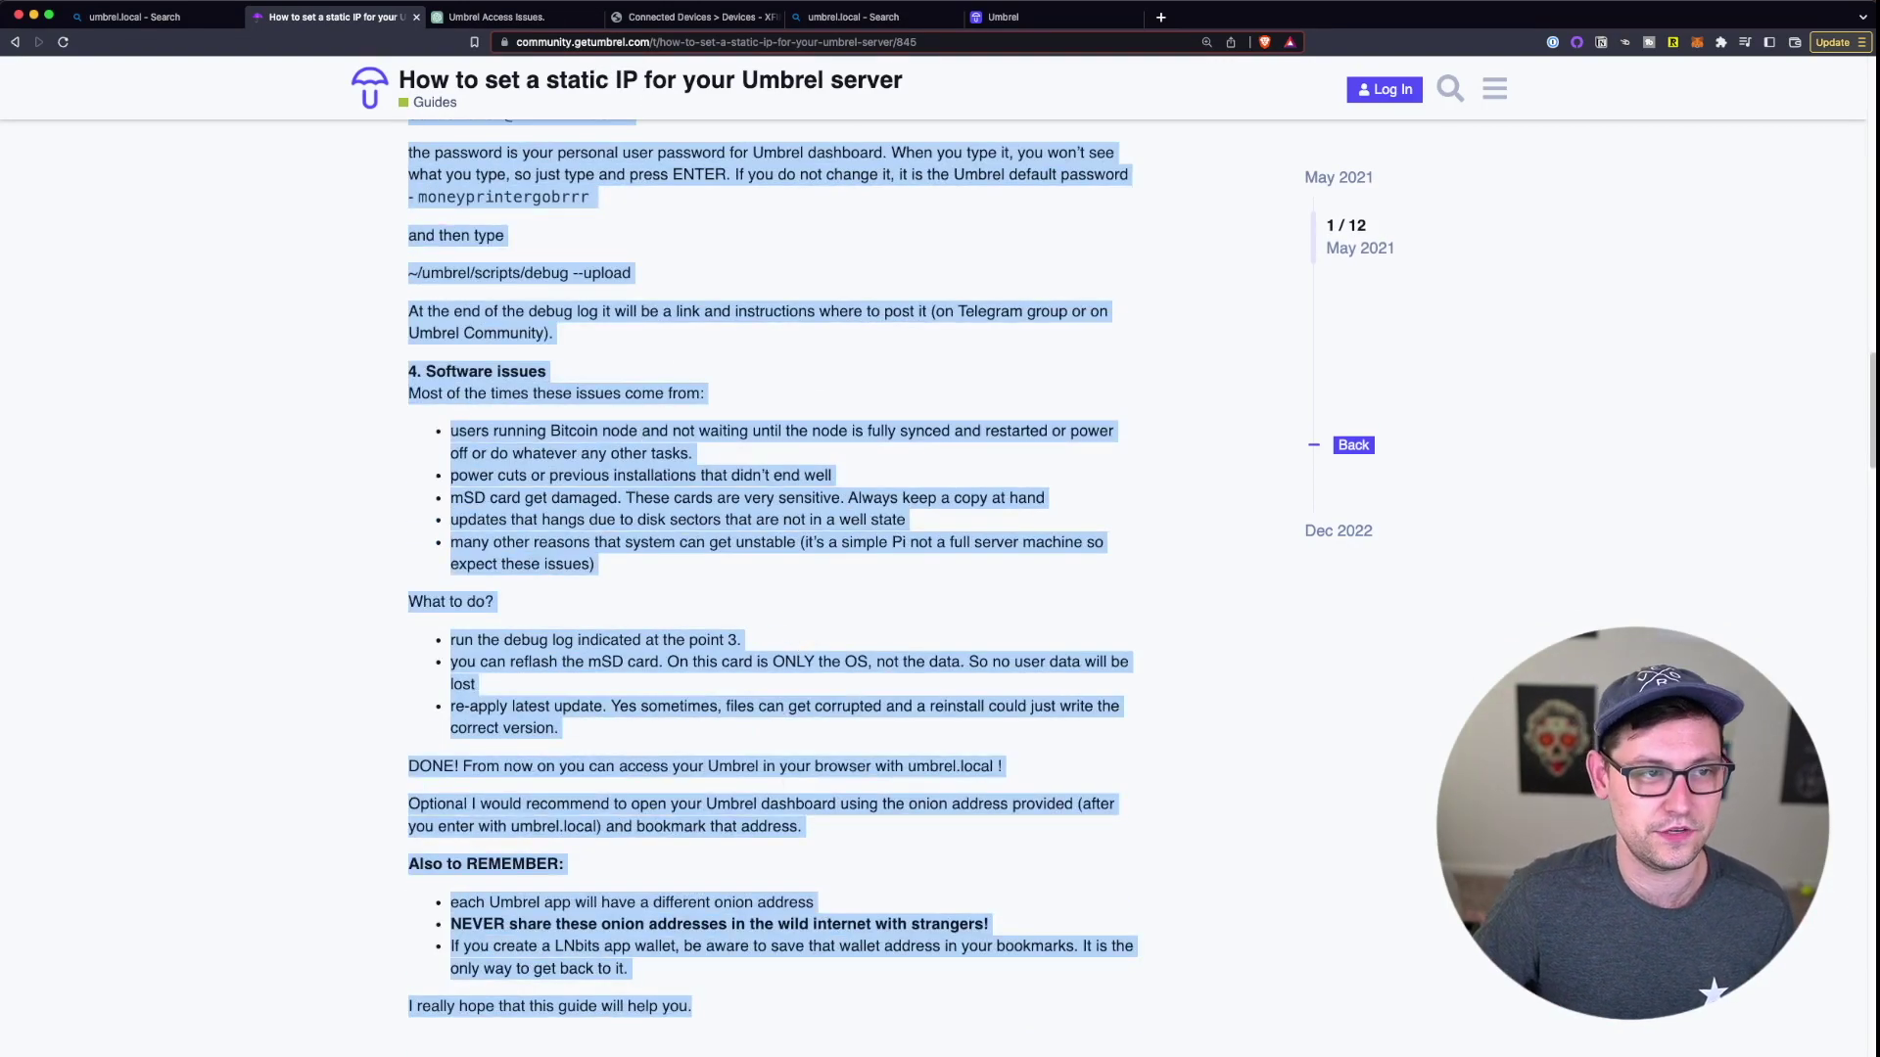
{"action": "left_click", "coordinate": [496, 17]}
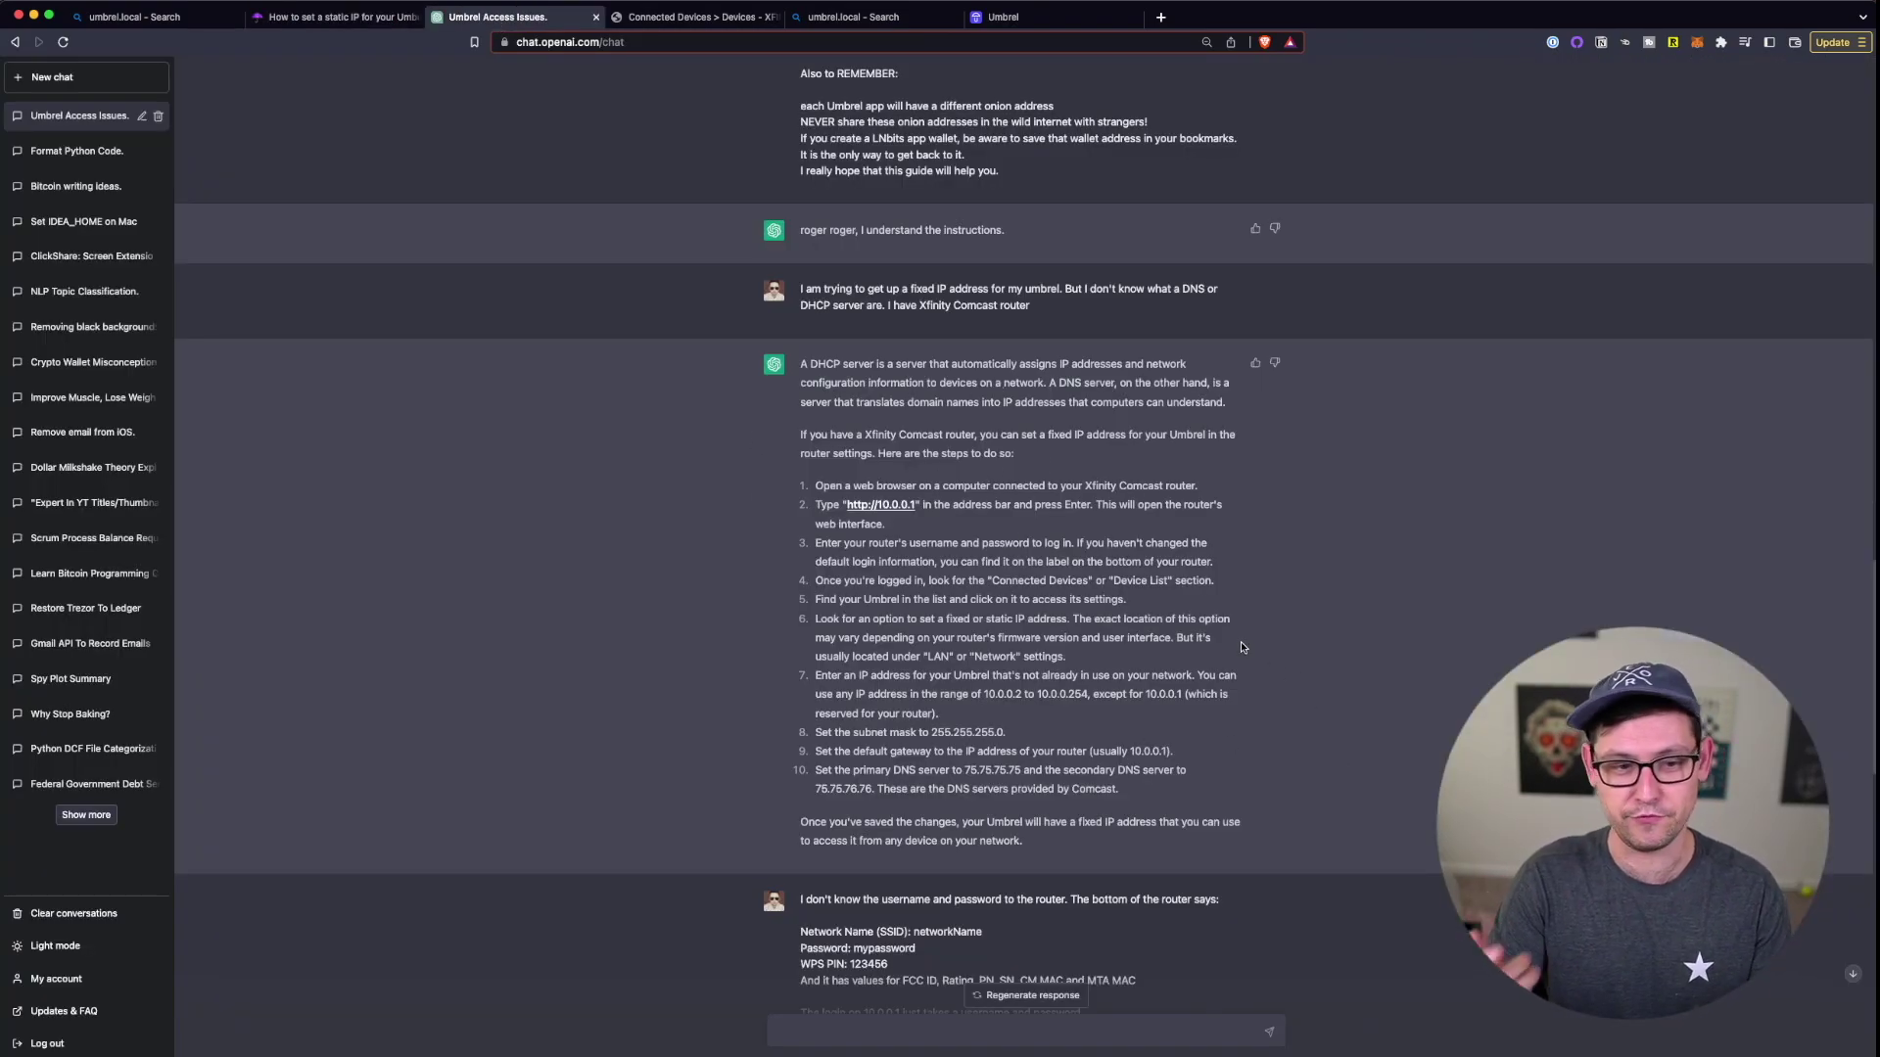
- Open the router login page at 10.0.0.1, then return to the follow-up about unknown router credentials
{"action": "left_click", "coordinate": [881, 506]}
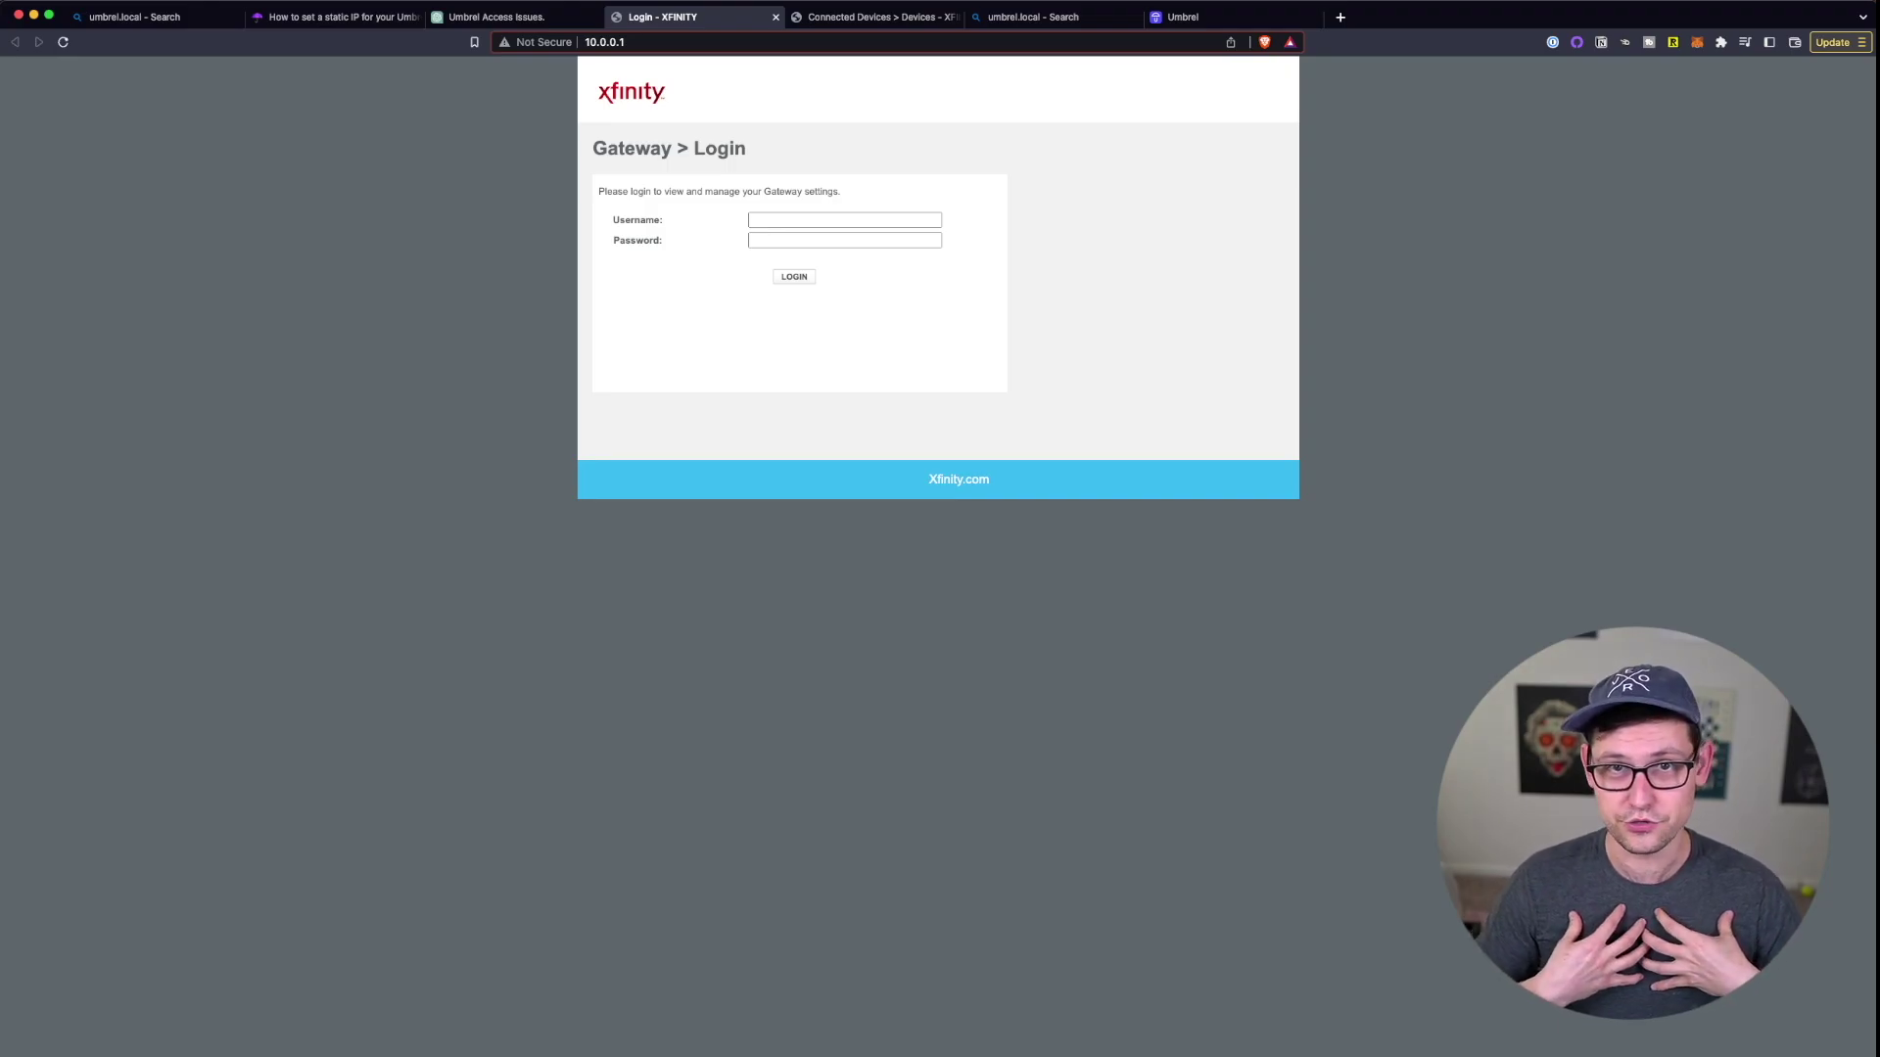
{"action": "key", "text": "ctrl+shift+Tab"}
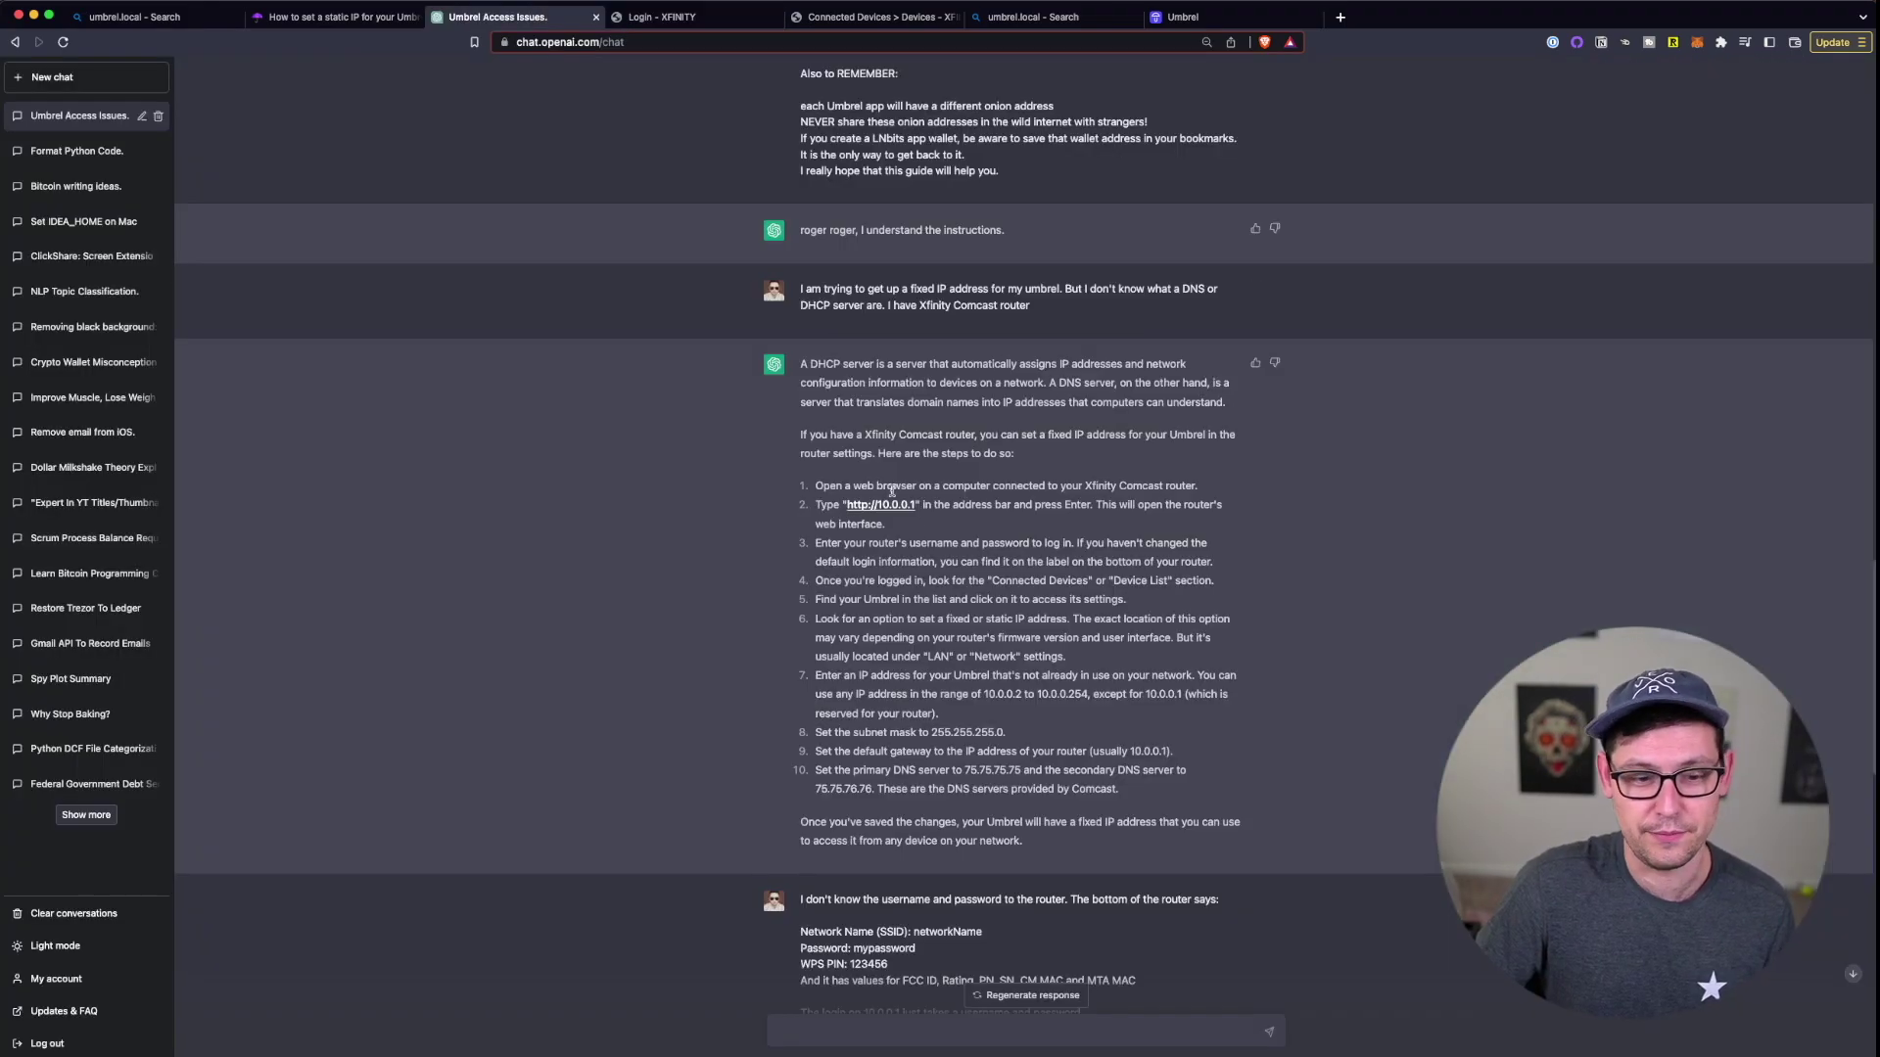
{"action": "scroll", "coordinate": [1361, 801], "scroll_direction": "down", "scroll_amount": 5}
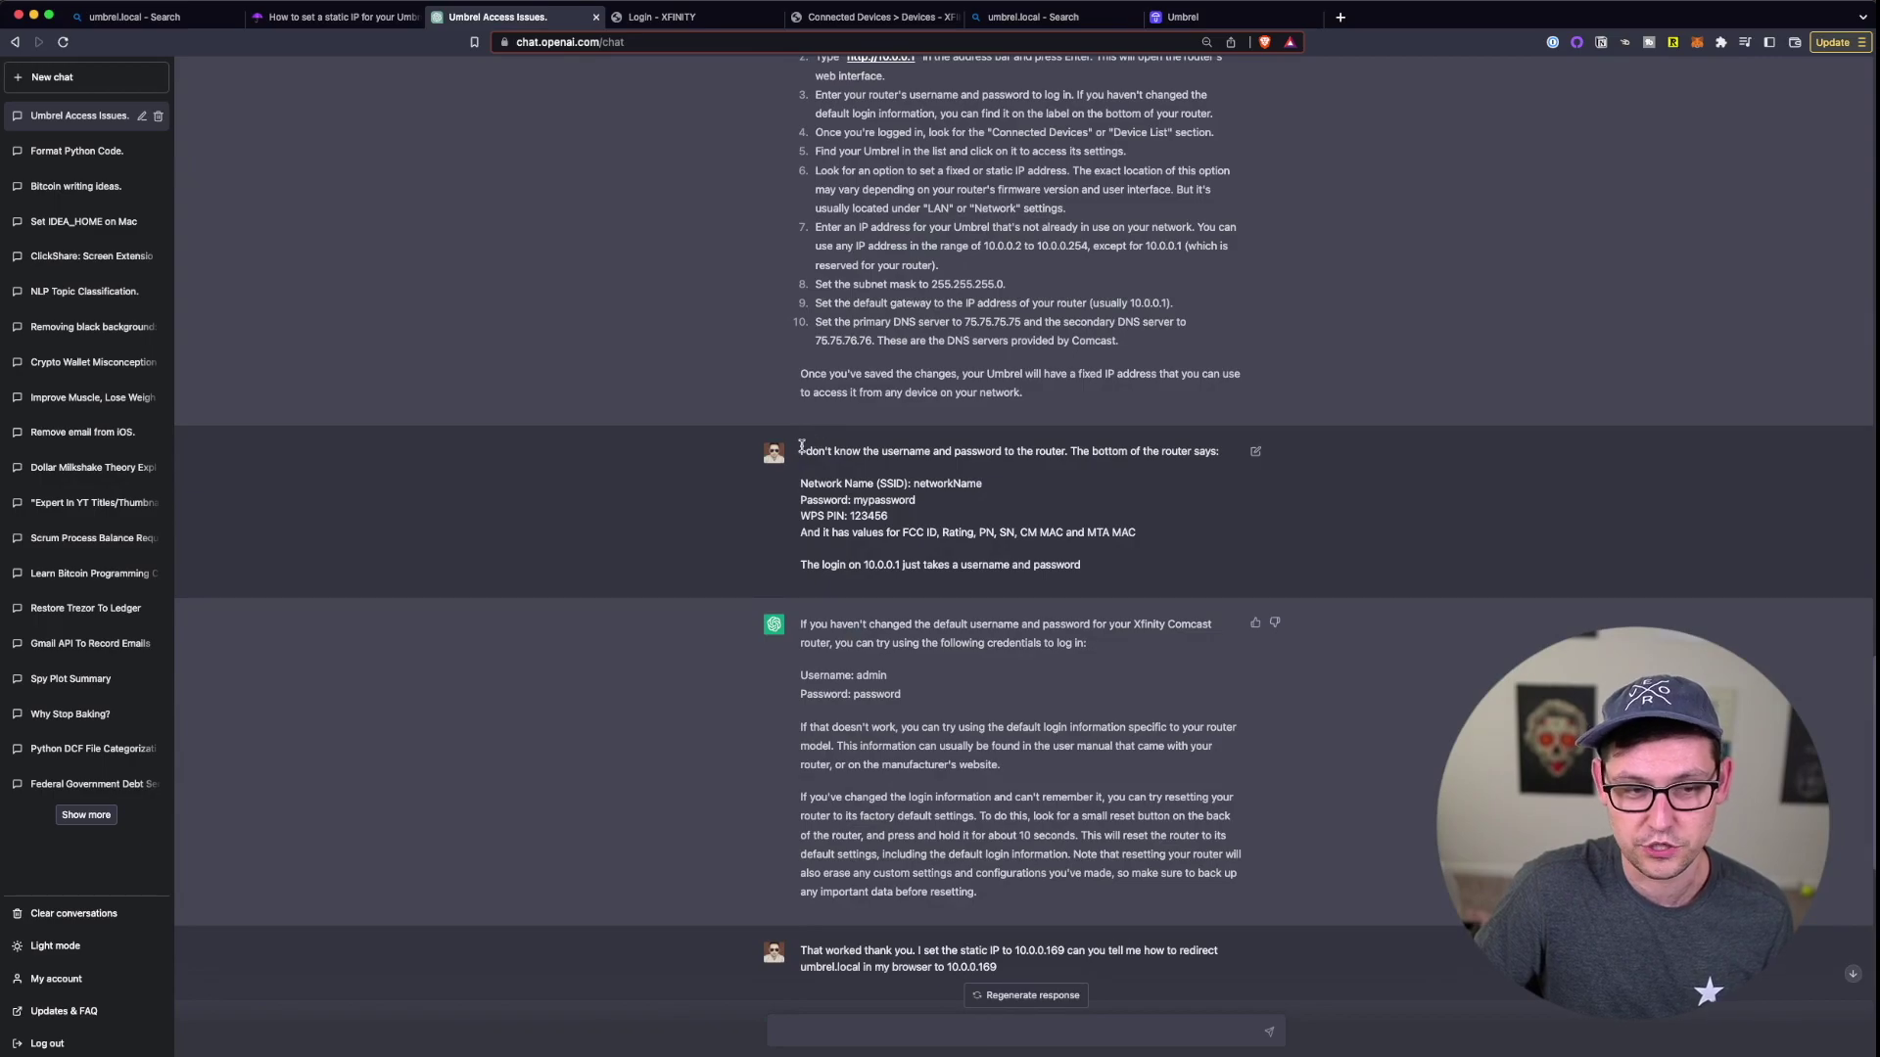
{"action": "left_click_drag", "start_coordinate": [800, 451], "coordinate": [1178, 451]}
{"action": "left_click", "coordinate": [1178, 451]}
{"action": "triple_click", "coordinate": [1178, 451]}
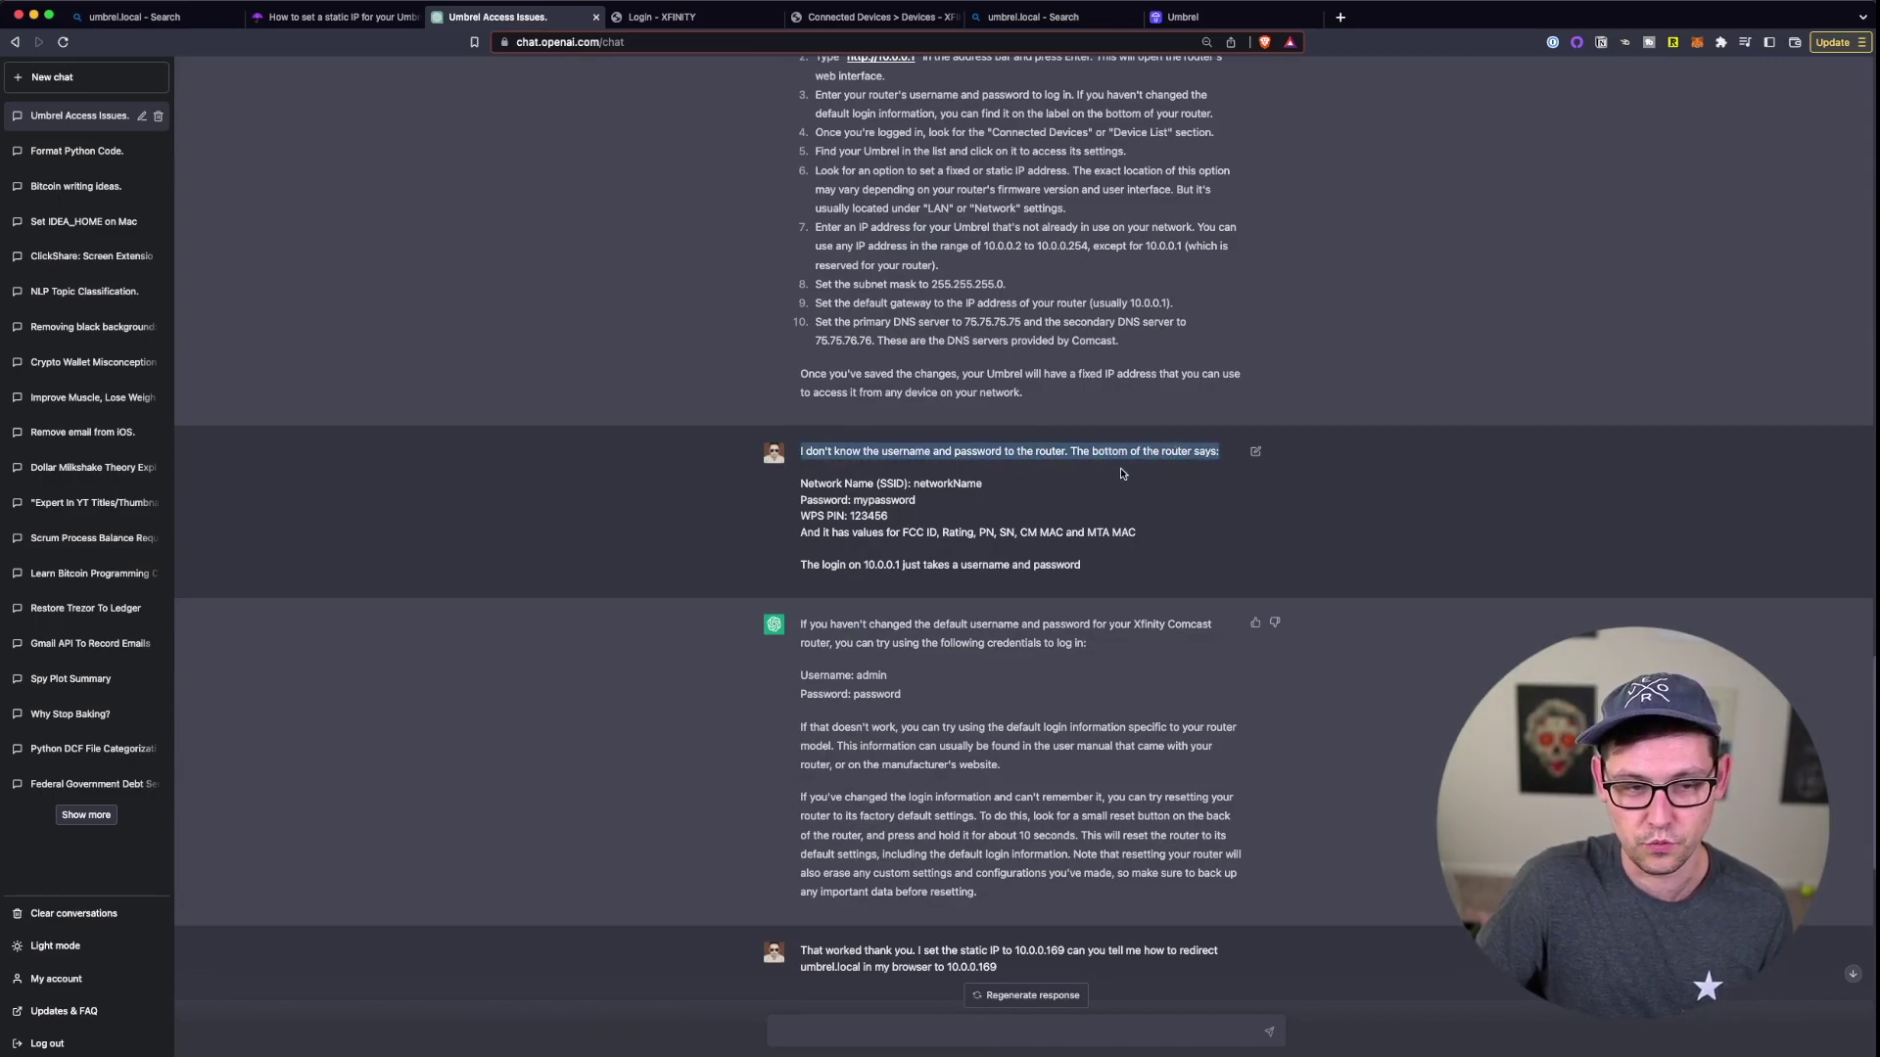
- Look over the router label details quoted in the message: network name, password and WPS PIN
{"action": "left_click_drag", "start_coordinate": [814, 480], "coordinate": [859, 493]}
{"action": "left_click", "coordinate": [1111, 574]}
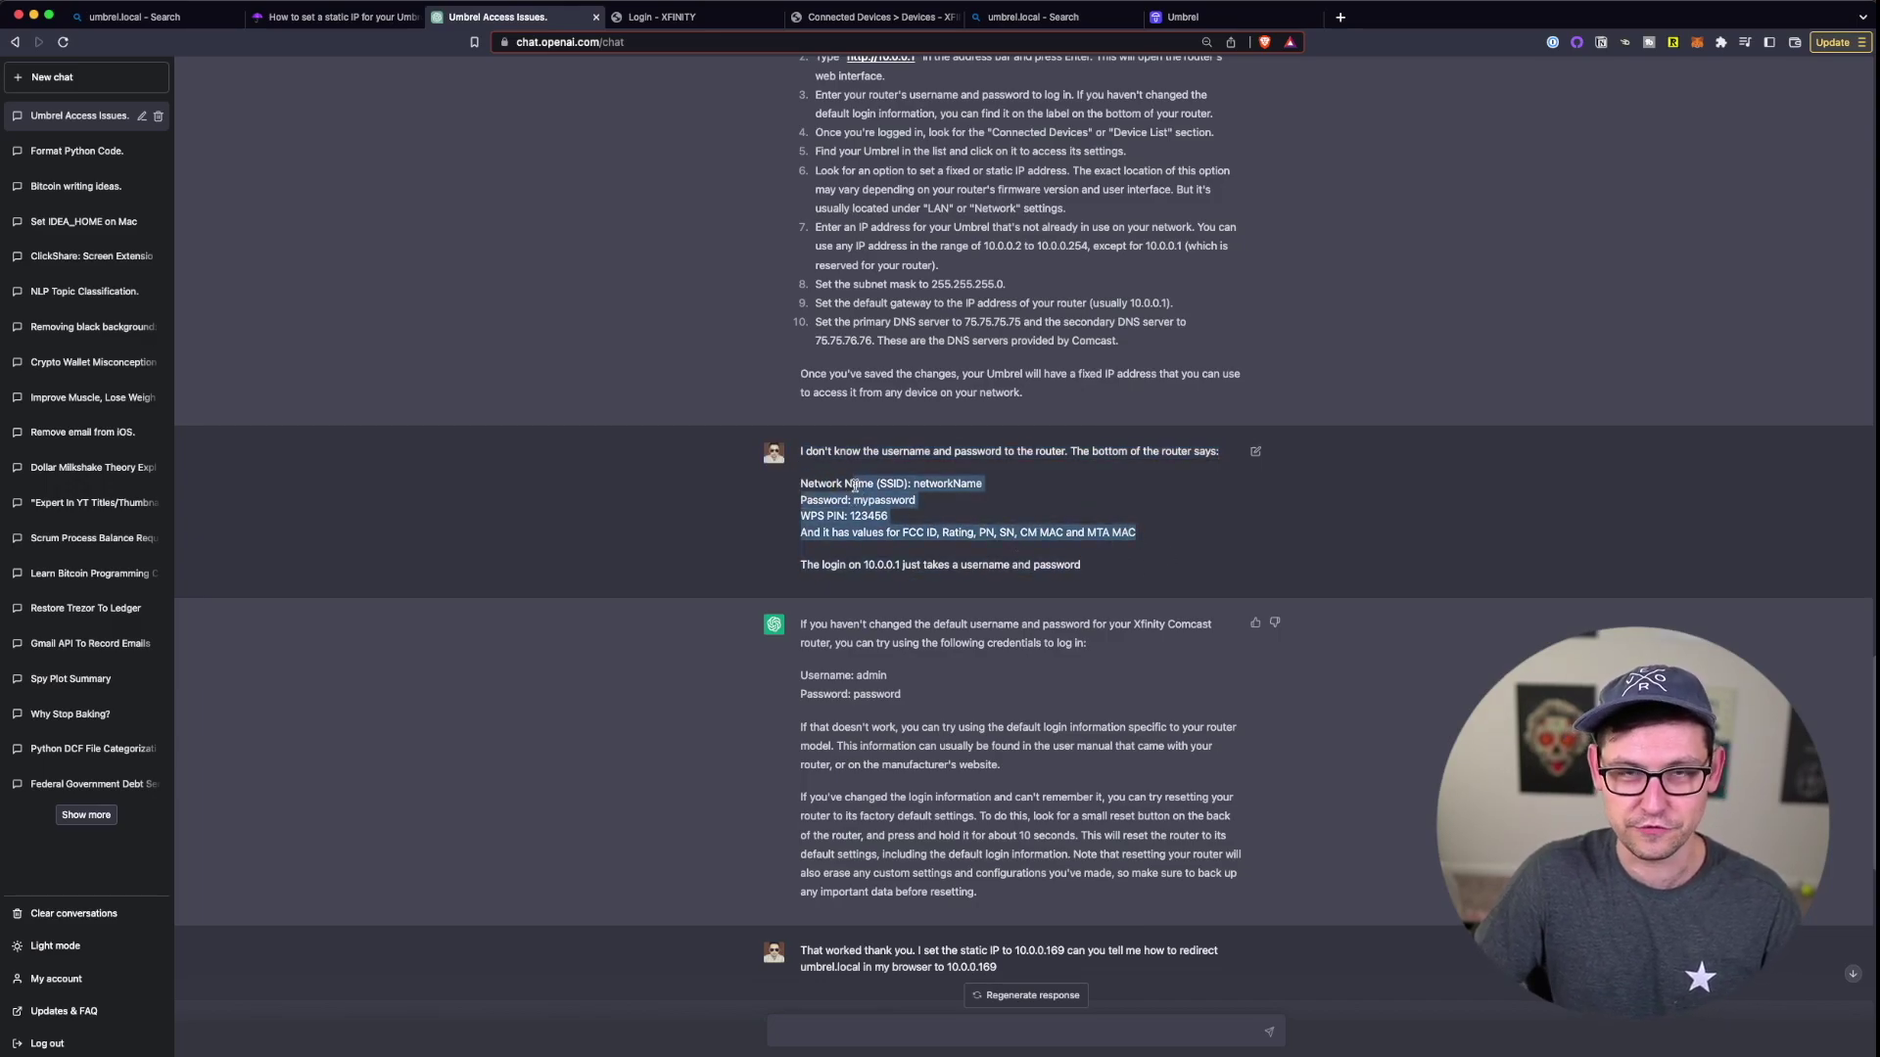
{"action": "left_click", "coordinate": [854, 485]}
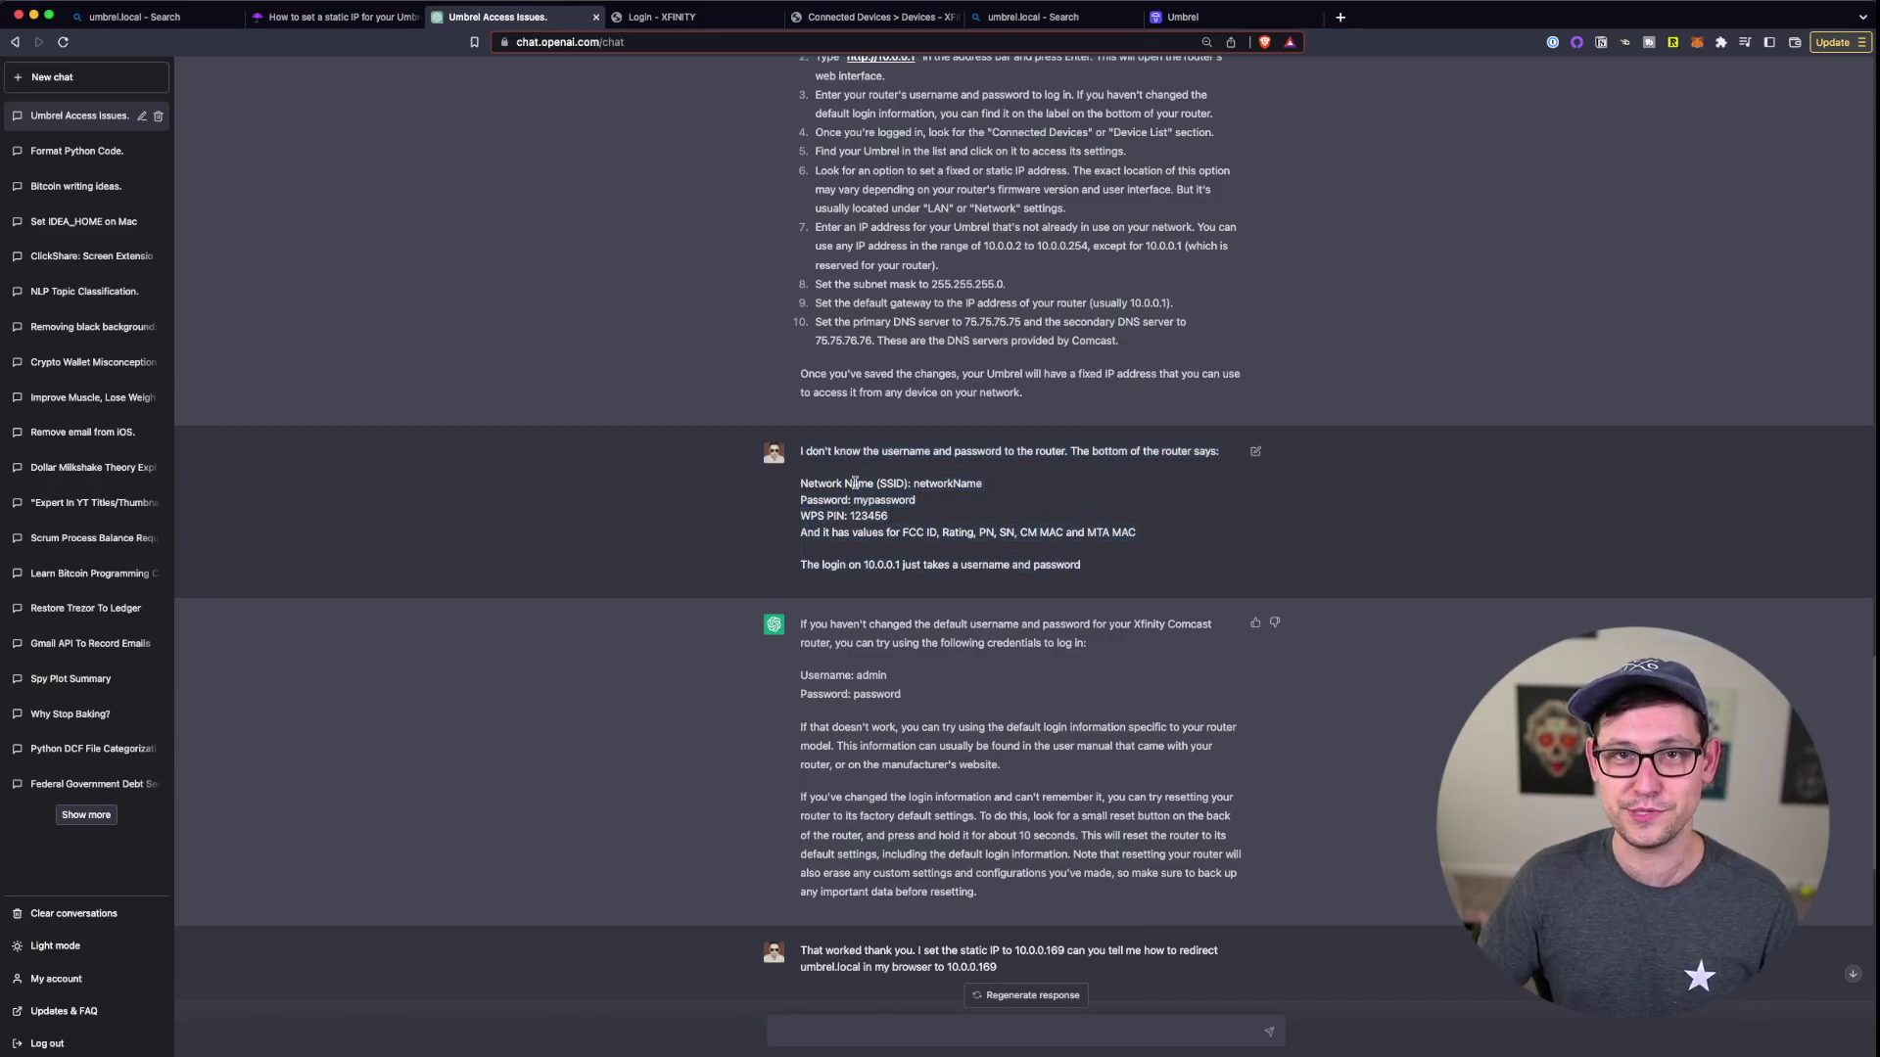
{"action": "left_click_drag", "start_coordinate": [913, 482], "coordinate": [994, 495]}
{"action": "left_click", "coordinate": [926, 479]}
{"action": "left_click", "coordinate": [991, 494]}
{"action": "left_click_drag", "start_coordinate": [844, 500], "coordinate": [934, 524]}
{"action": "left_click", "coordinate": [860, 516]}
{"action": "left_click", "coordinate": [932, 524]}
- Find the reply with the Xfinity router's default username and password
{"action": "scroll", "coordinate": [1018, 533], "scroll_direction": "down", "scroll_amount": 1}
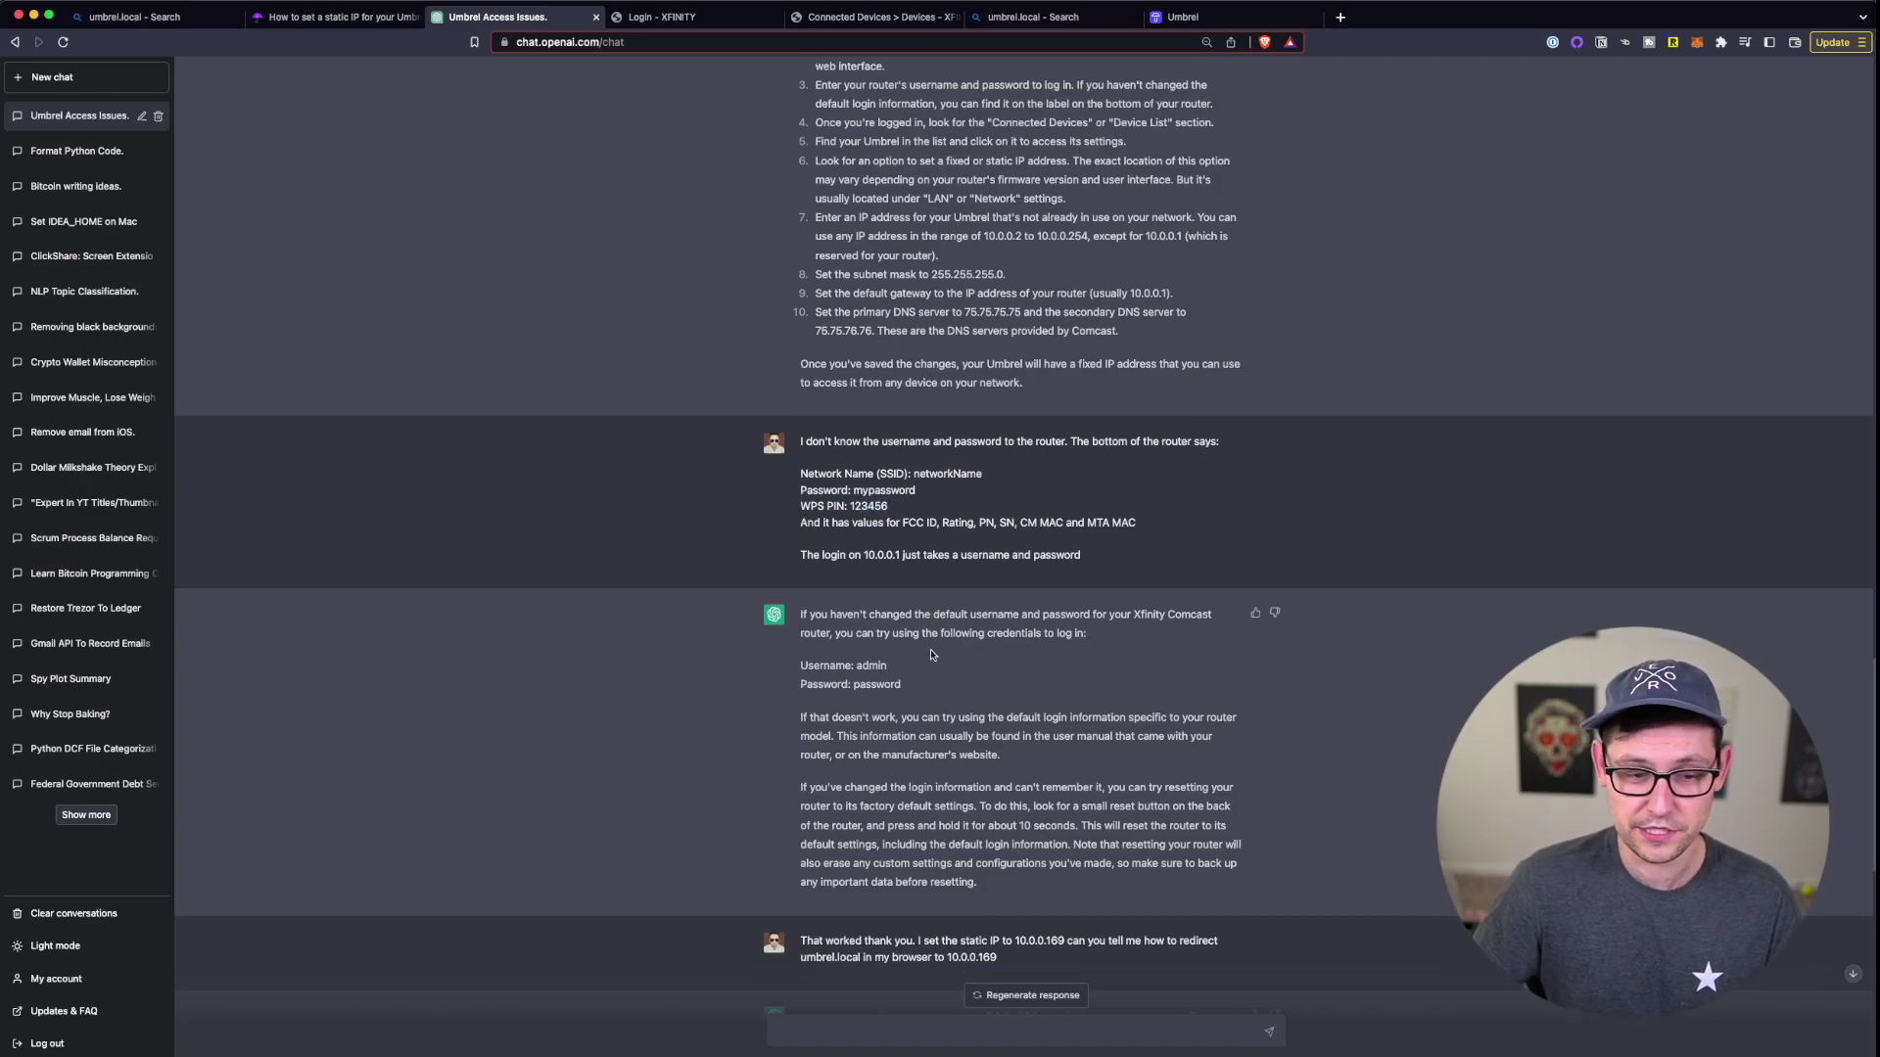
{"action": "left_click_drag", "start_coordinate": [807, 617], "coordinate": [1126, 616]}
{"action": "left_click", "coordinate": [1126, 618]}
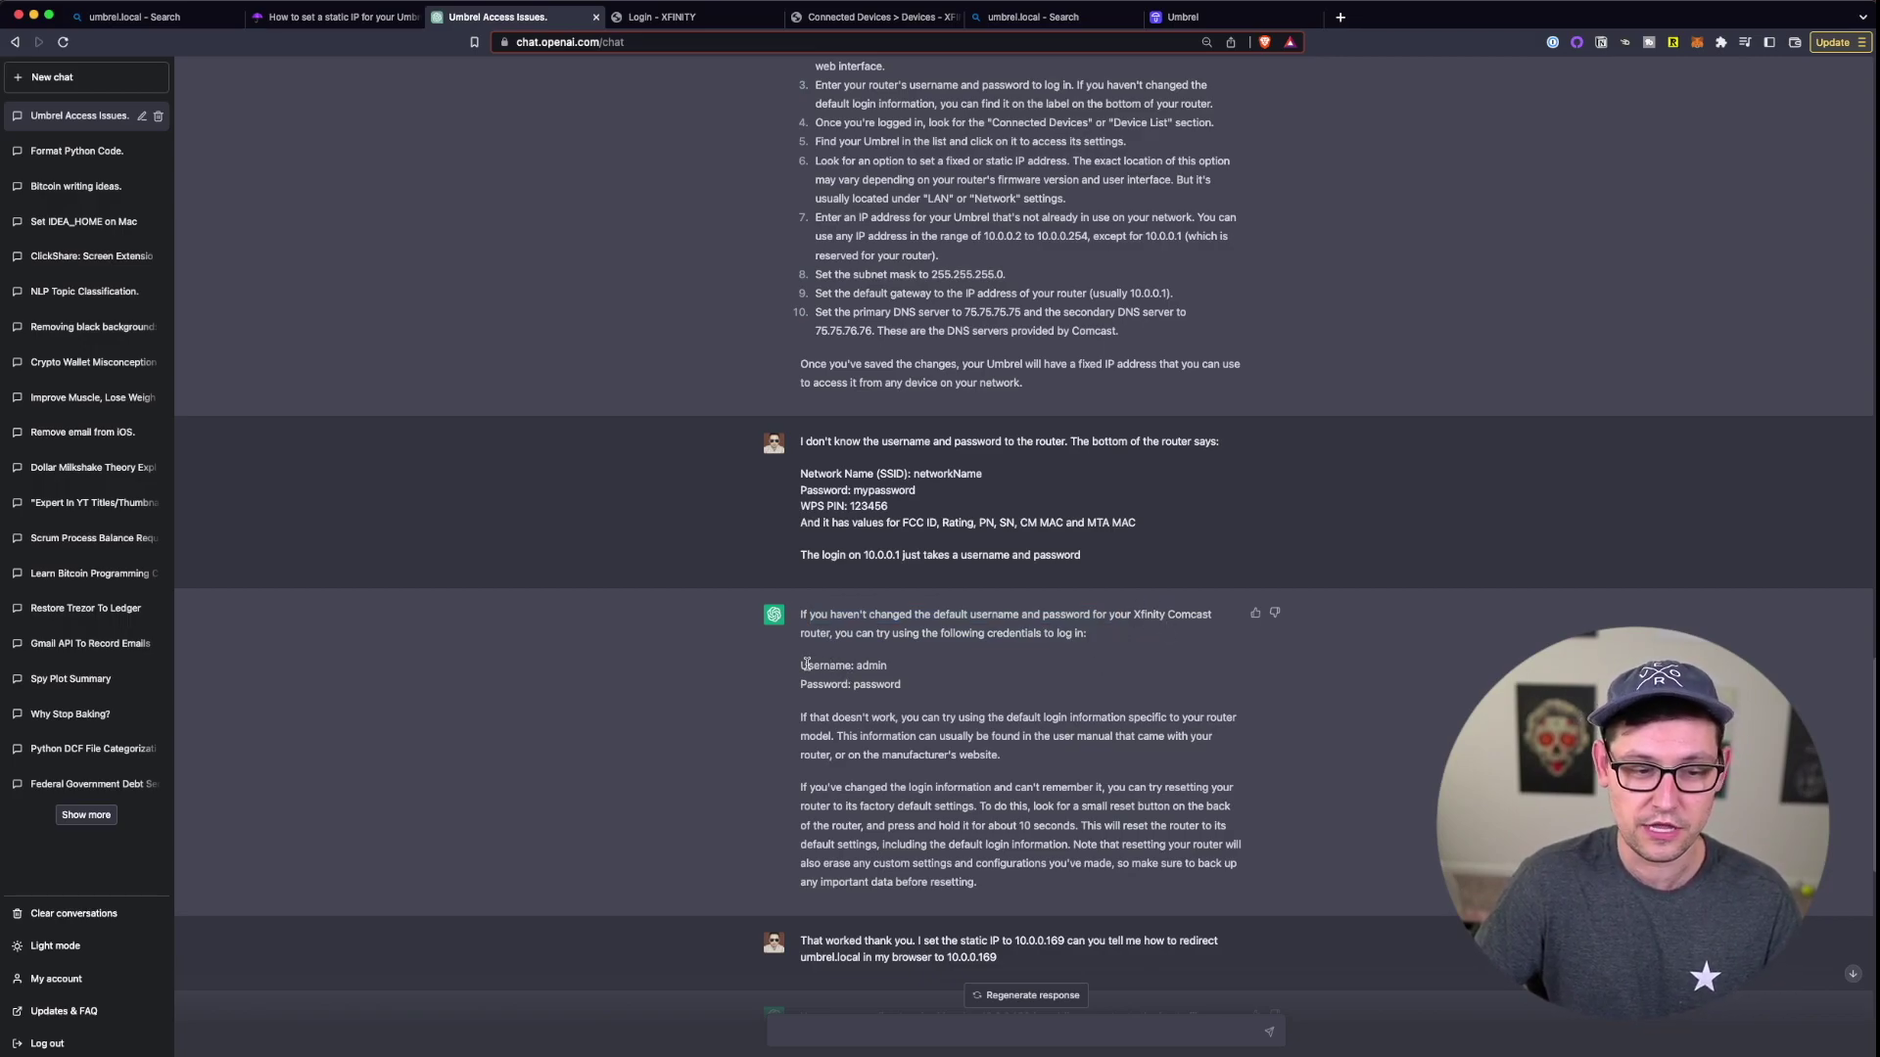
{"action": "left_click_drag", "start_coordinate": [800, 665], "coordinate": [938, 673]}
{"action": "left_click", "coordinate": [938, 673]}
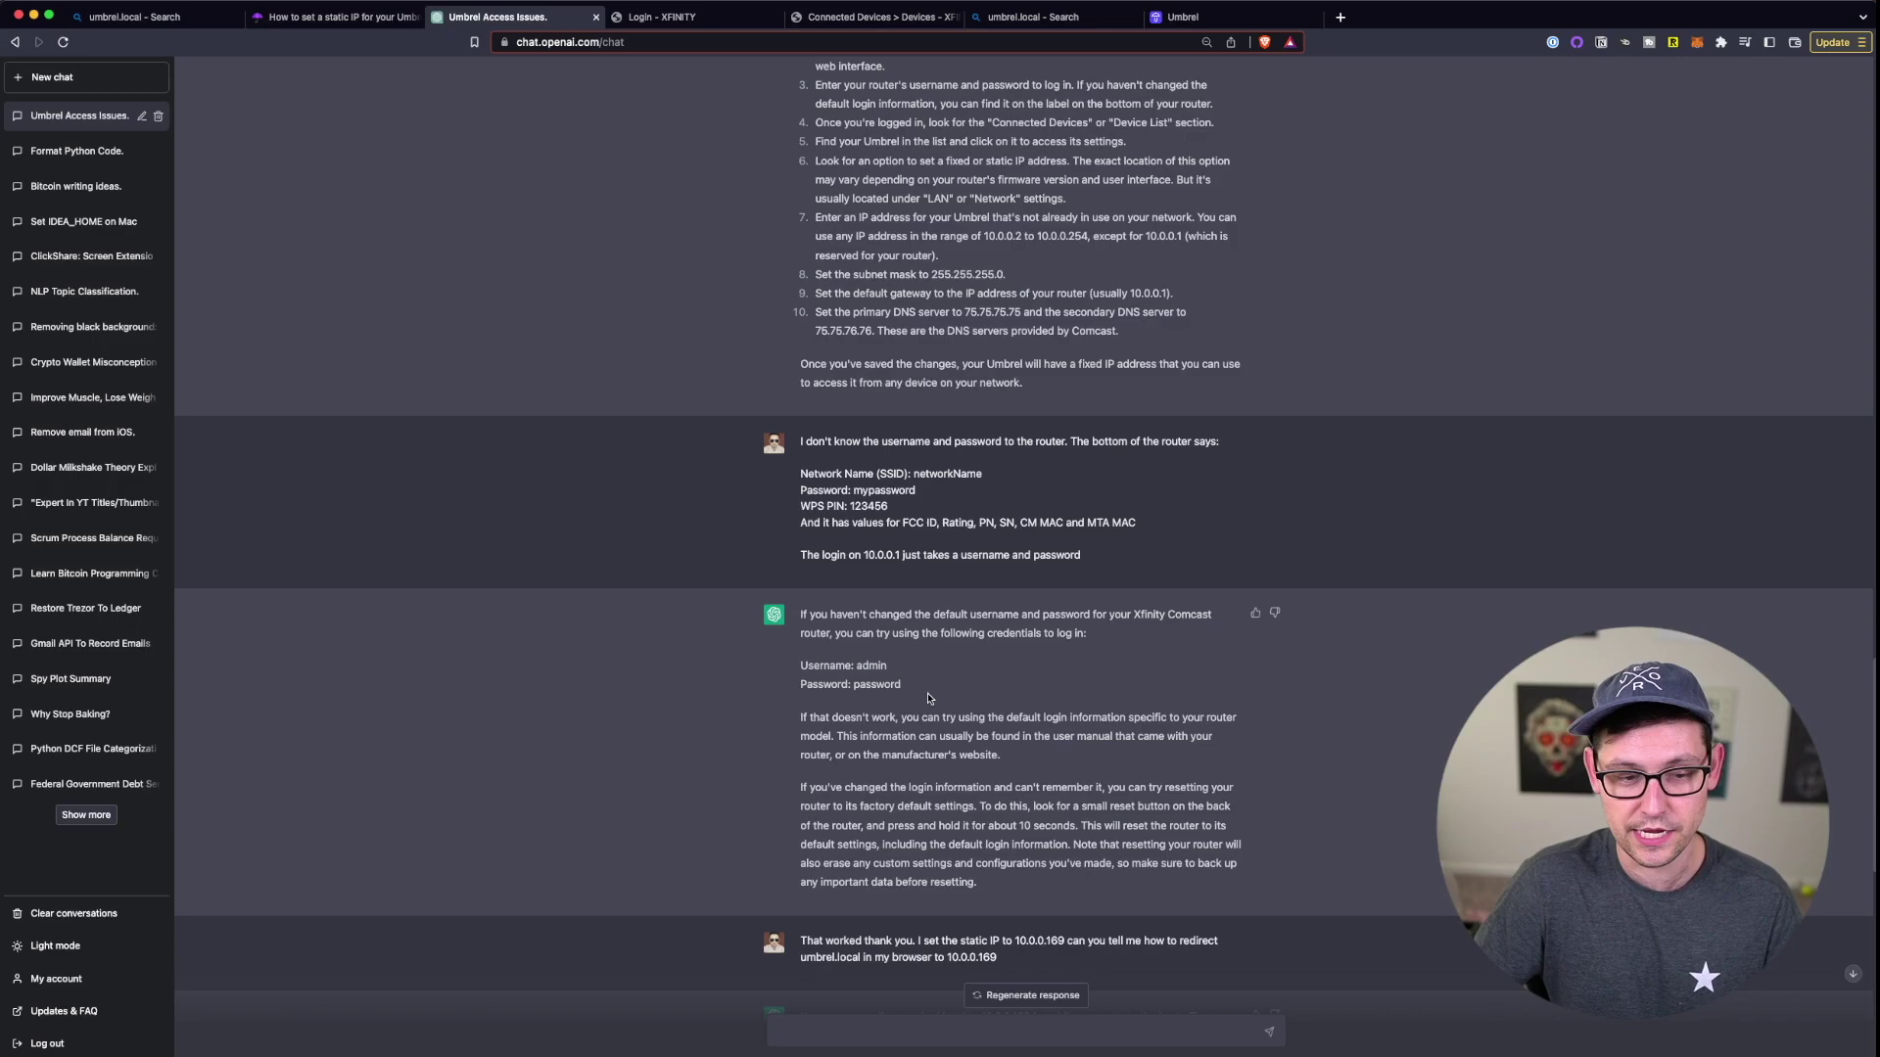
{"action": "double_click", "coordinate": [884, 685]}
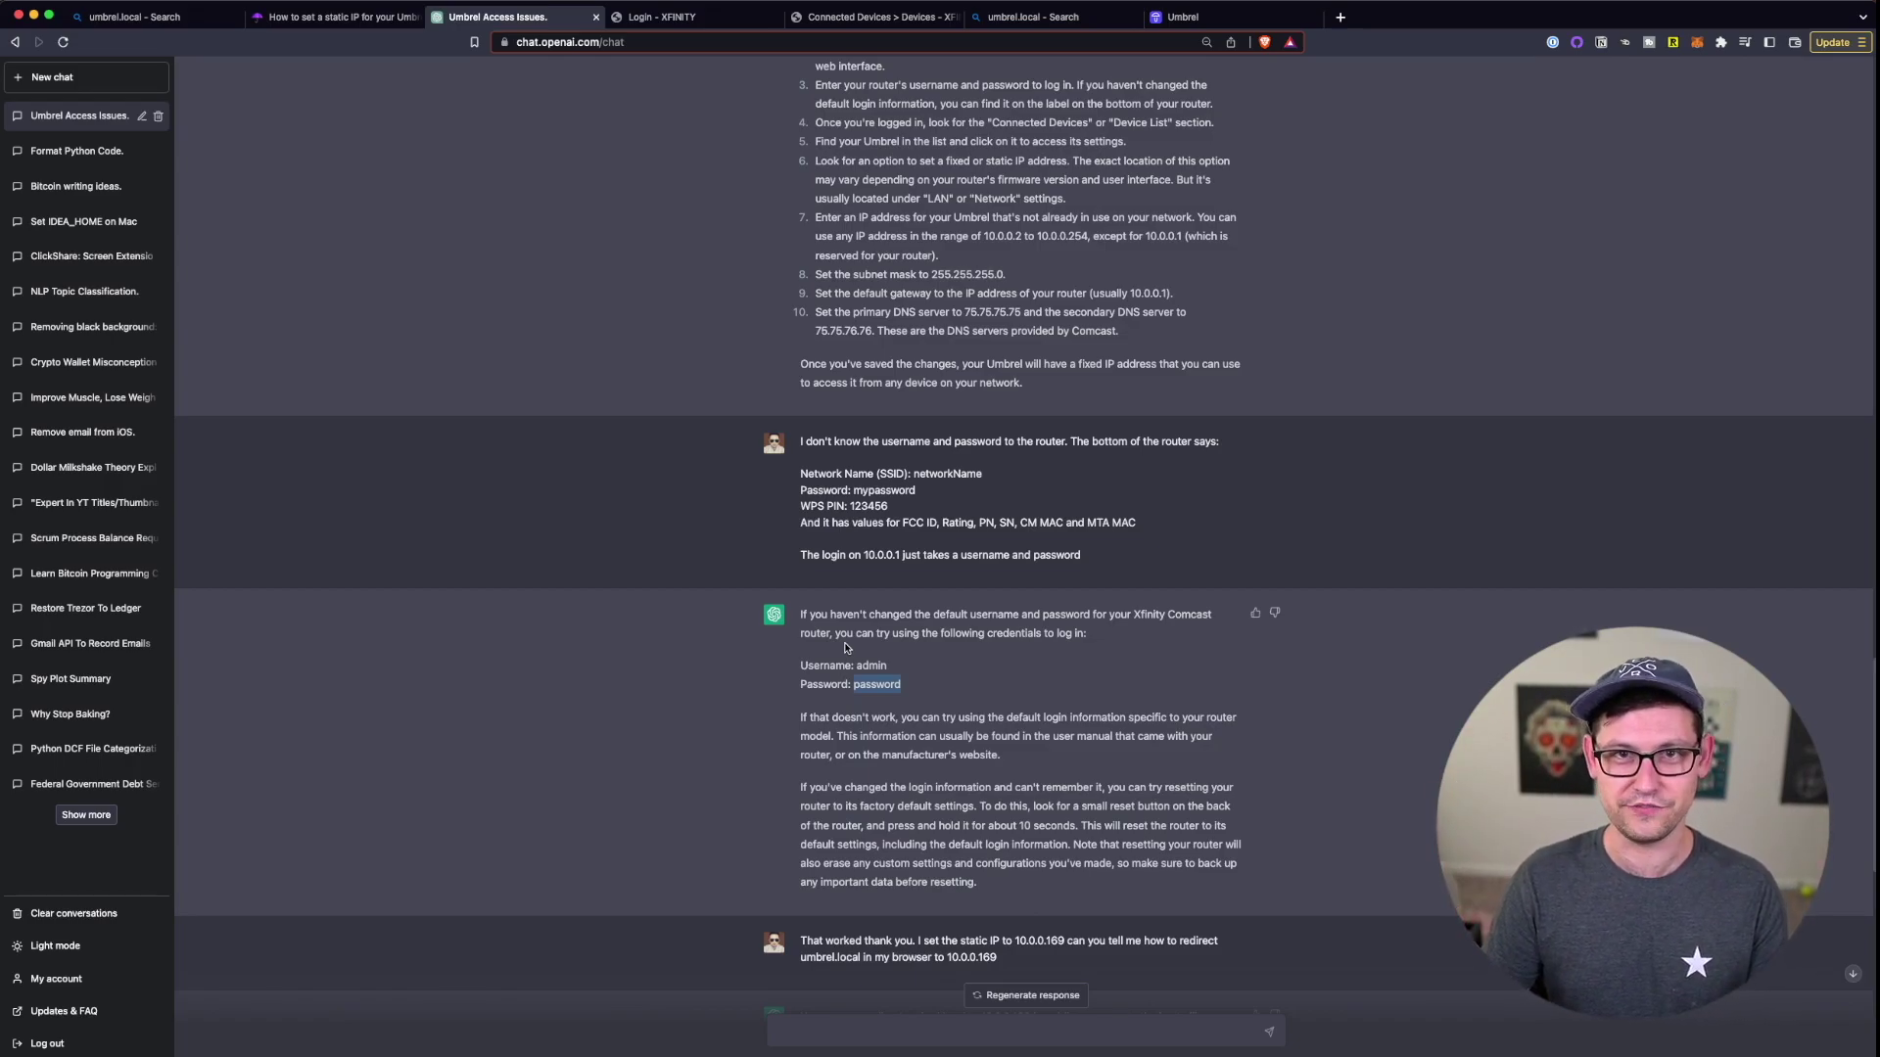
- Log in to the Xfinity gateway with the admin credentials and locate umbrel among connected devices
{"action": "key", "text": "ctrl+Tab"}
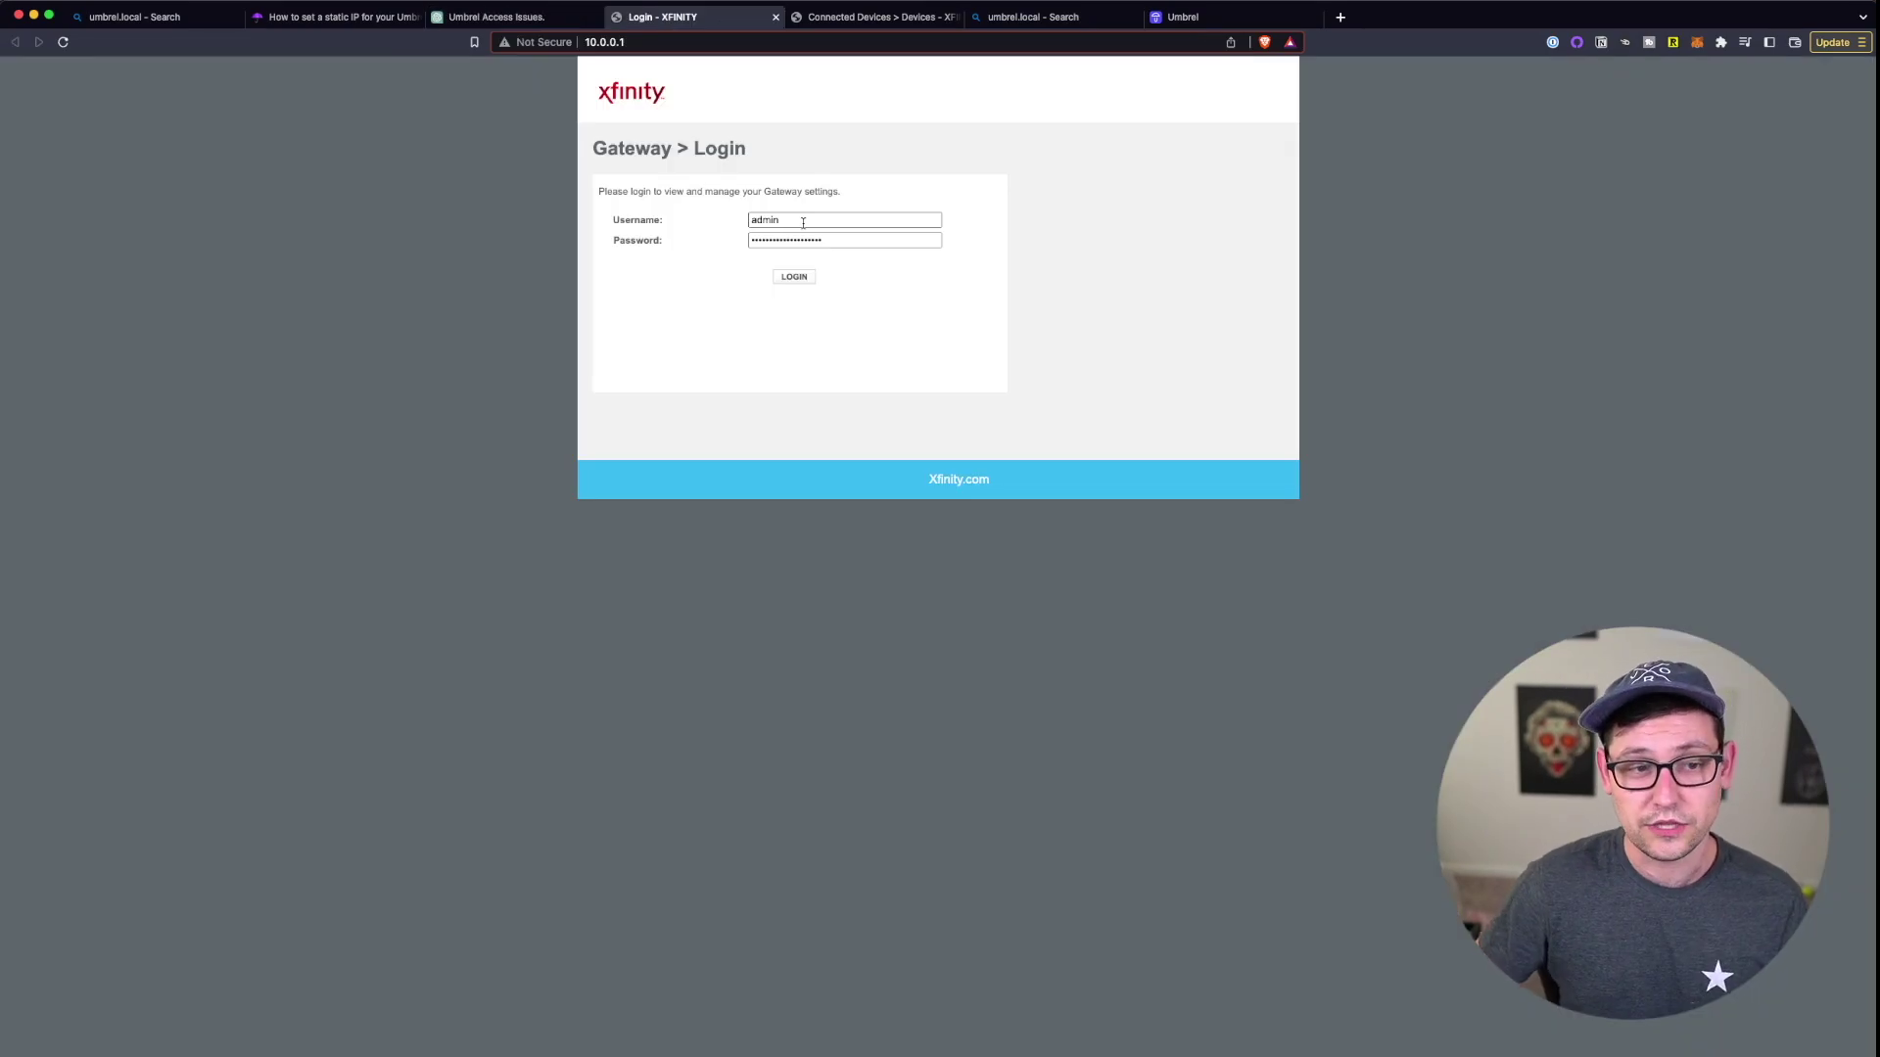
{"action": "left_click", "coordinate": [793, 278]}
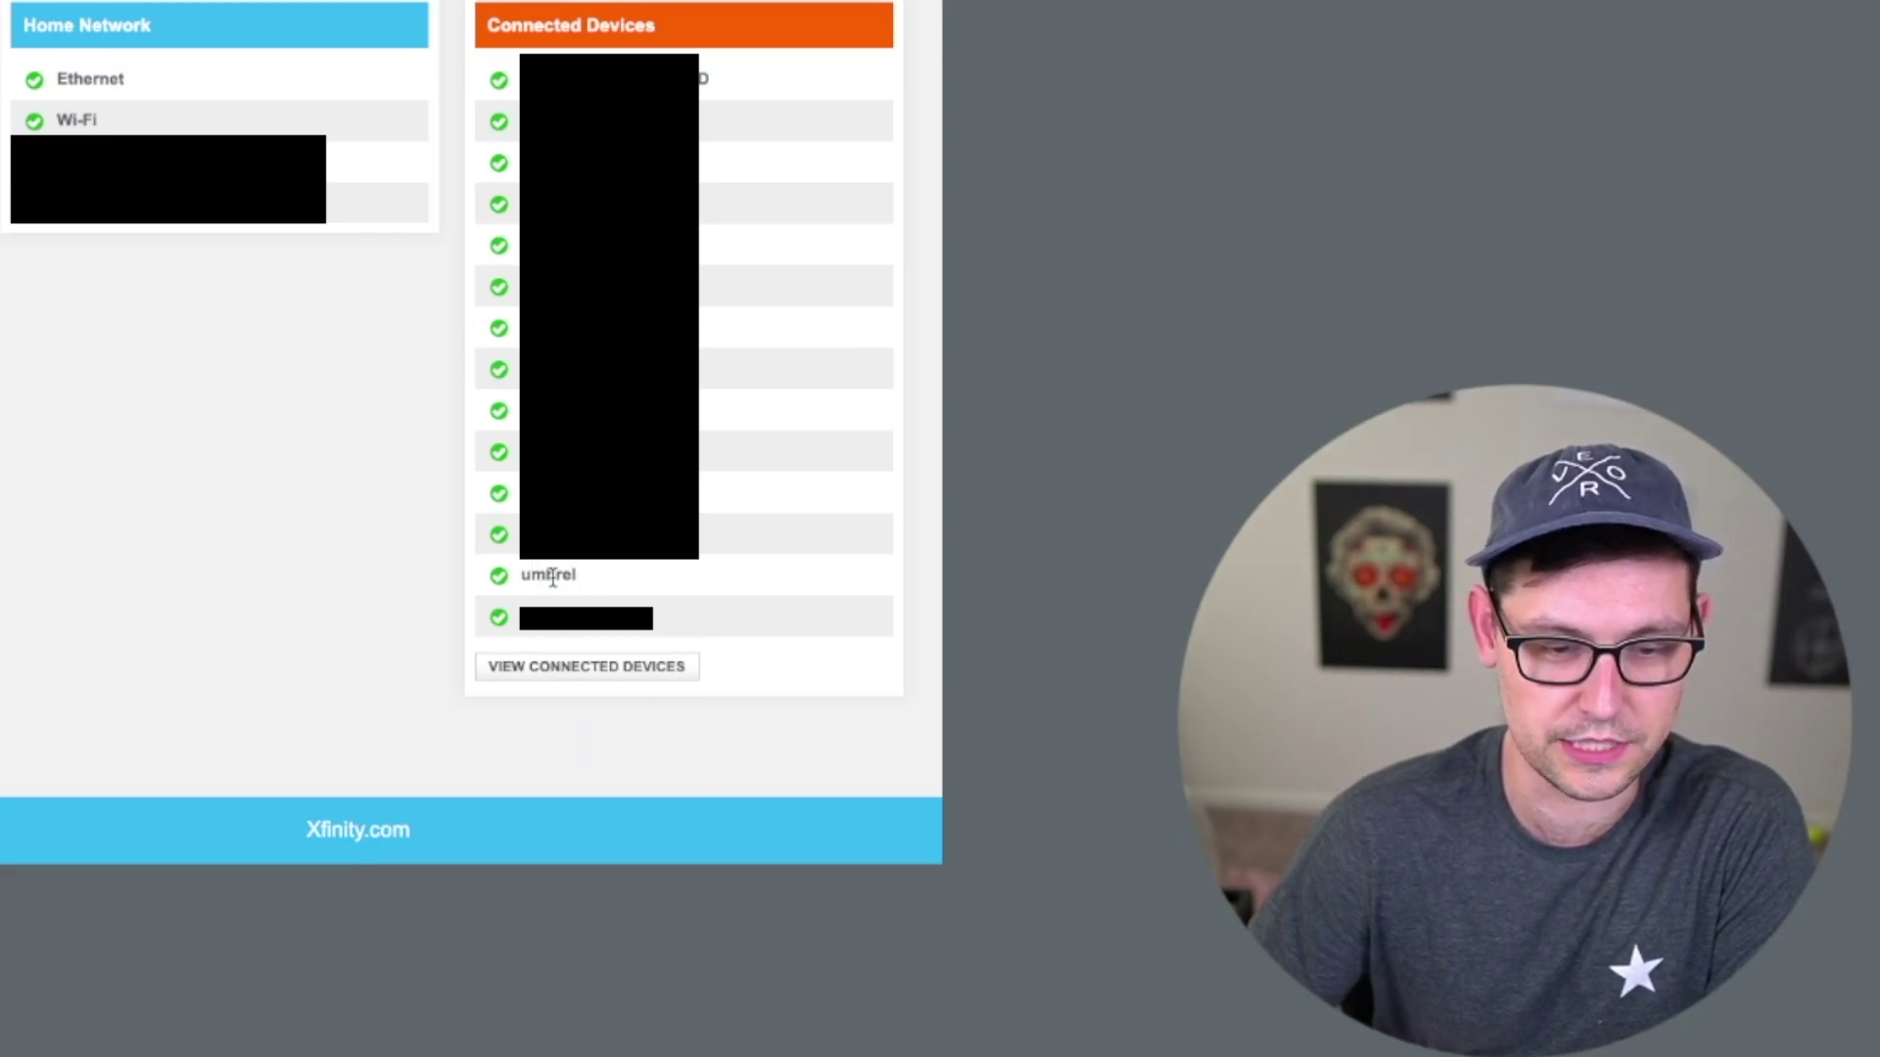
{"action": "left_click_drag", "start_coordinate": [577, 578], "coordinate": [505, 554]}
- Edit the umbrel device in Connected Devices and save it with reserved IP 10.0.0.142
{"action": "left_click", "coordinate": [600, 592]}
{"action": "left_click", "coordinate": [563, 575]}
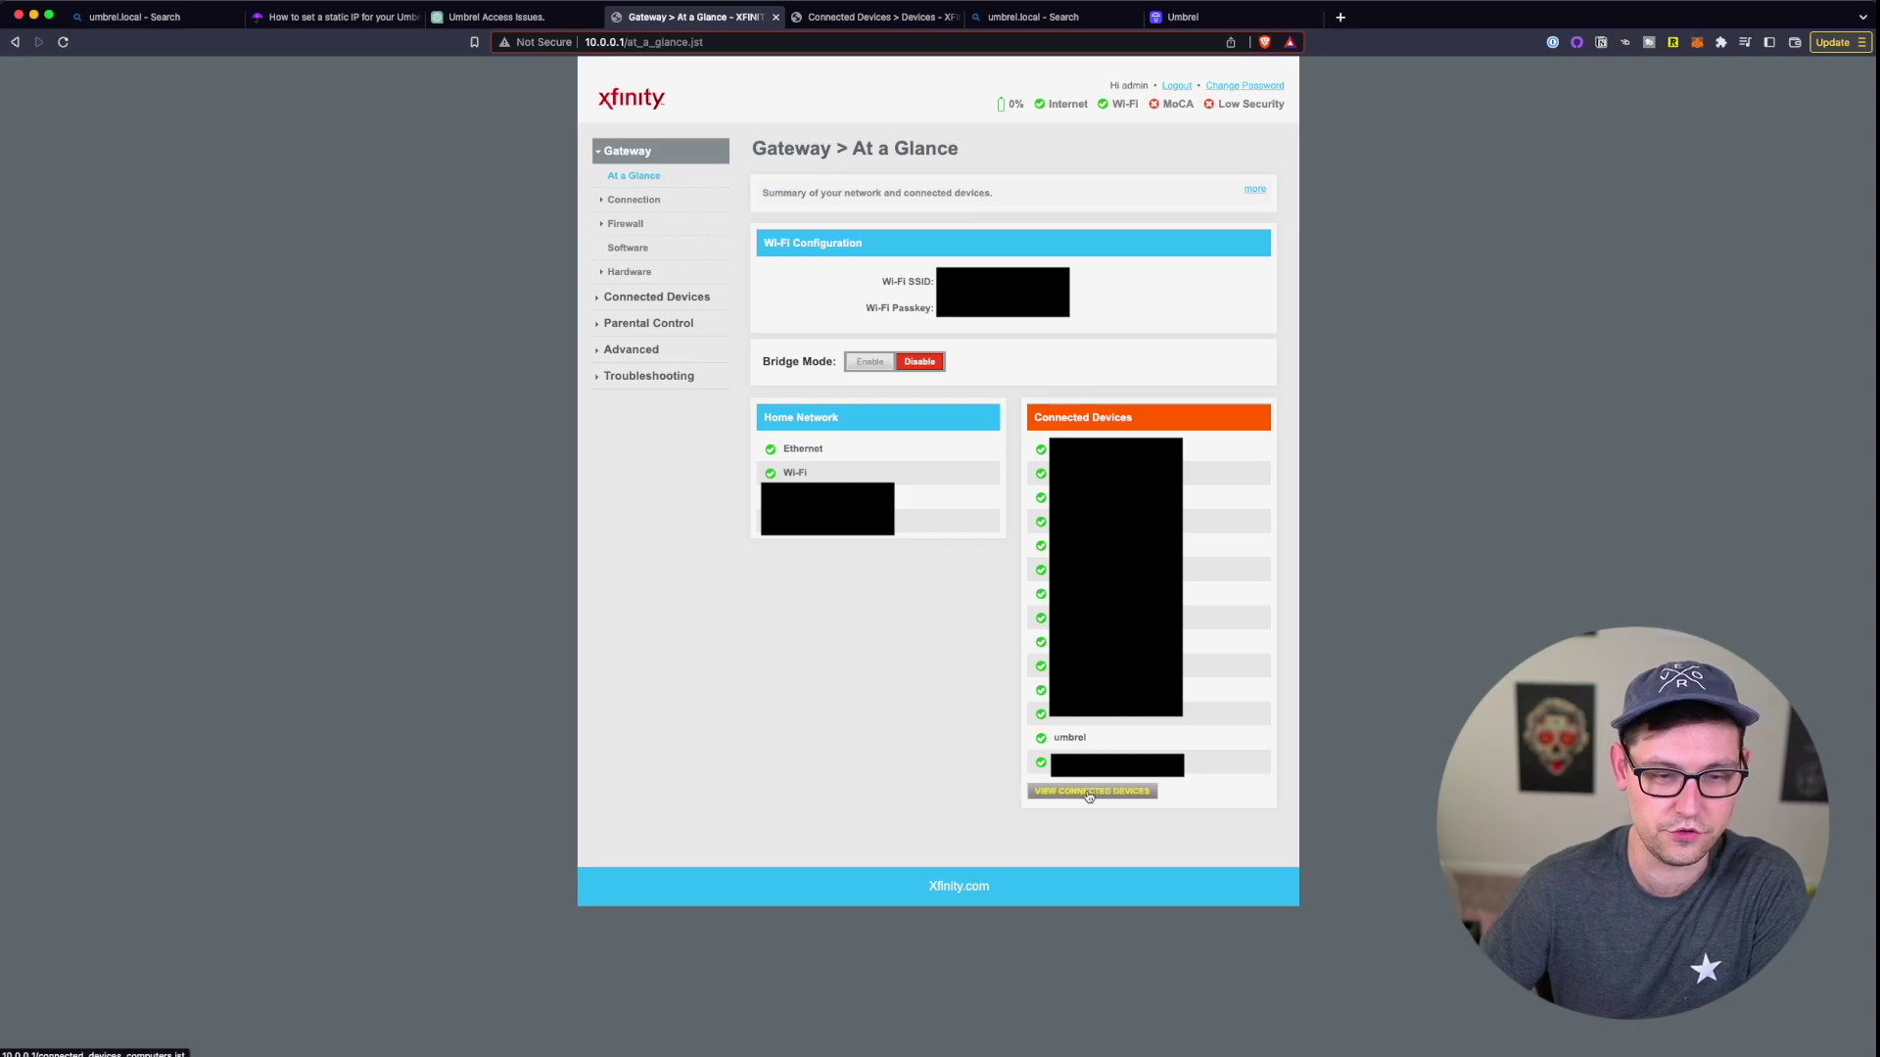
{"action": "left_click", "coordinate": [1090, 791]}
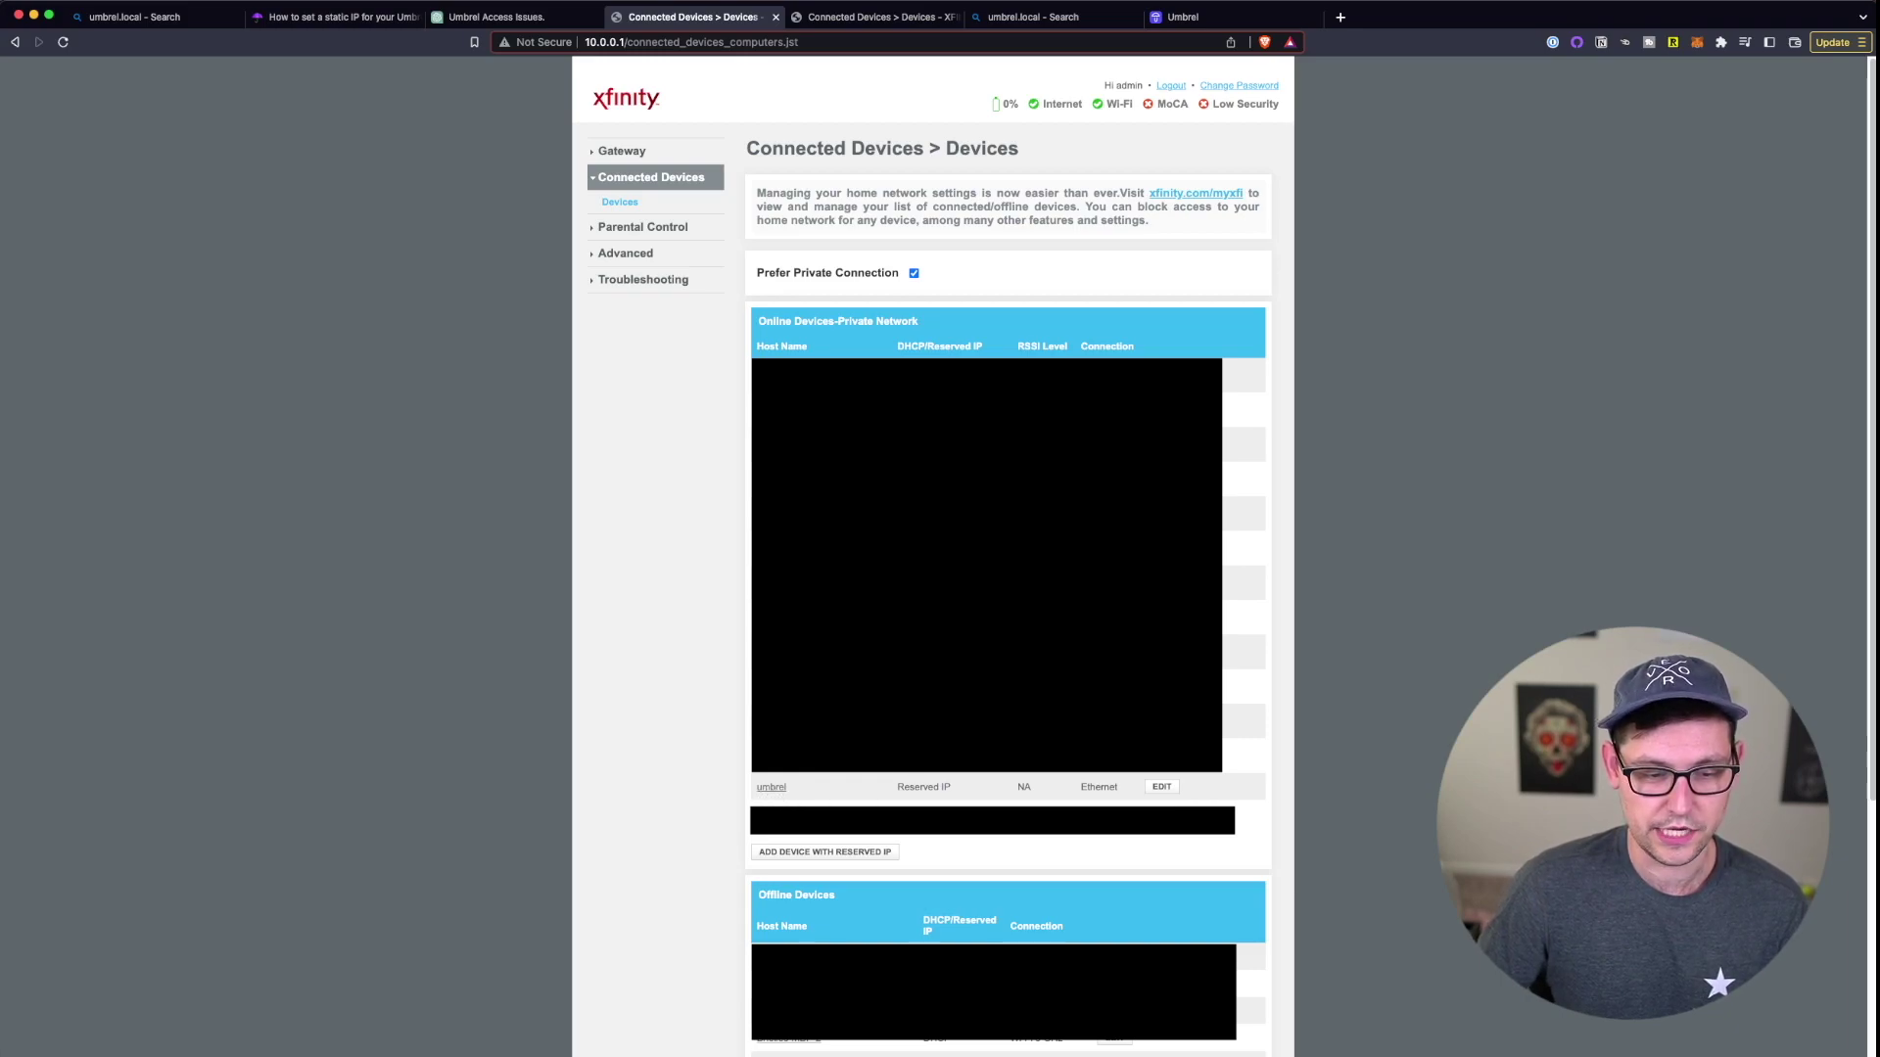
{"action": "left_click", "coordinate": [1163, 789]}
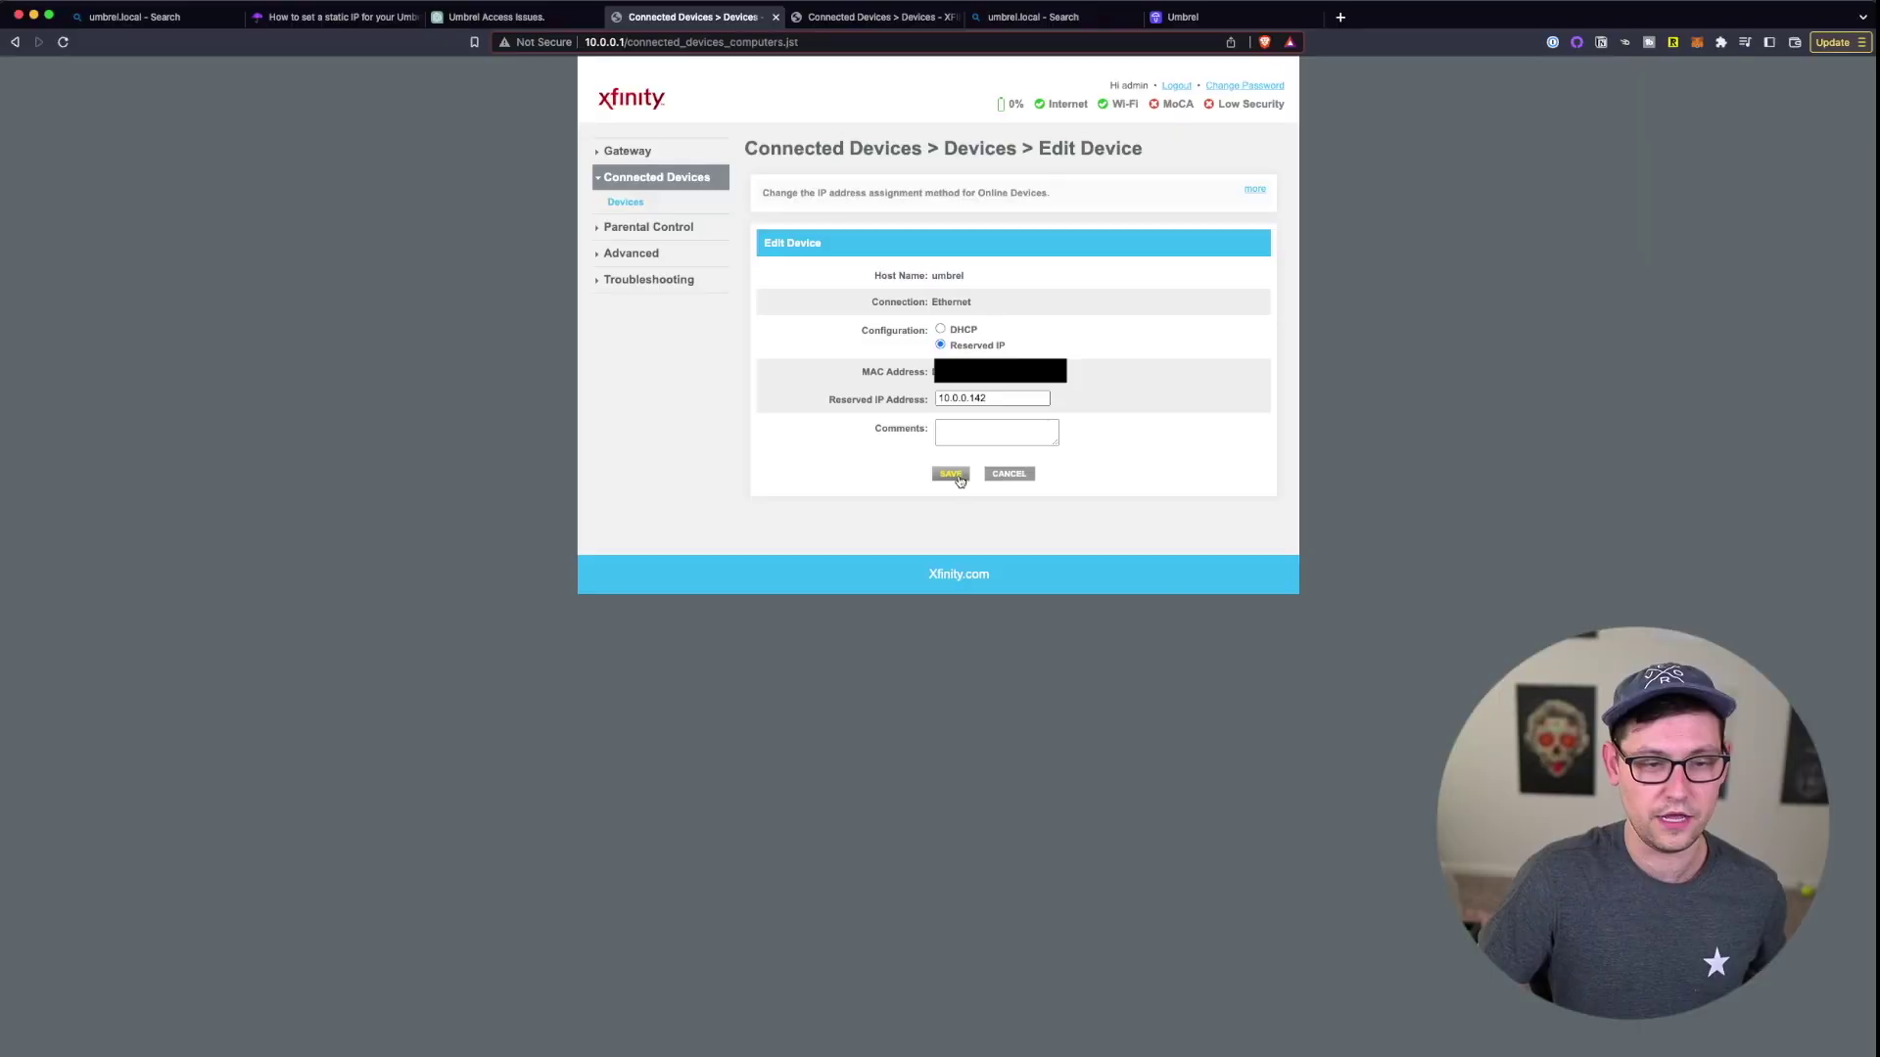
{"action": "left_click", "coordinate": [980, 786]}
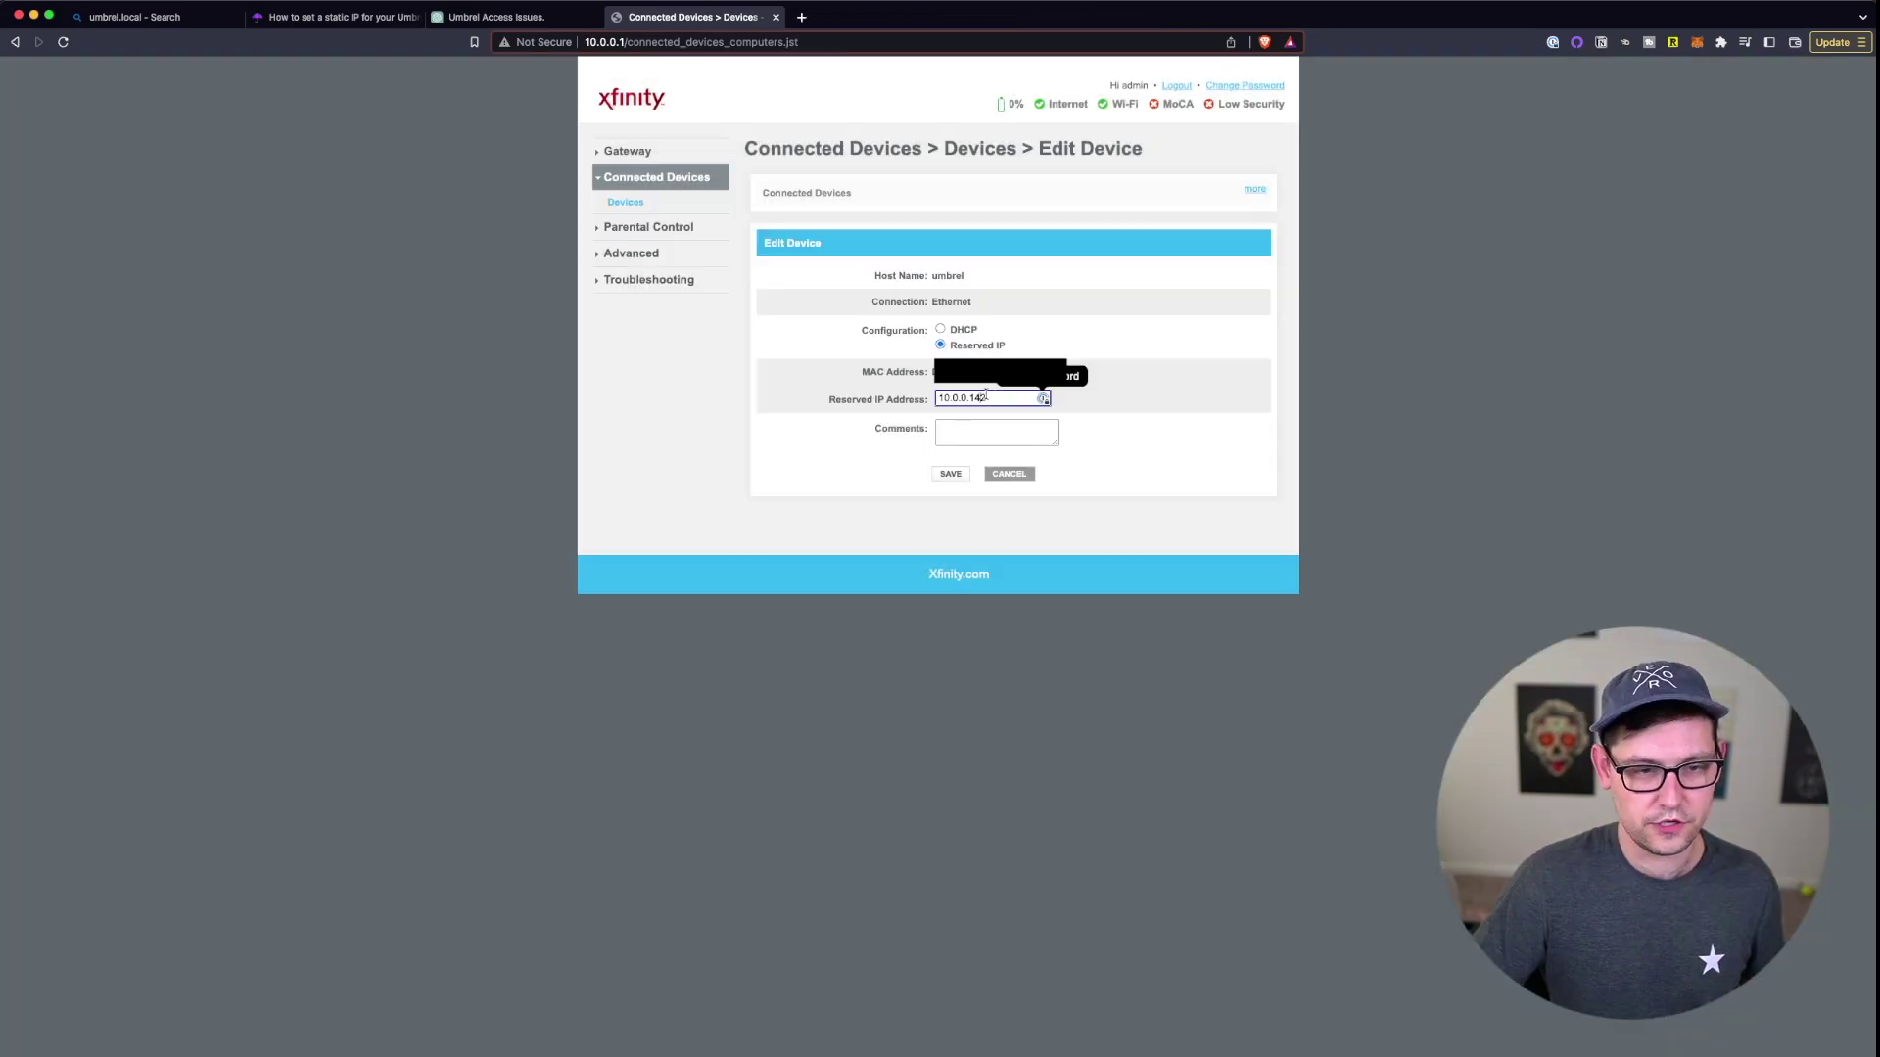
- Copy the reserved IP address 10.0.0.142
{"action": "left_click_drag", "start_coordinate": [986, 397], "coordinate": [943, 397]}
{"action": "right_click", "coordinate": [946, 396]}
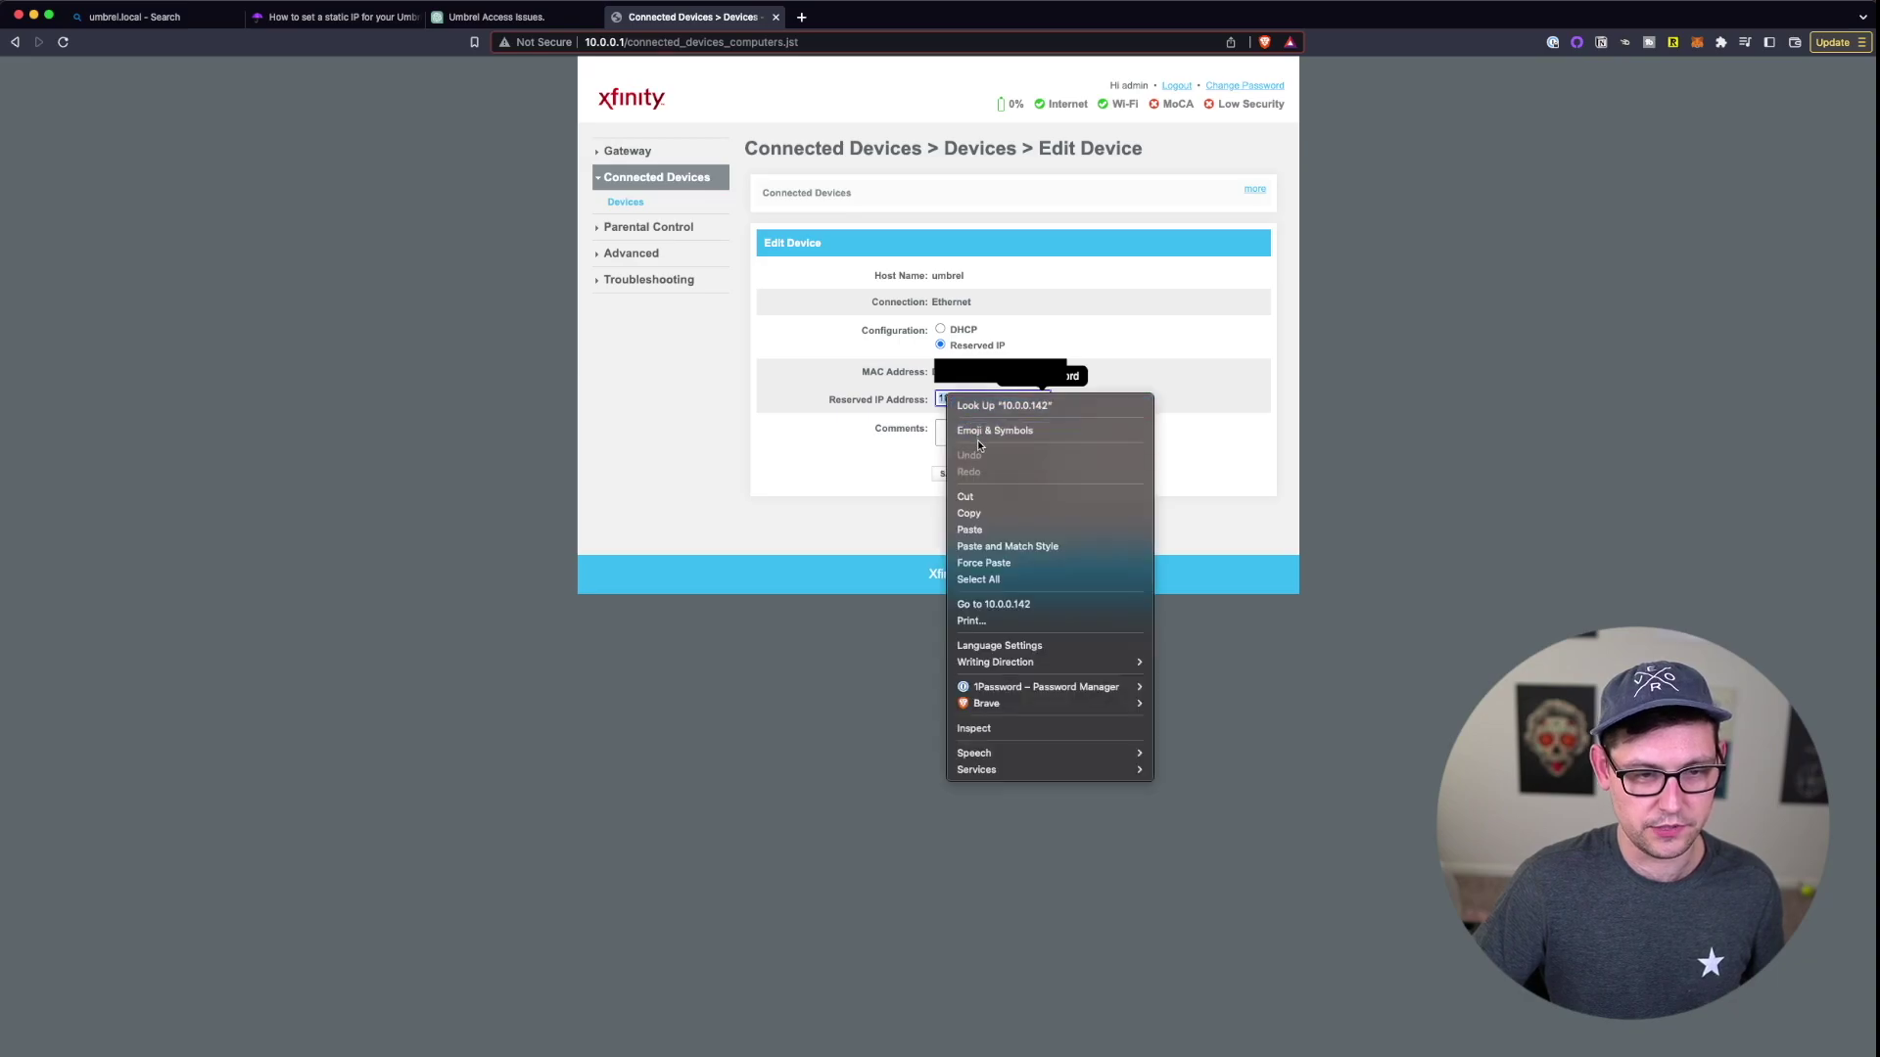
{"action": "left_click", "coordinate": [989, 508]}
- Load 10.0.0.142 in a new browser tab to reach the Umbrel login page
{"action": "key", "text": "super+t"}
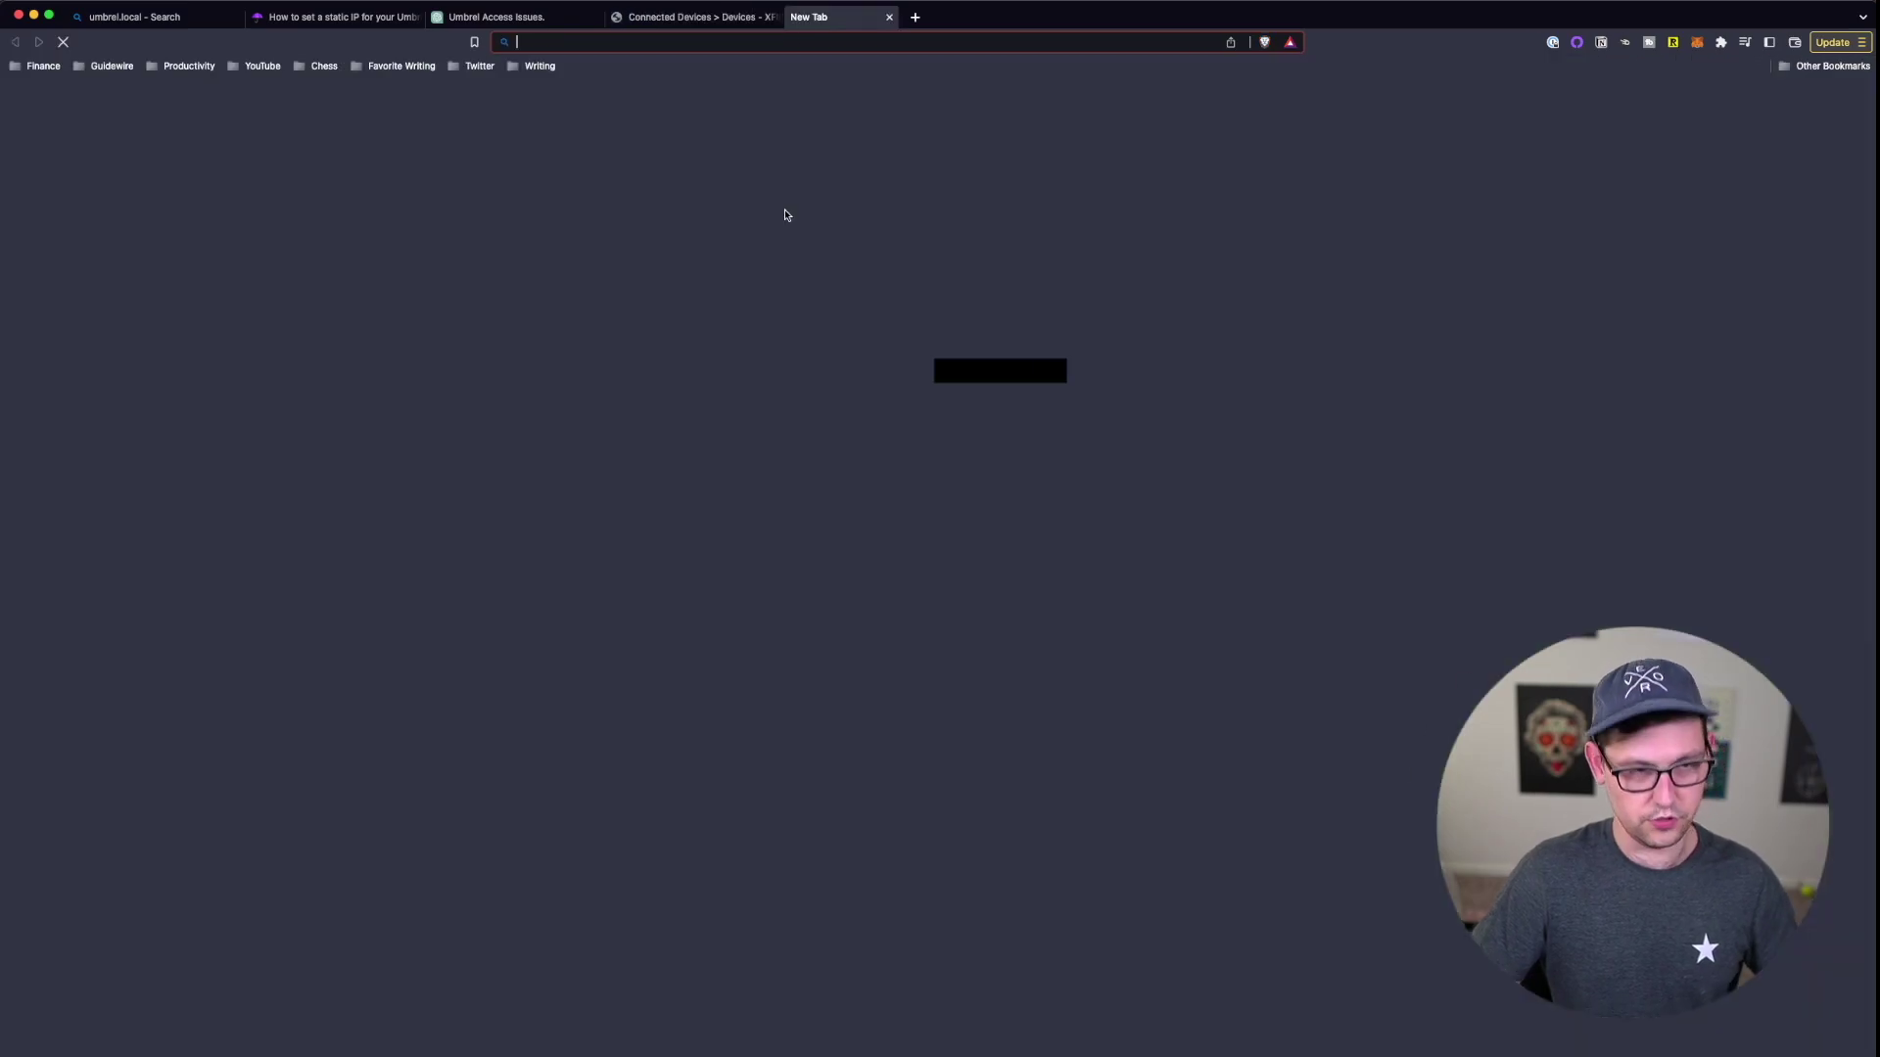
{"action": "key", "text": "super+v"}
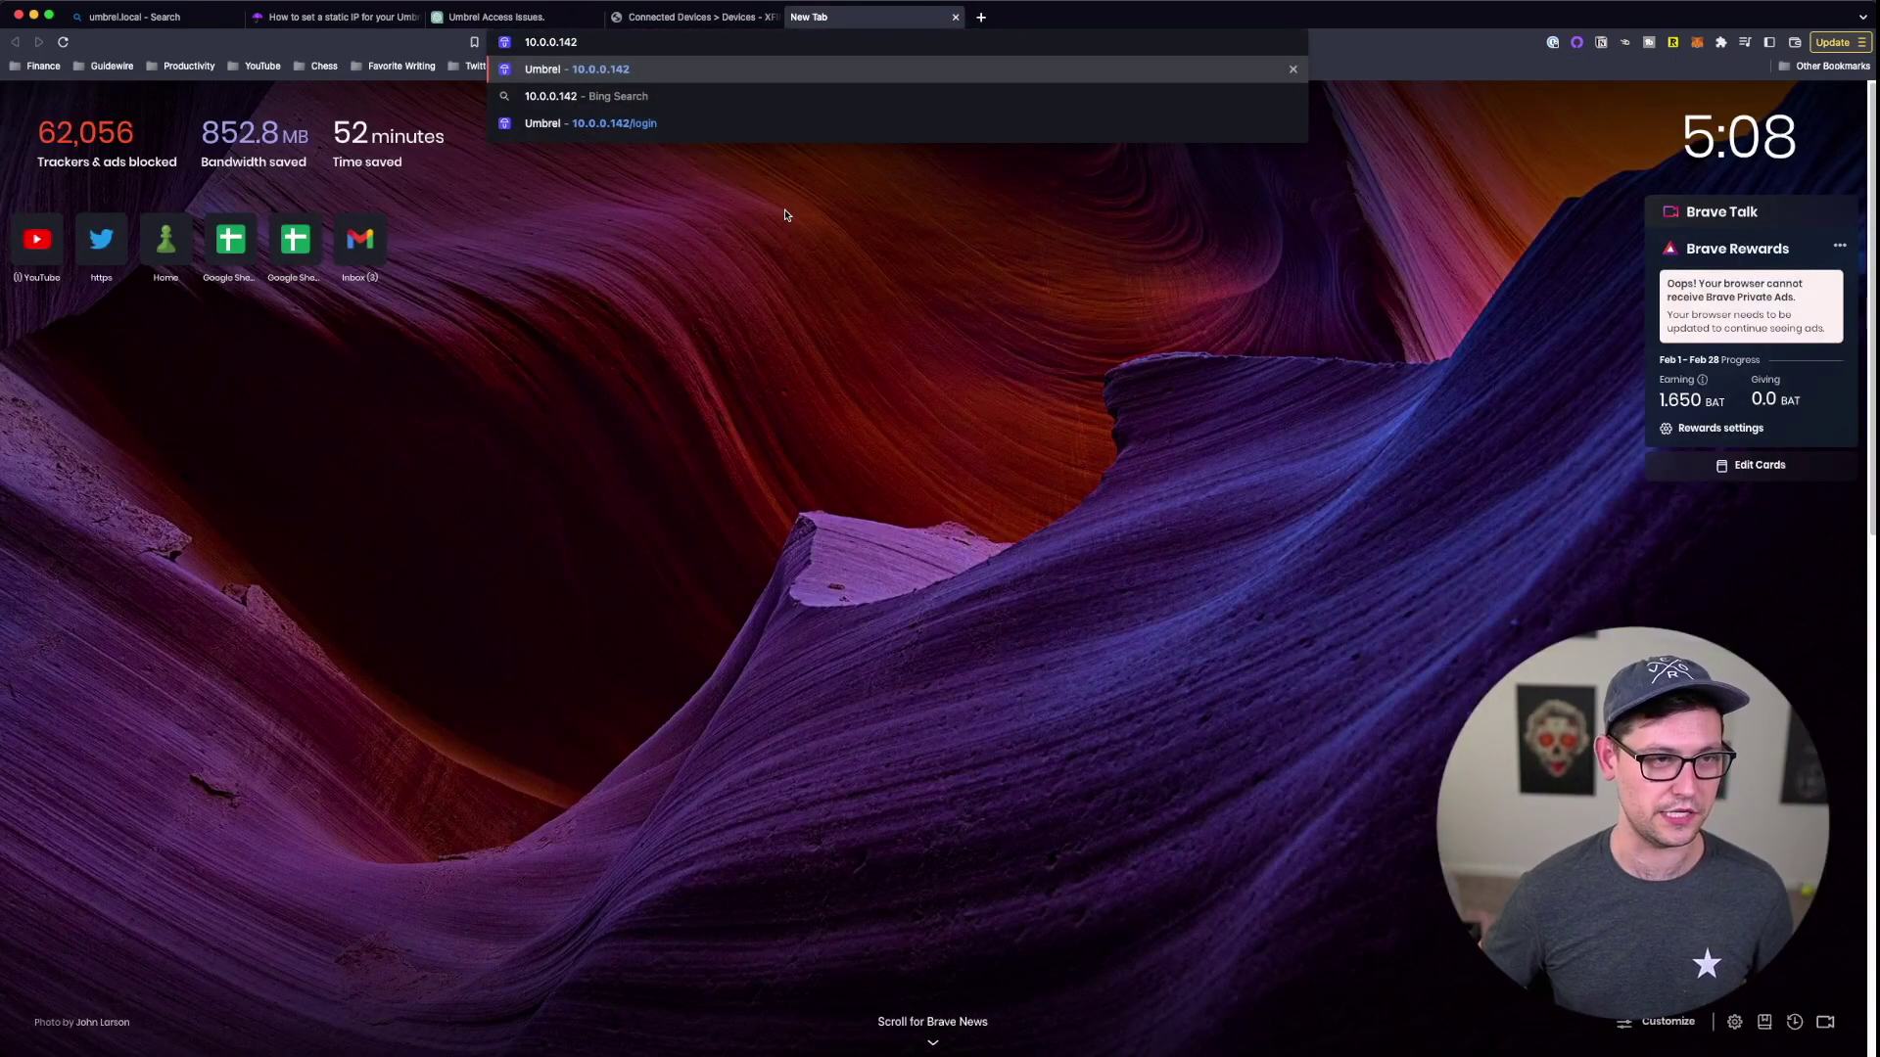
{"action": "key", "text": "Return"}
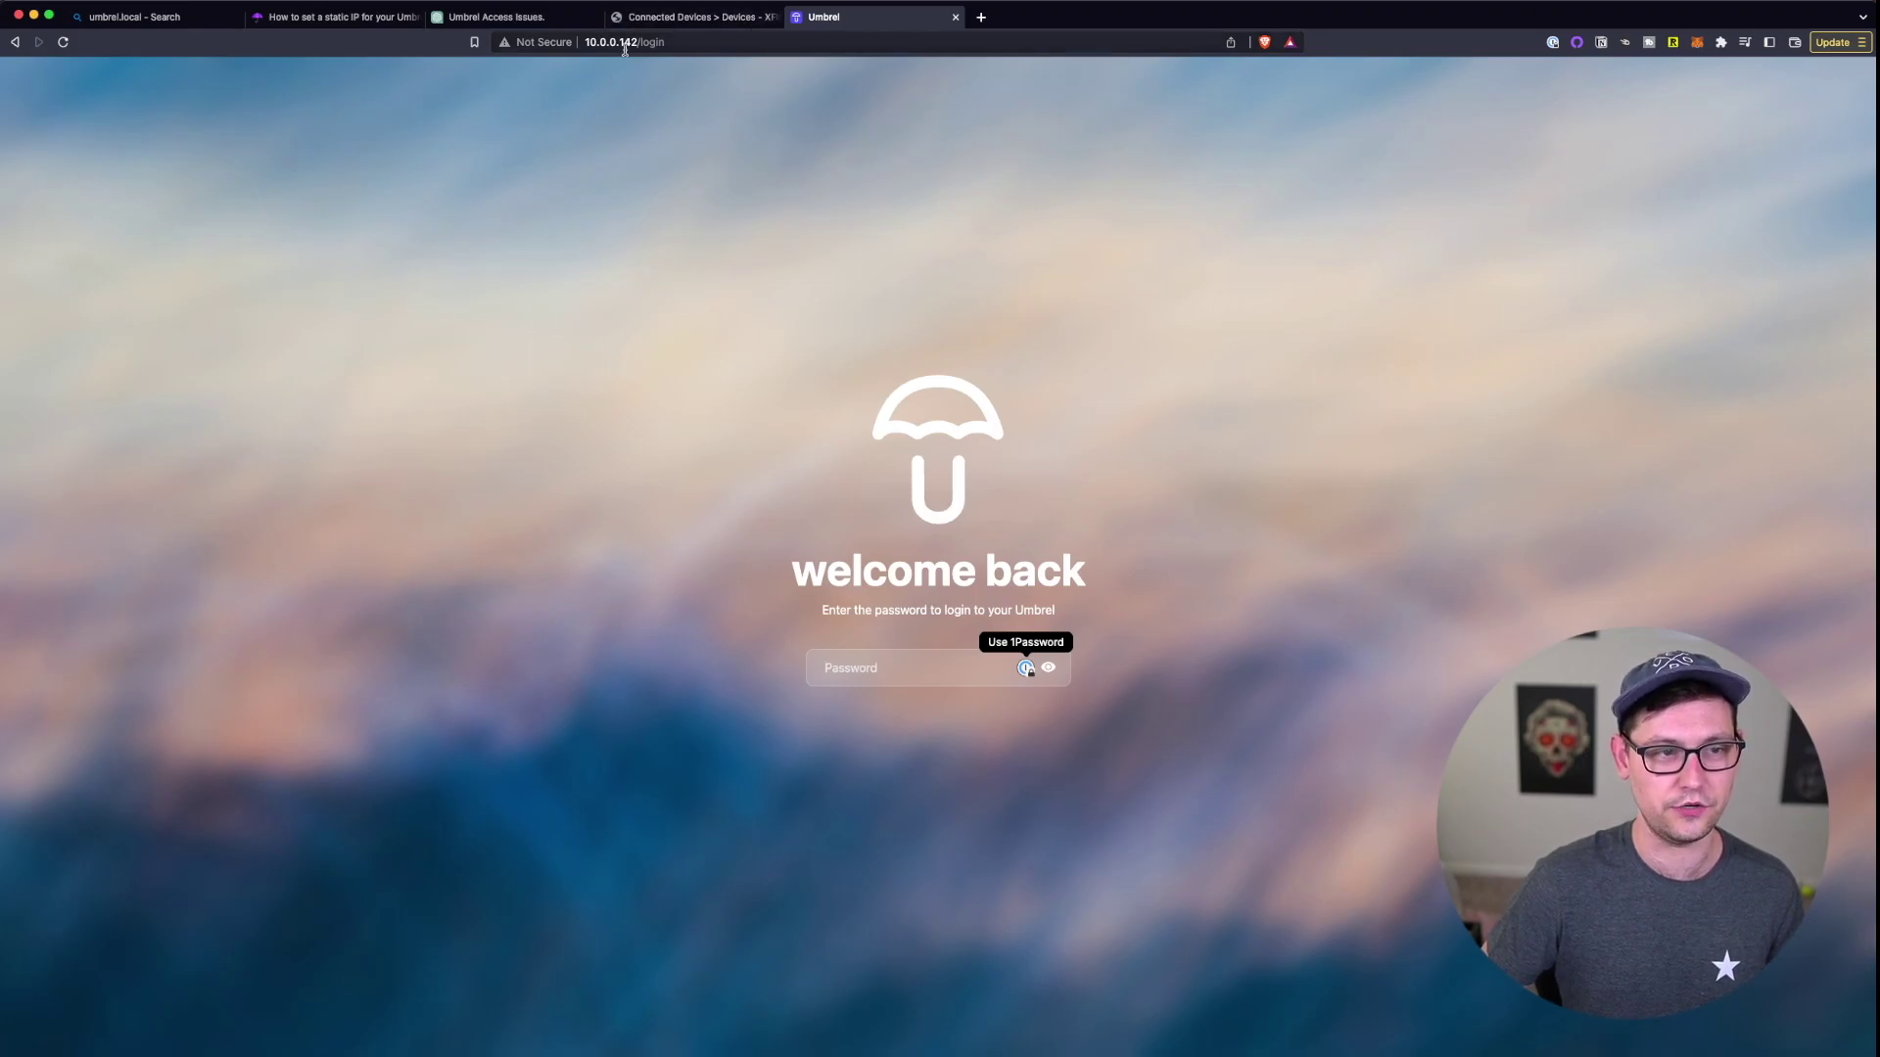
- Review the chat's Mac hosts-file steps for mapping umbrel.local, then bring up Spotlight search
{"action": "left_click", "coordinate": [530, 19]}
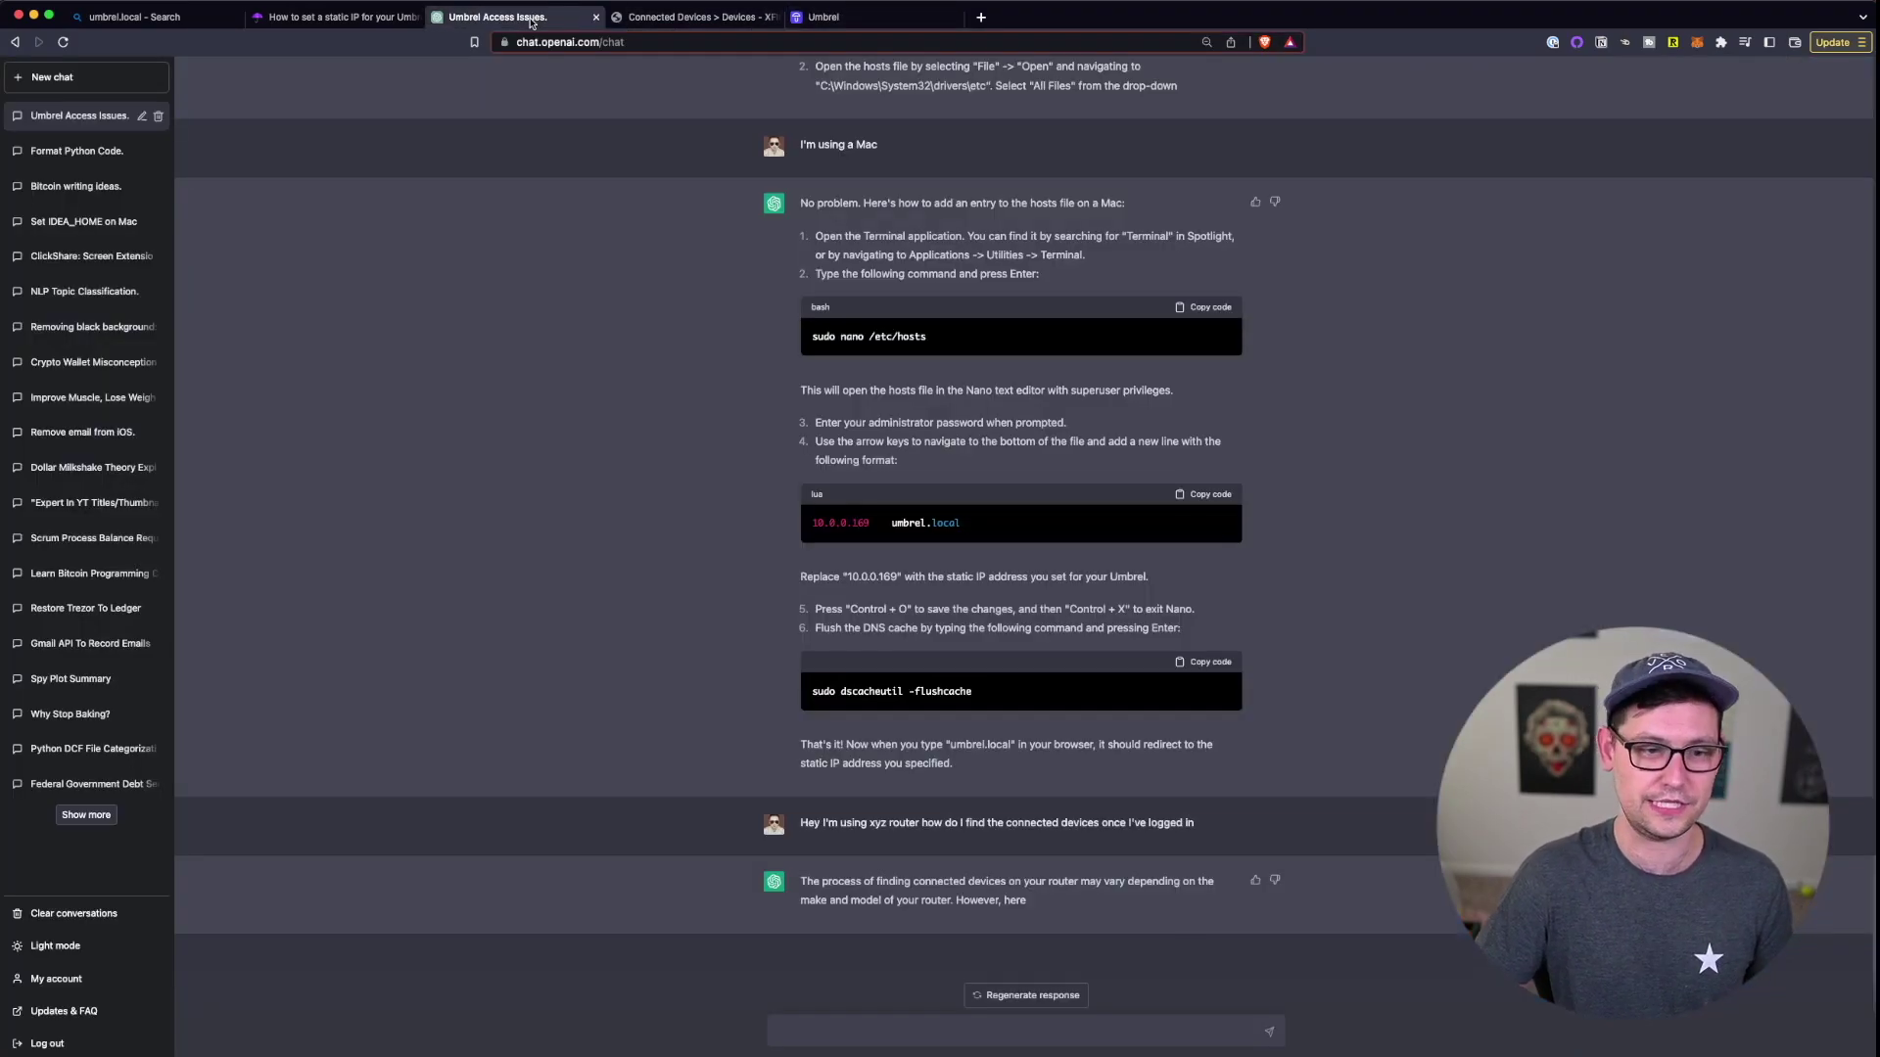
{"action": "scroll", "coordinate": [827, 333], "scroll_direction": "up", "scroll_amount": 5}
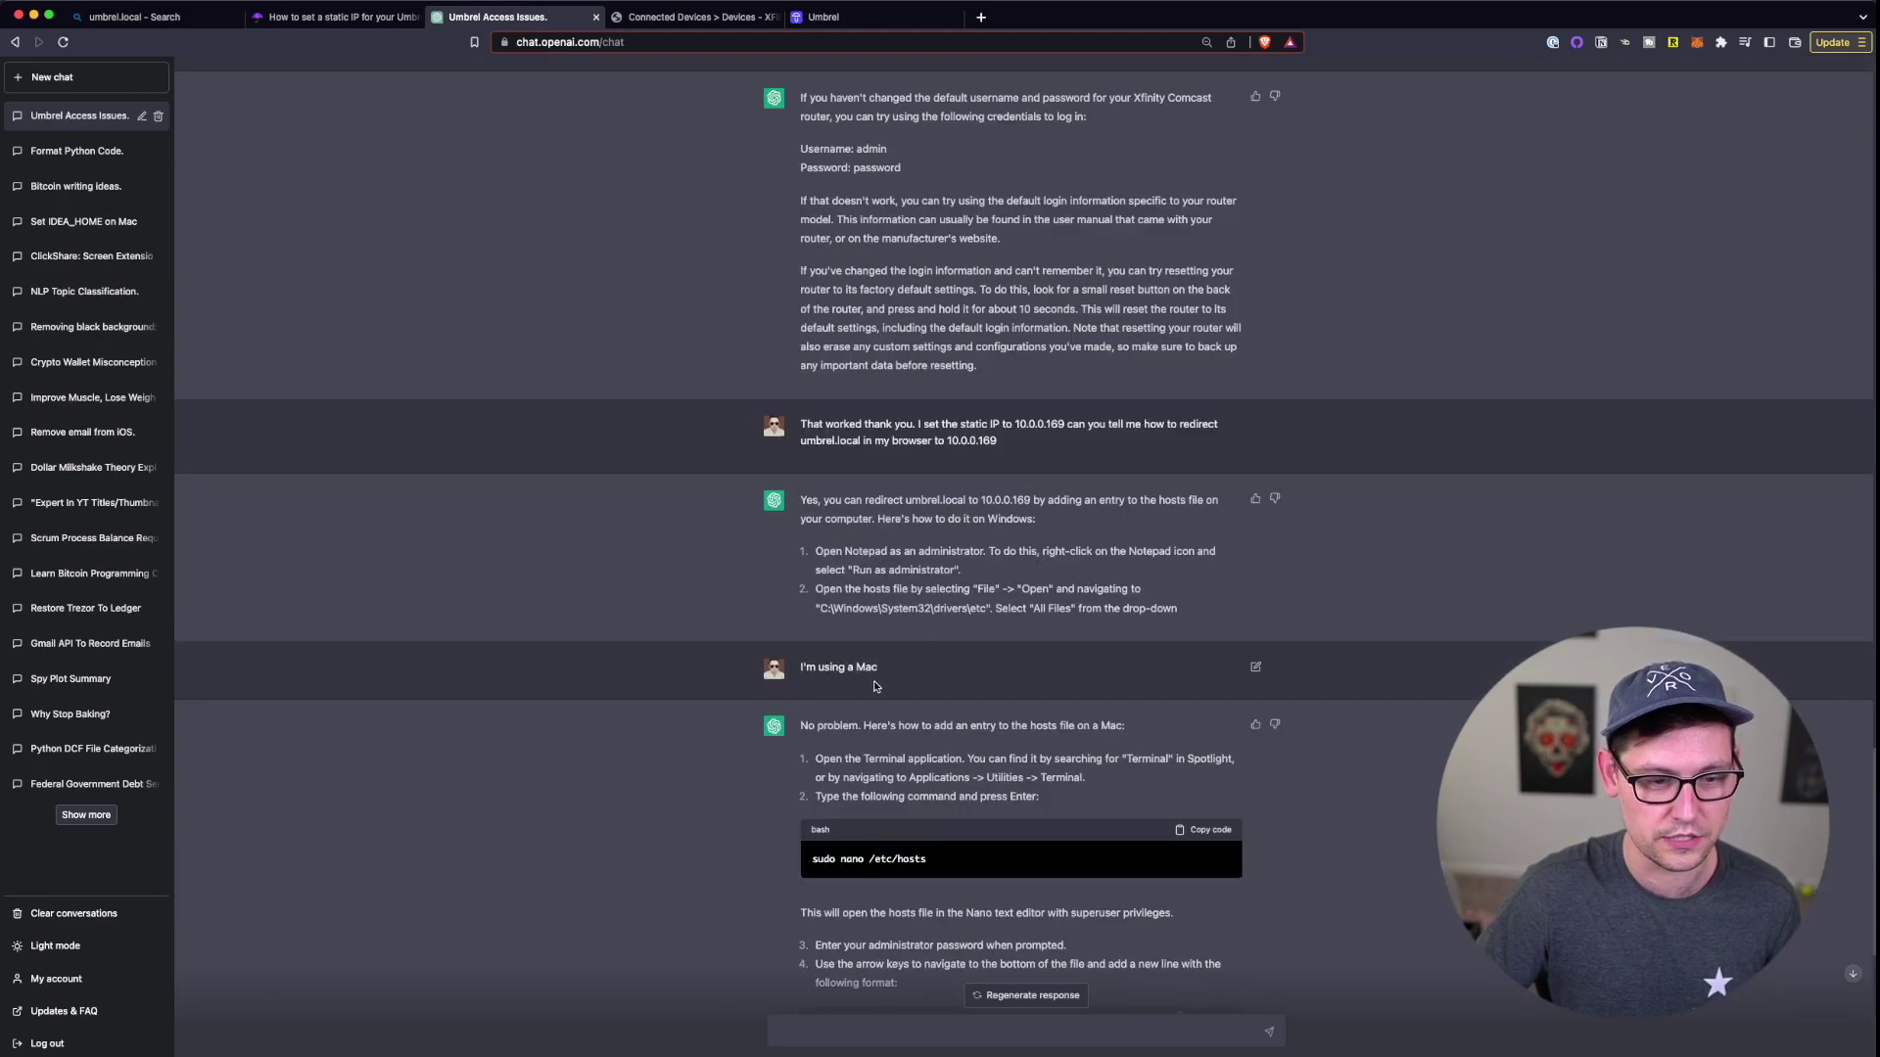
{"action": "left_click_drag", "start_coordinate": [878, 671], "coordinate": [770, 667]}
{"action": "left_click_drag", "start_coordinate": [916, 424], "coordinate": [800, 424]}
{"action": "mouse_move", "coordinate": [1065, 419]}
{"action": "left_mouse_down"}
{"action": "mouse_move", "coordinate": [800, 424]}
{"action": "mouse_move", "coordinate": [1084, 424]}
{"action": "left_mouse_up"}
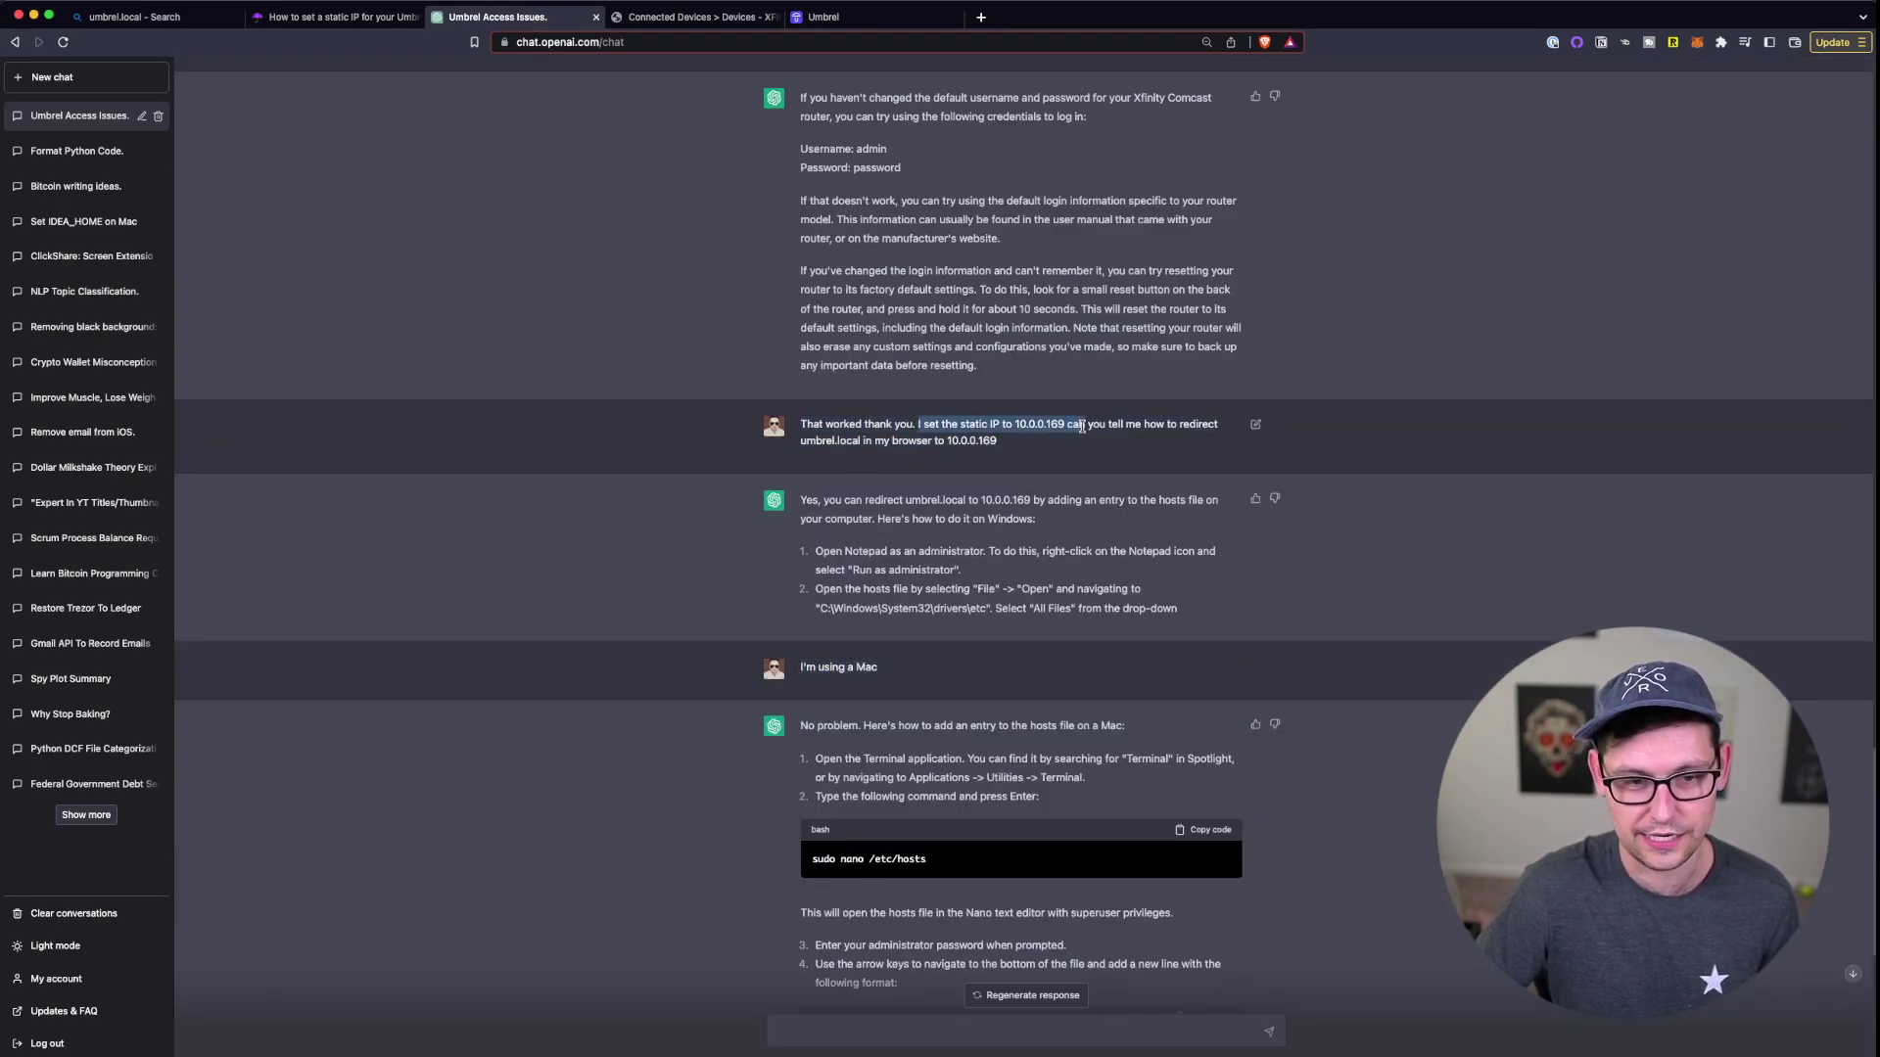
{"action": "left_click", "coordinate": [1082, 427]}
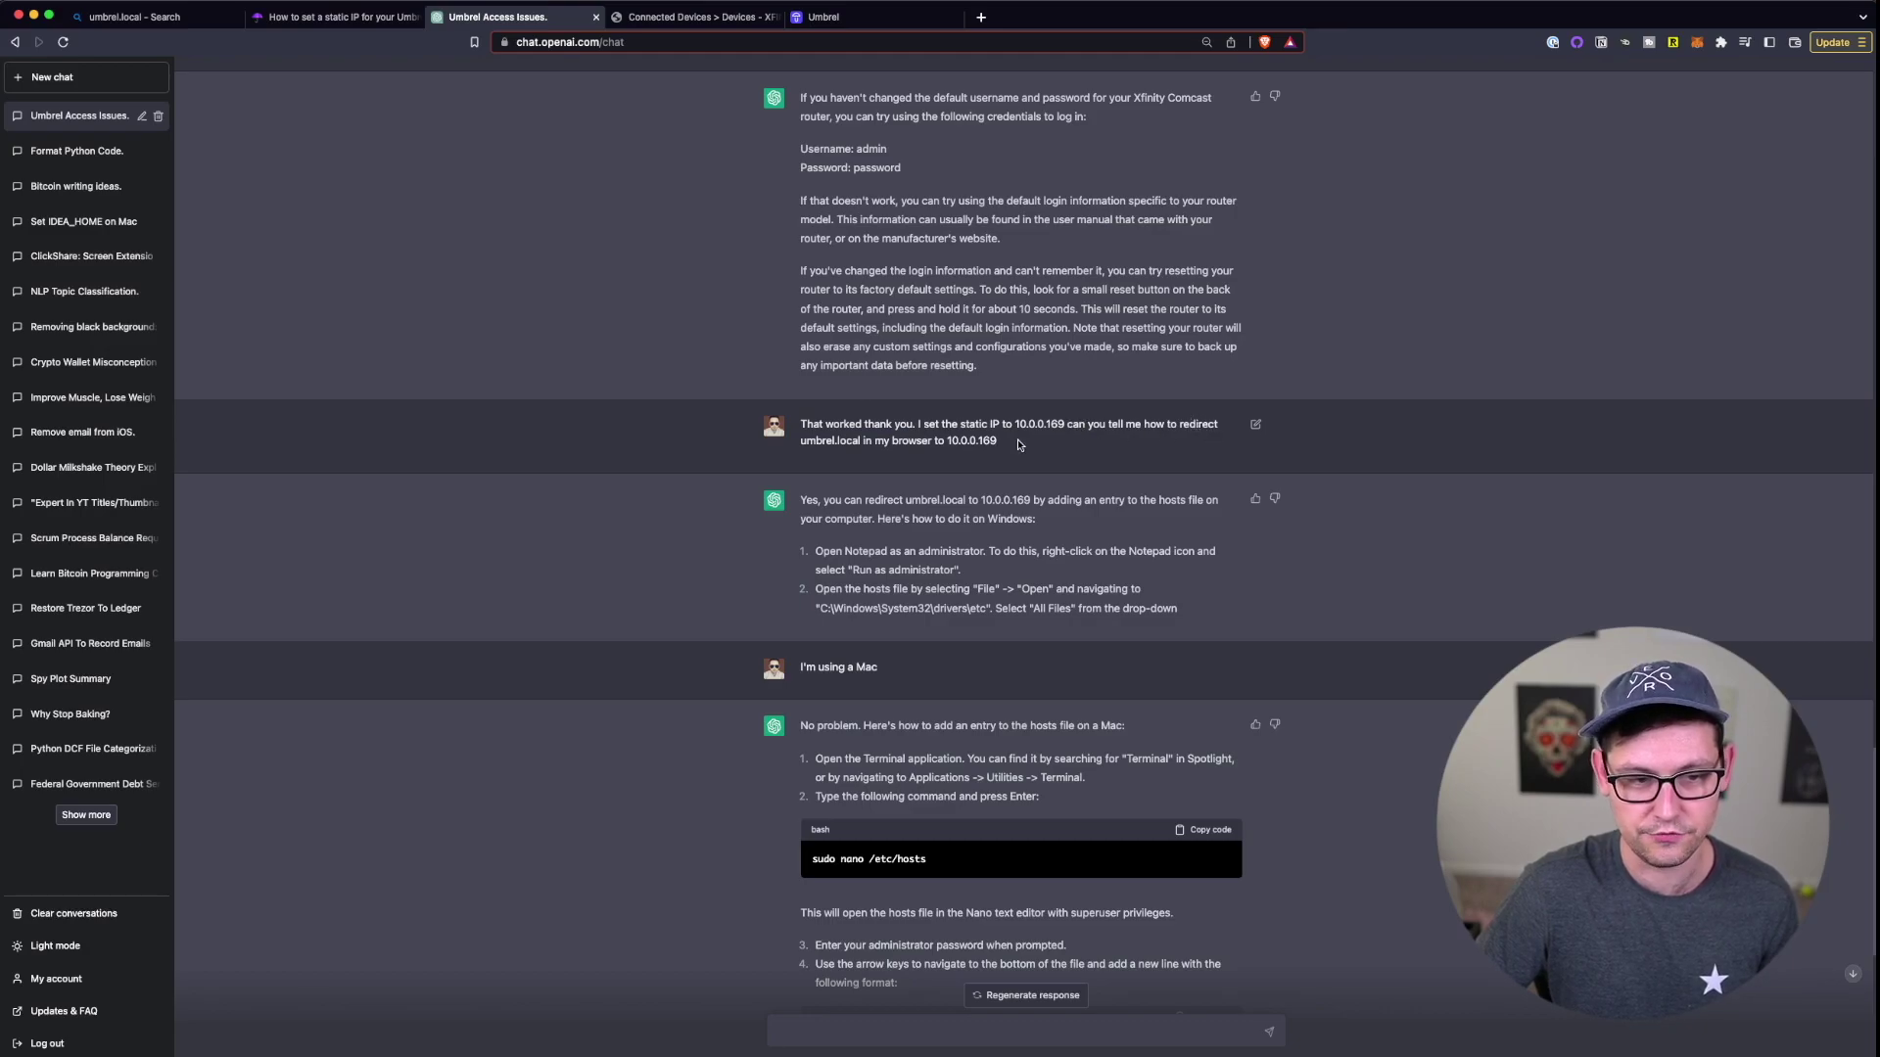
{"action": "left_click_drag", "start_coordinate": [811, 436], "coordinate": [958, 441]}
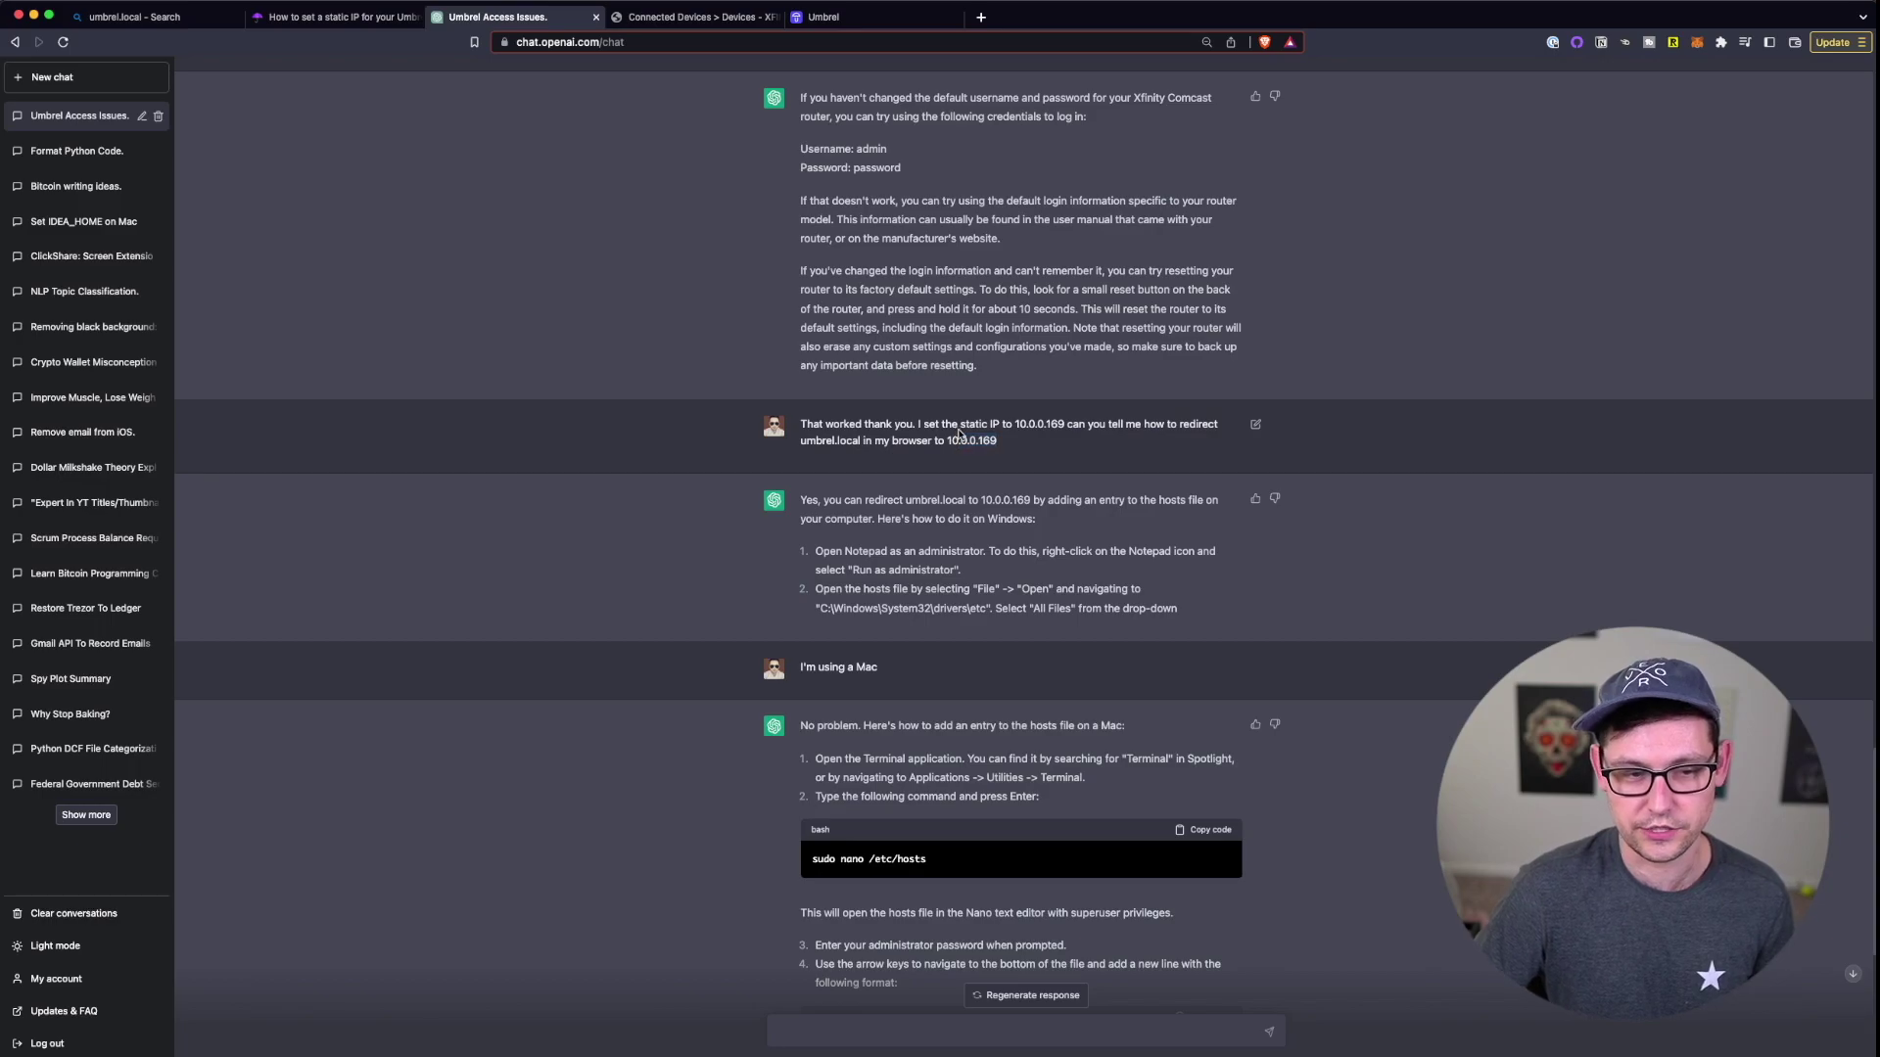
{"action": "scroll", "coordinate": [935, 352], "scroll_direction": "down", "scroll_amount": 5}
{"action": "scroll", "coordinate": [907, 253], "scroll_direction": "up", "scroll_amount": 1}
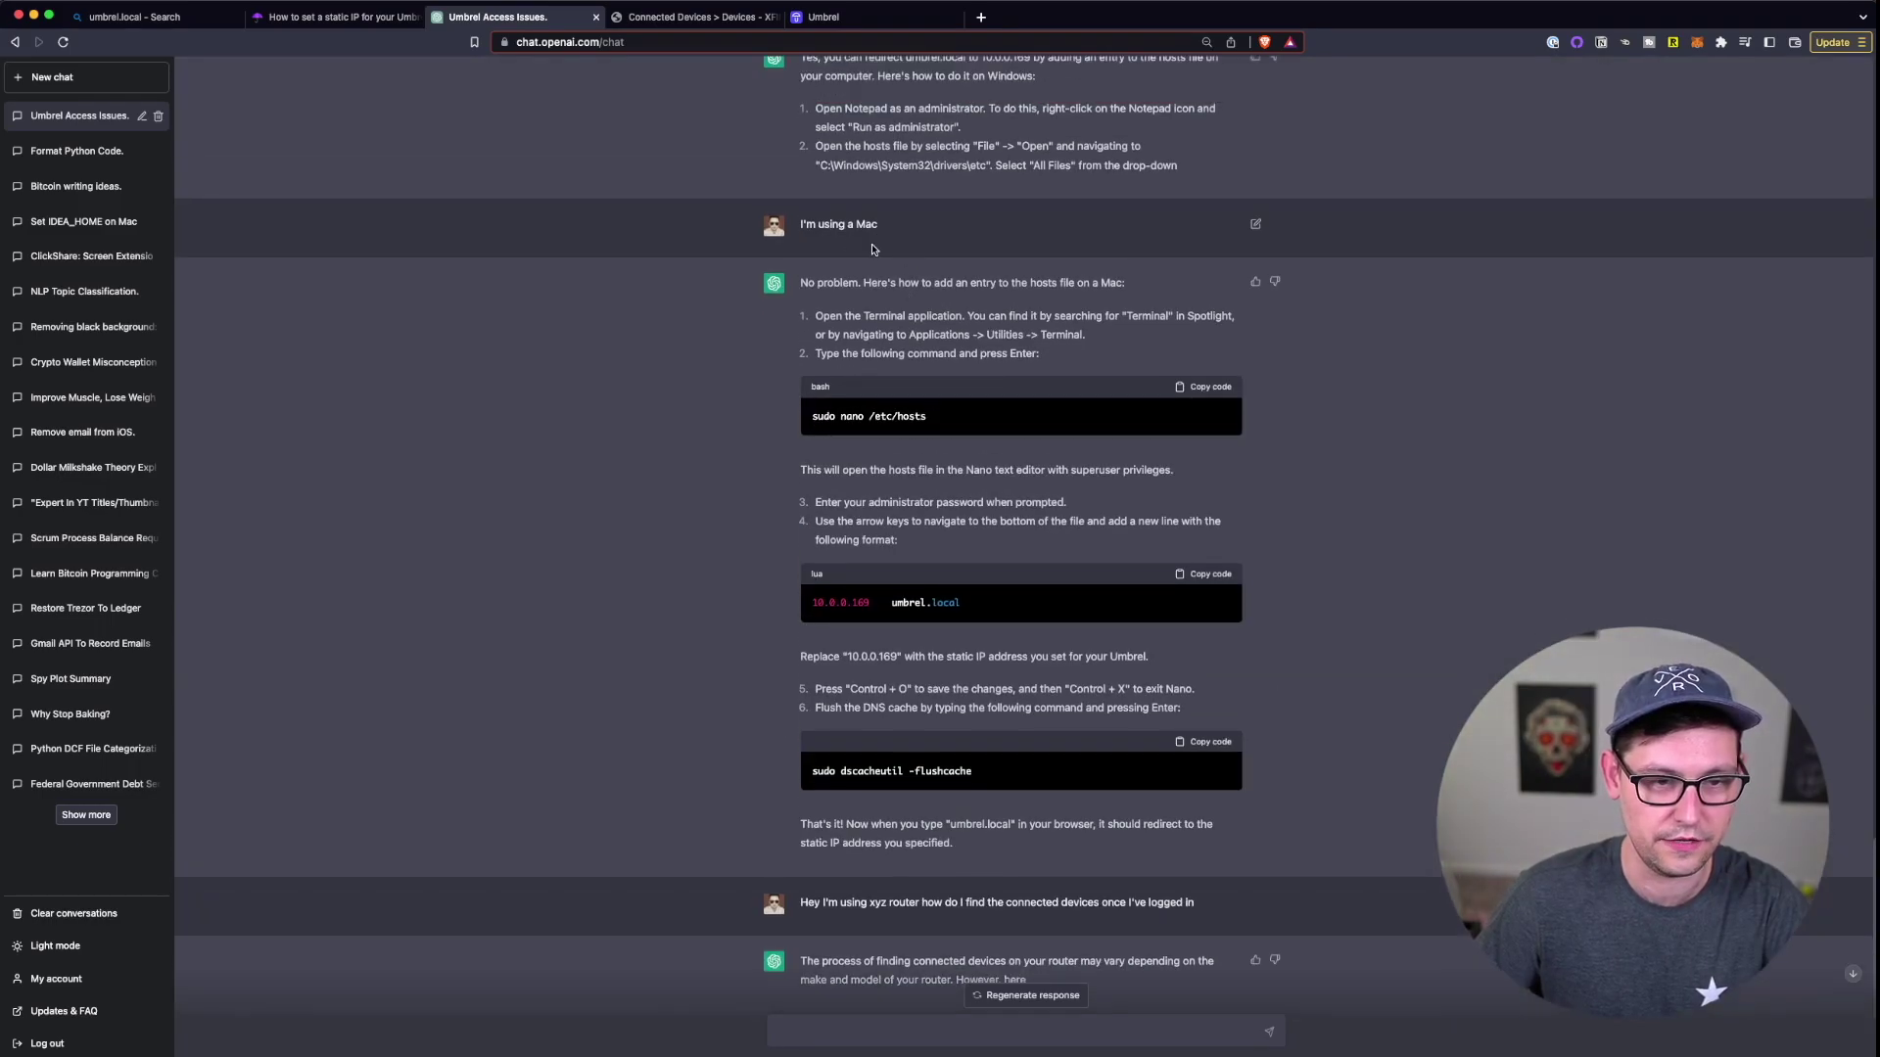
{"action": "key", "text": "super+space"}
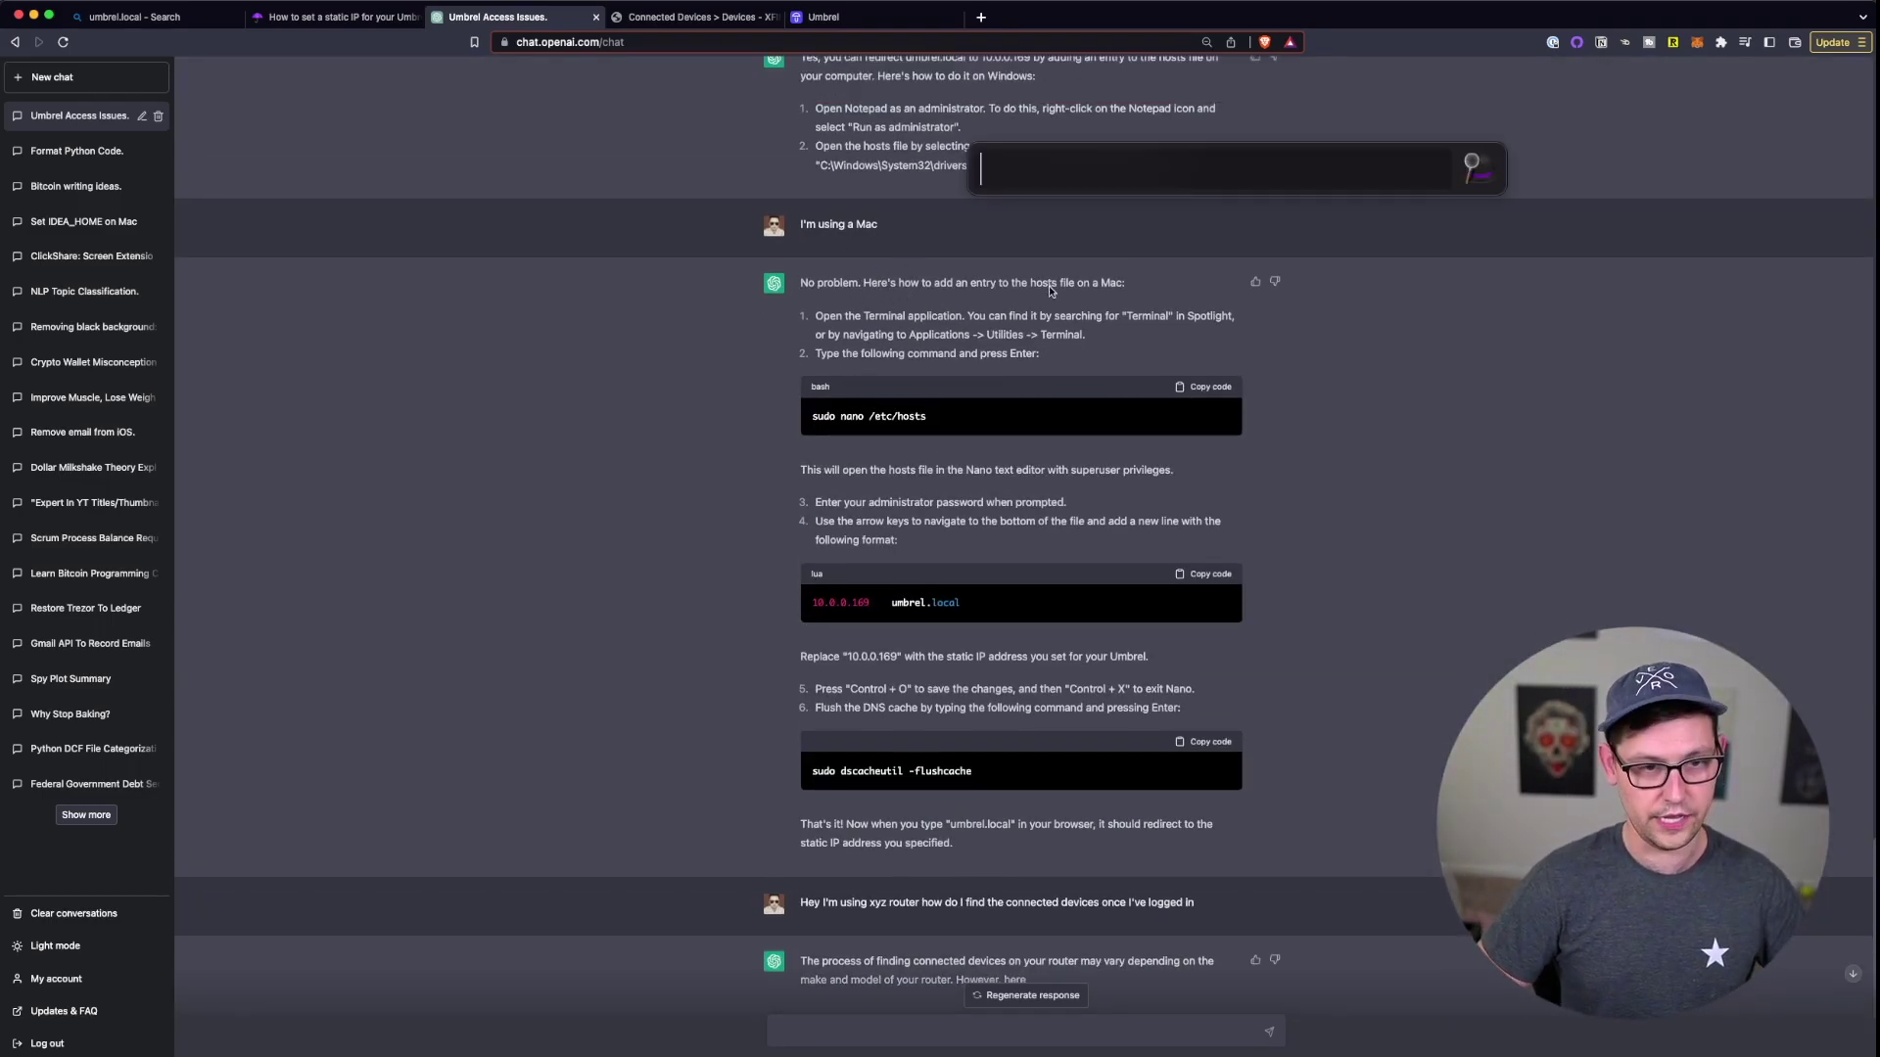
- Launch Terminal and open /etc/hosts with 'sudo nano', moving to the empty last line
{"action": "type", "text": "terminal"}
{"action": "key", "text": "Return"}
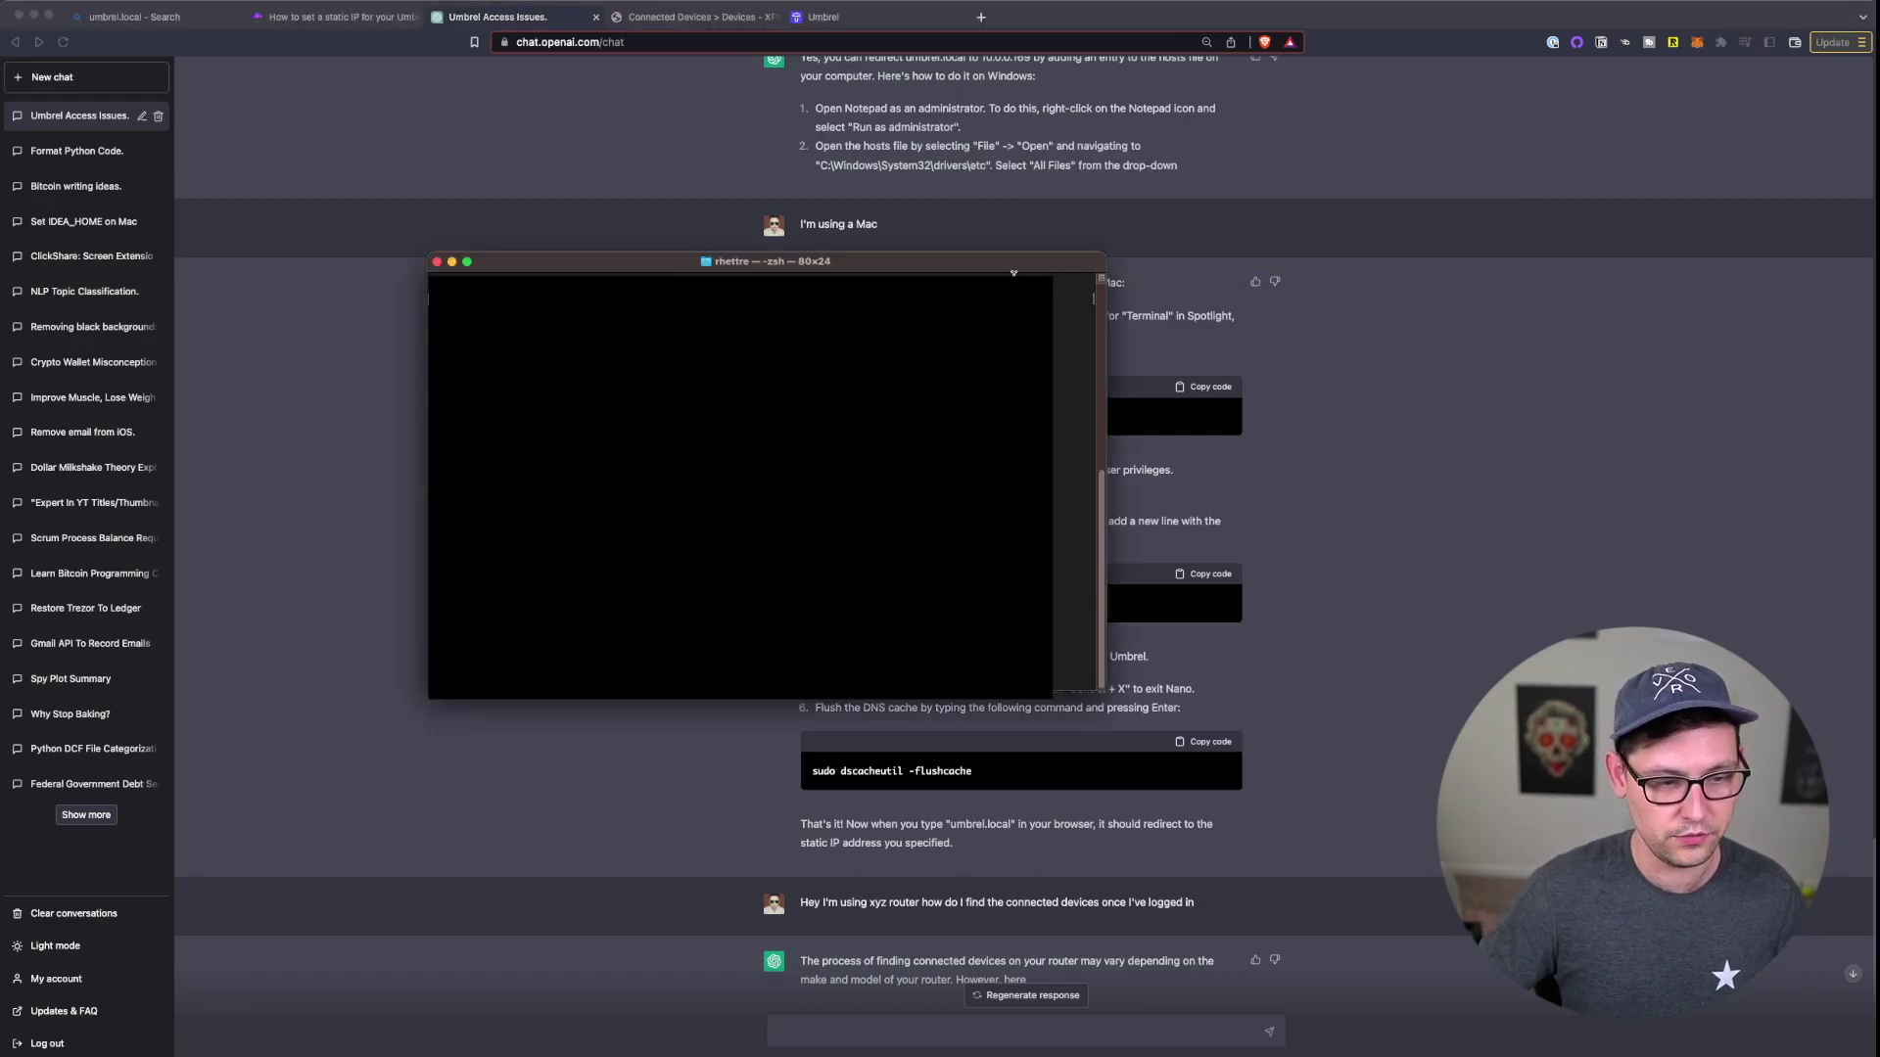
{"action": "type", "text": "sudo nano"}
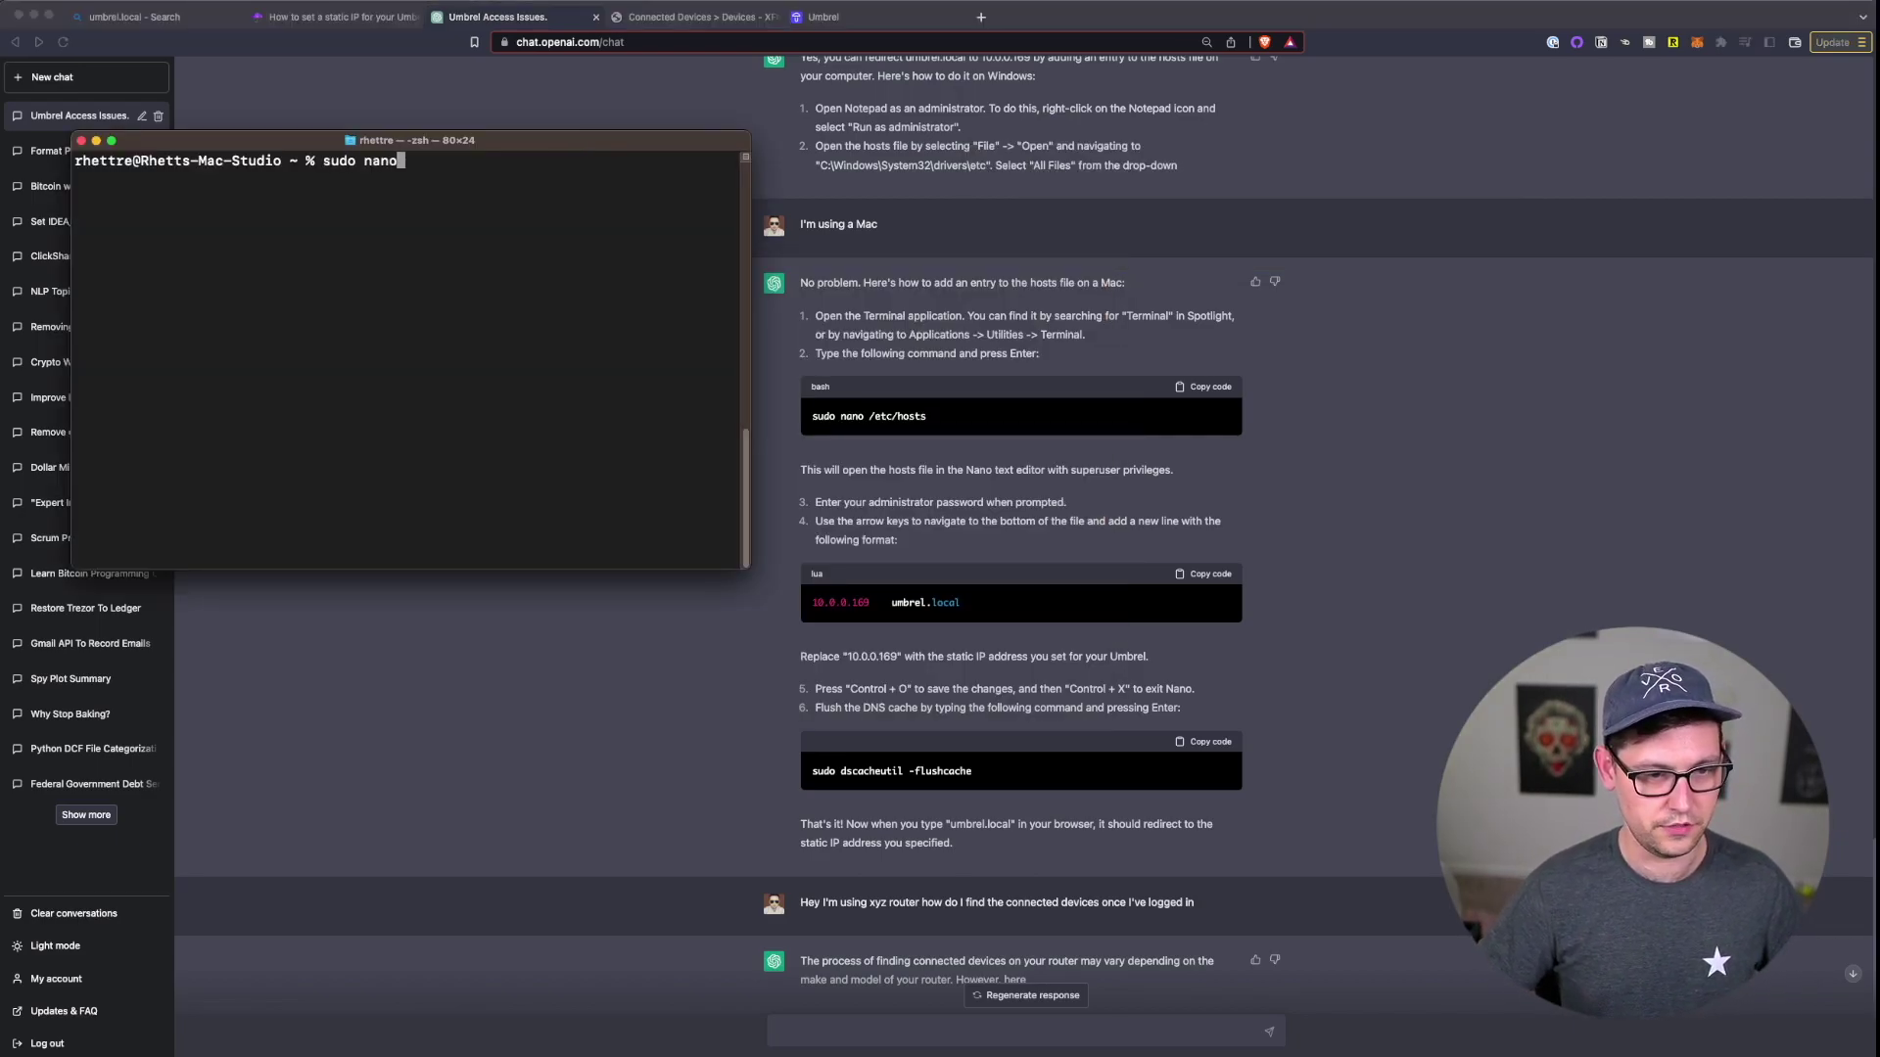
{"action": "type", "text": " /etc/hosts"}
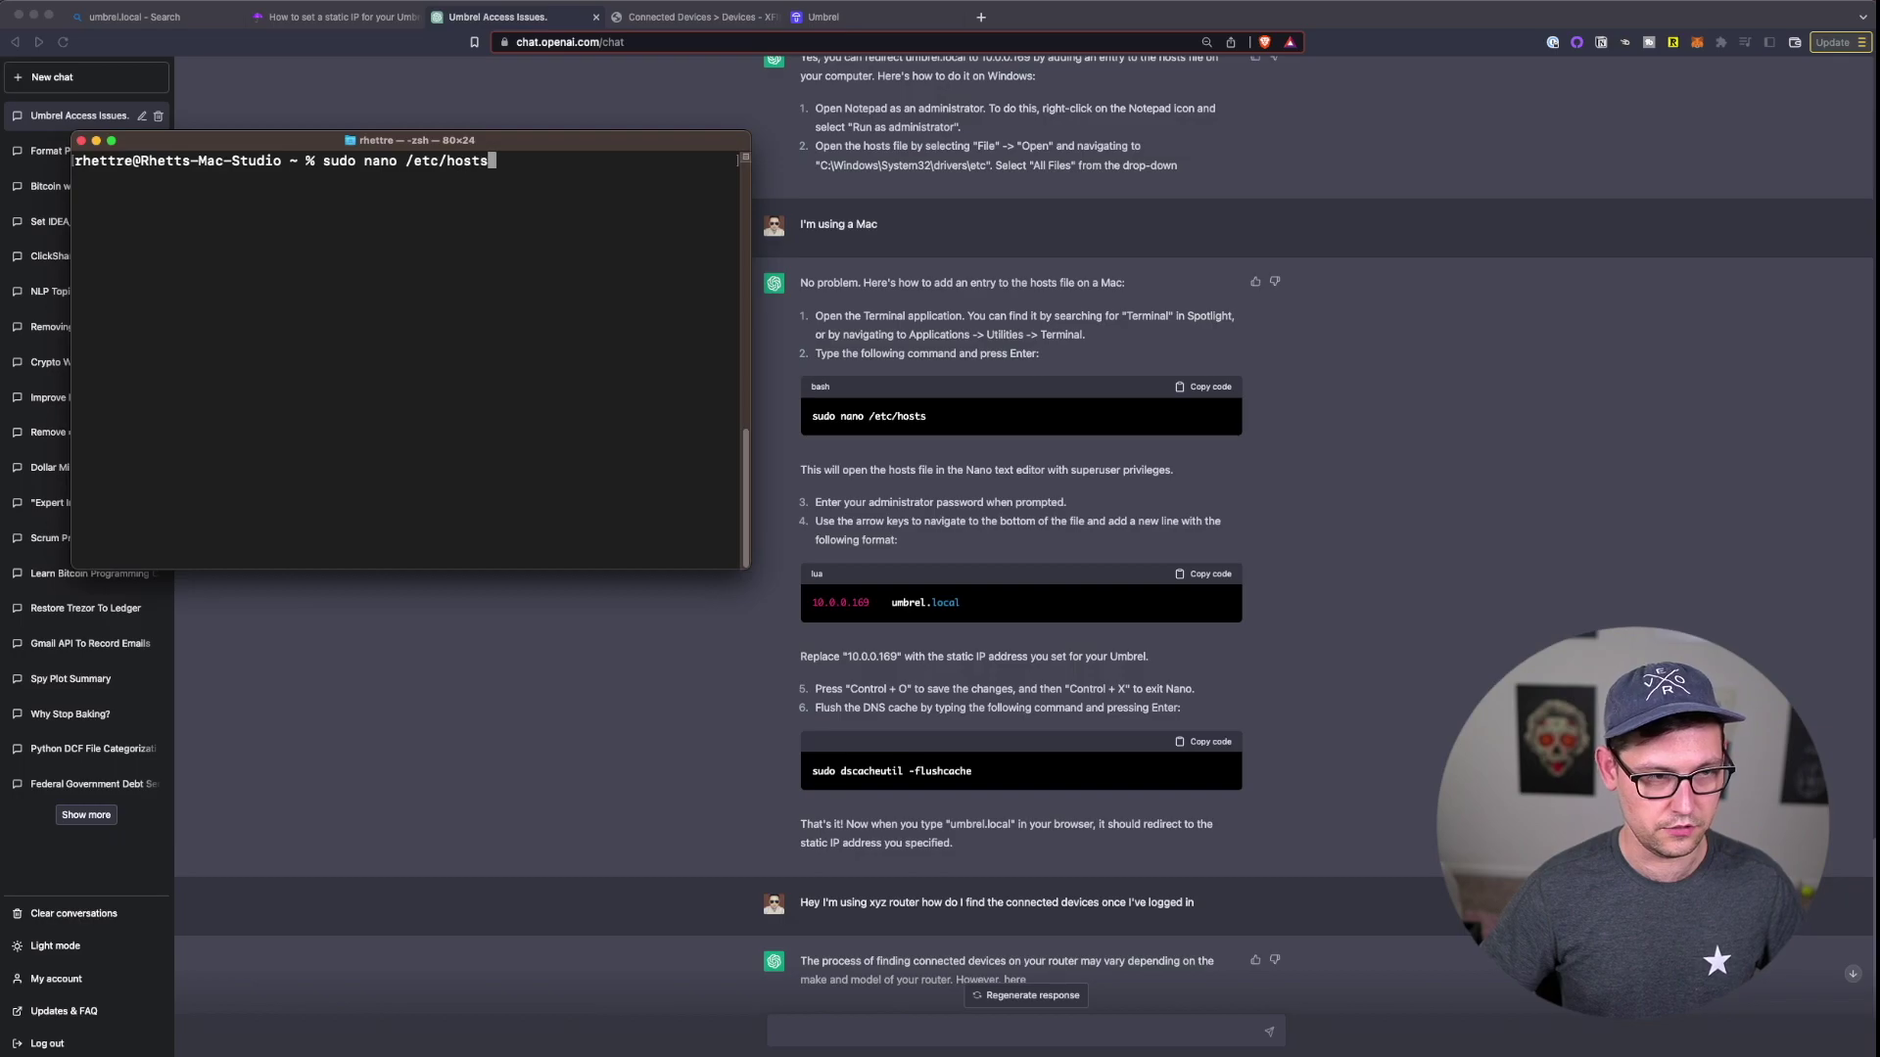
{"action": "key", "text": "Return"}
{"action": "key", "text": "Return"}
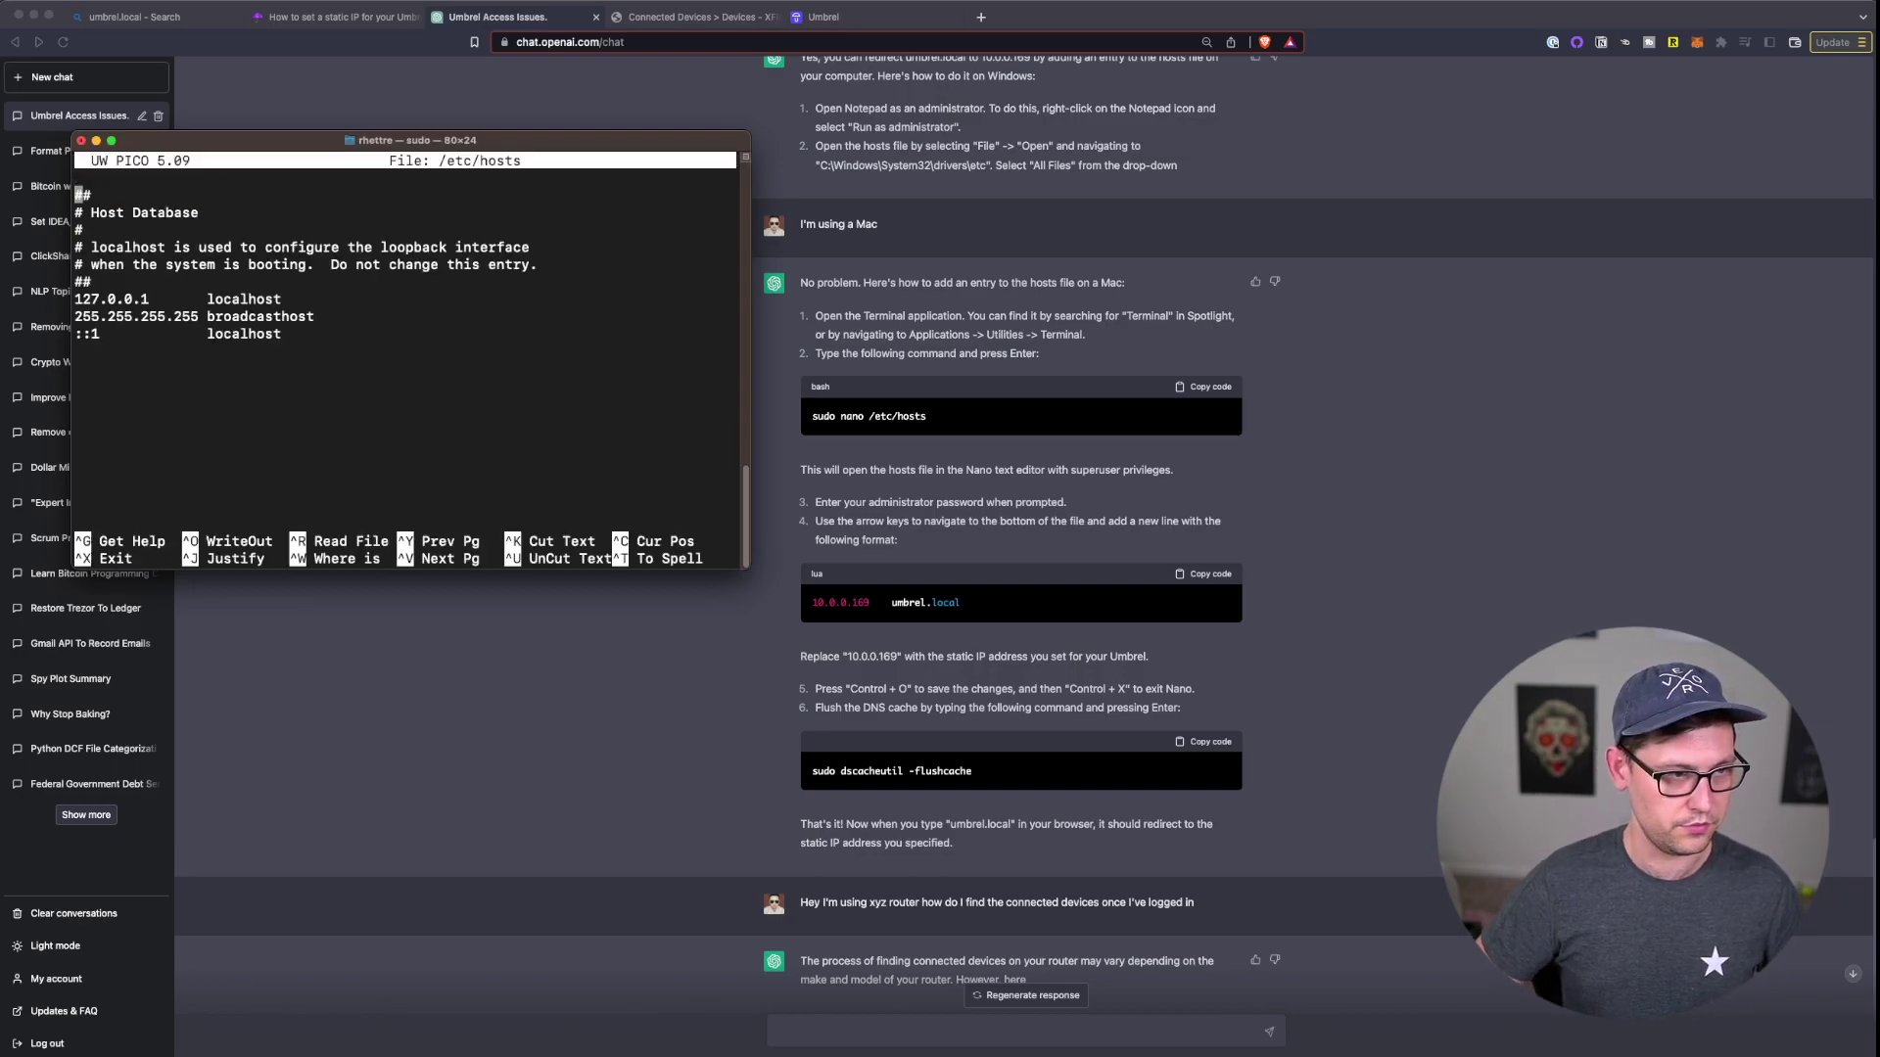
{"action": "key", "text": "Down"}
{"action": "key", "text": "Down"}
{"action": "key", "text": "Down"}
{"action": "key", "text": "Down"}
{"action": "key", "text": "Down"}
{"action": "key", "text": "Down"}
{"action": "key", "text": "Down"}
{"action": "key", "text": "Right"}
{"action": "key", "text": "Right"}
{"action": "key", "text": "Right"}
{"action": "key", "text": "Down"}
{"action": "key", "text": "Down"}
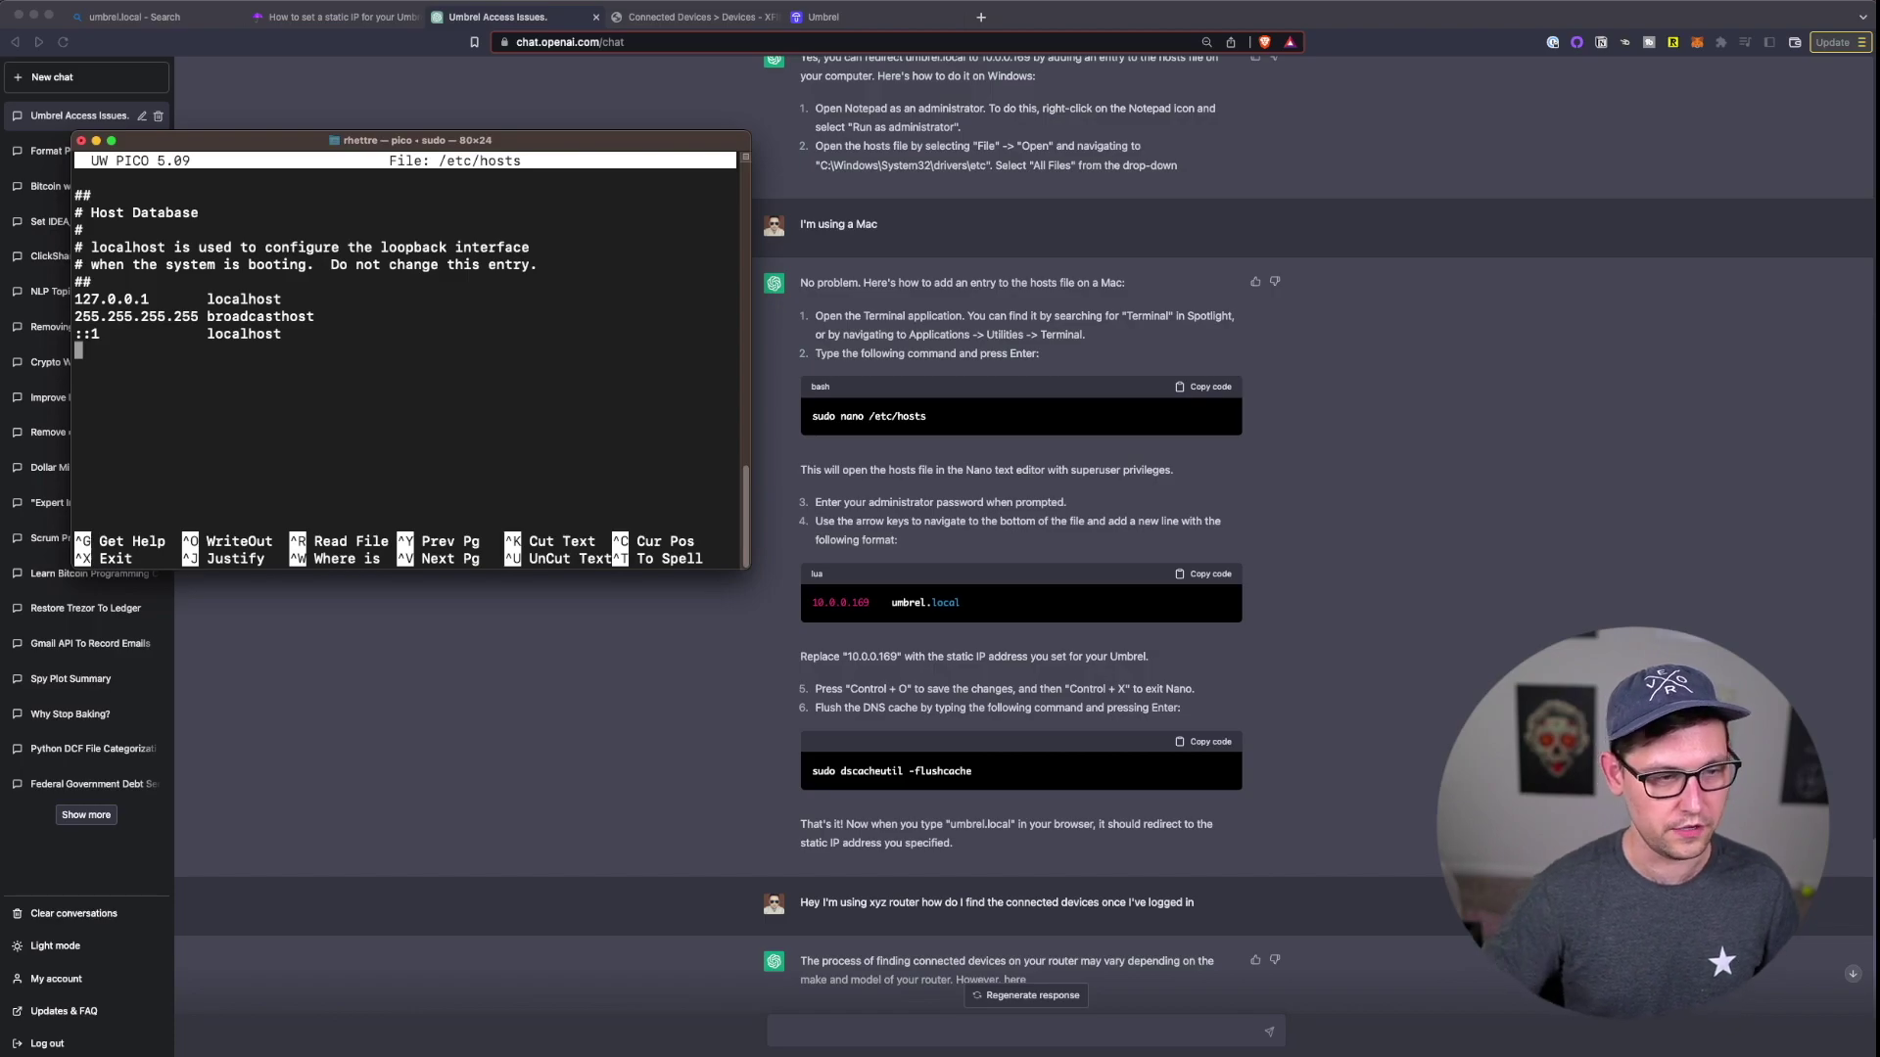
- Add the hosts entry '10.0.0.142 umbrel.local', adapting the example line from the chat
{"action": "type", "text": "10."}
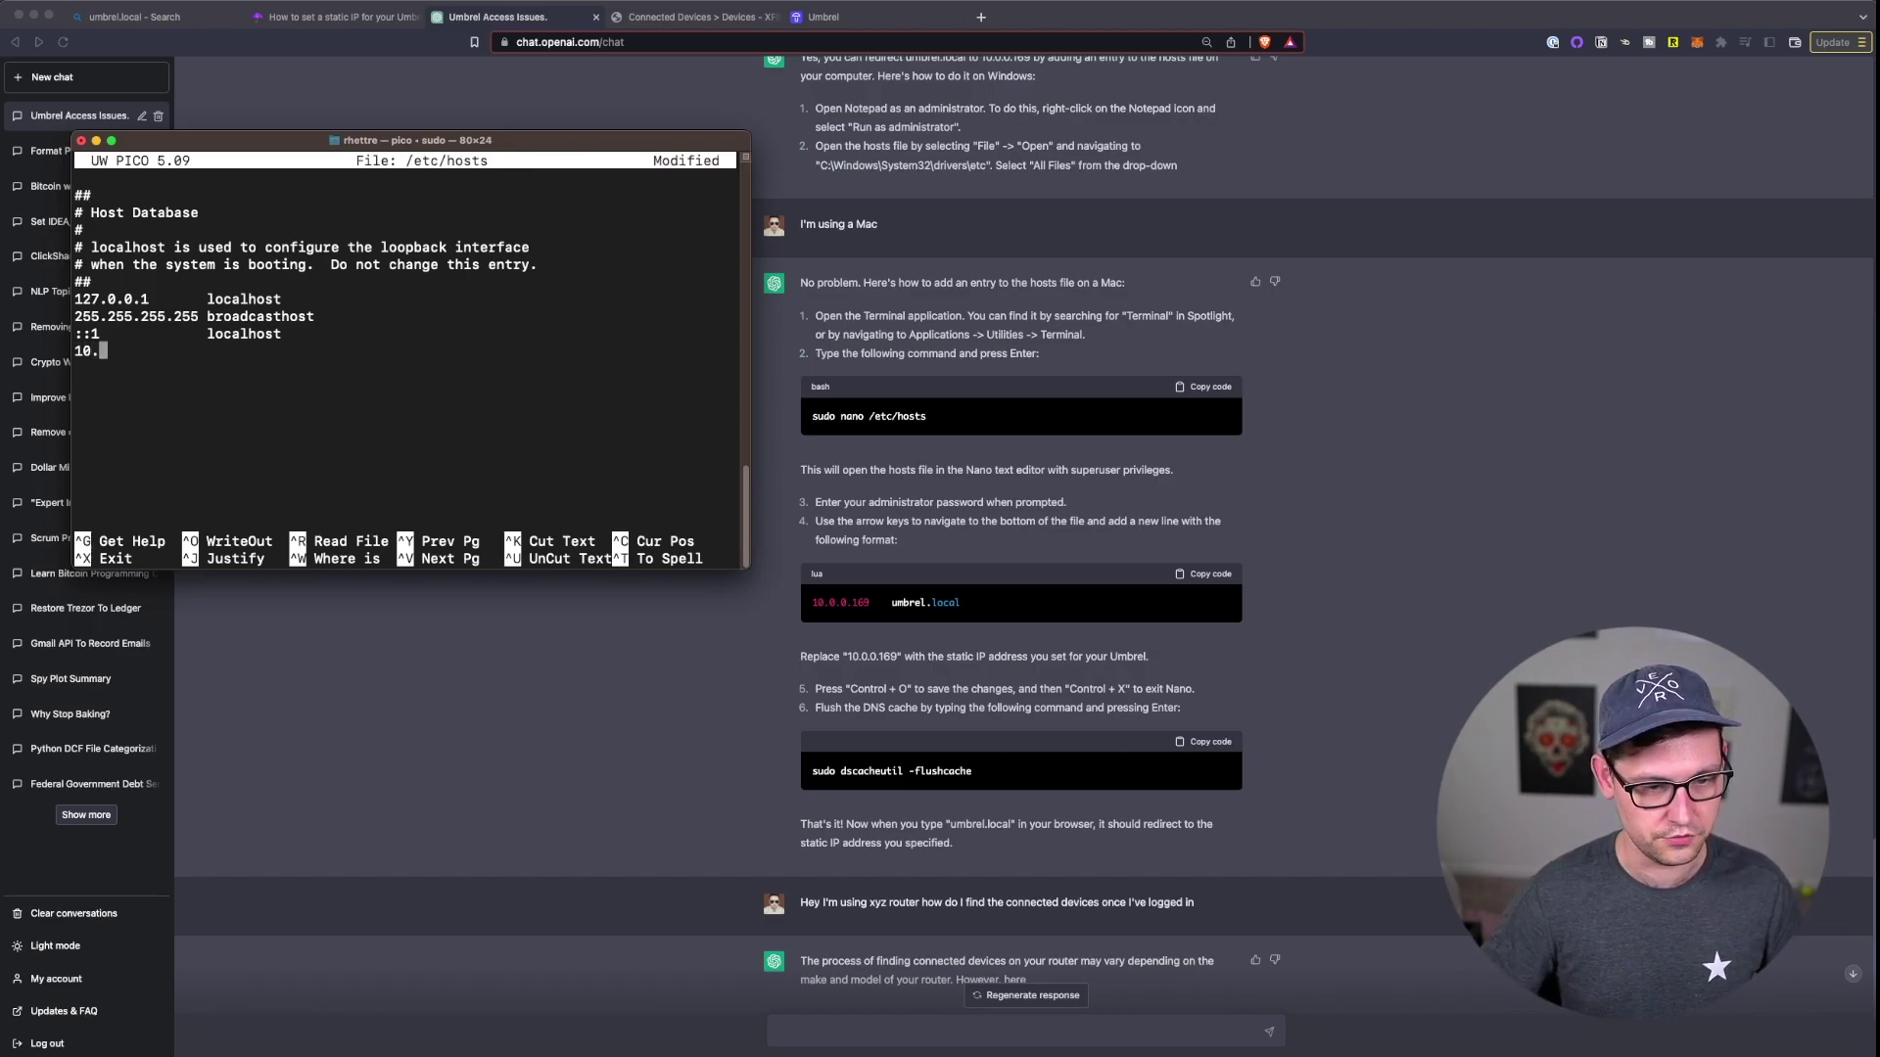
{"action": "type", "text": "0.0.142"}
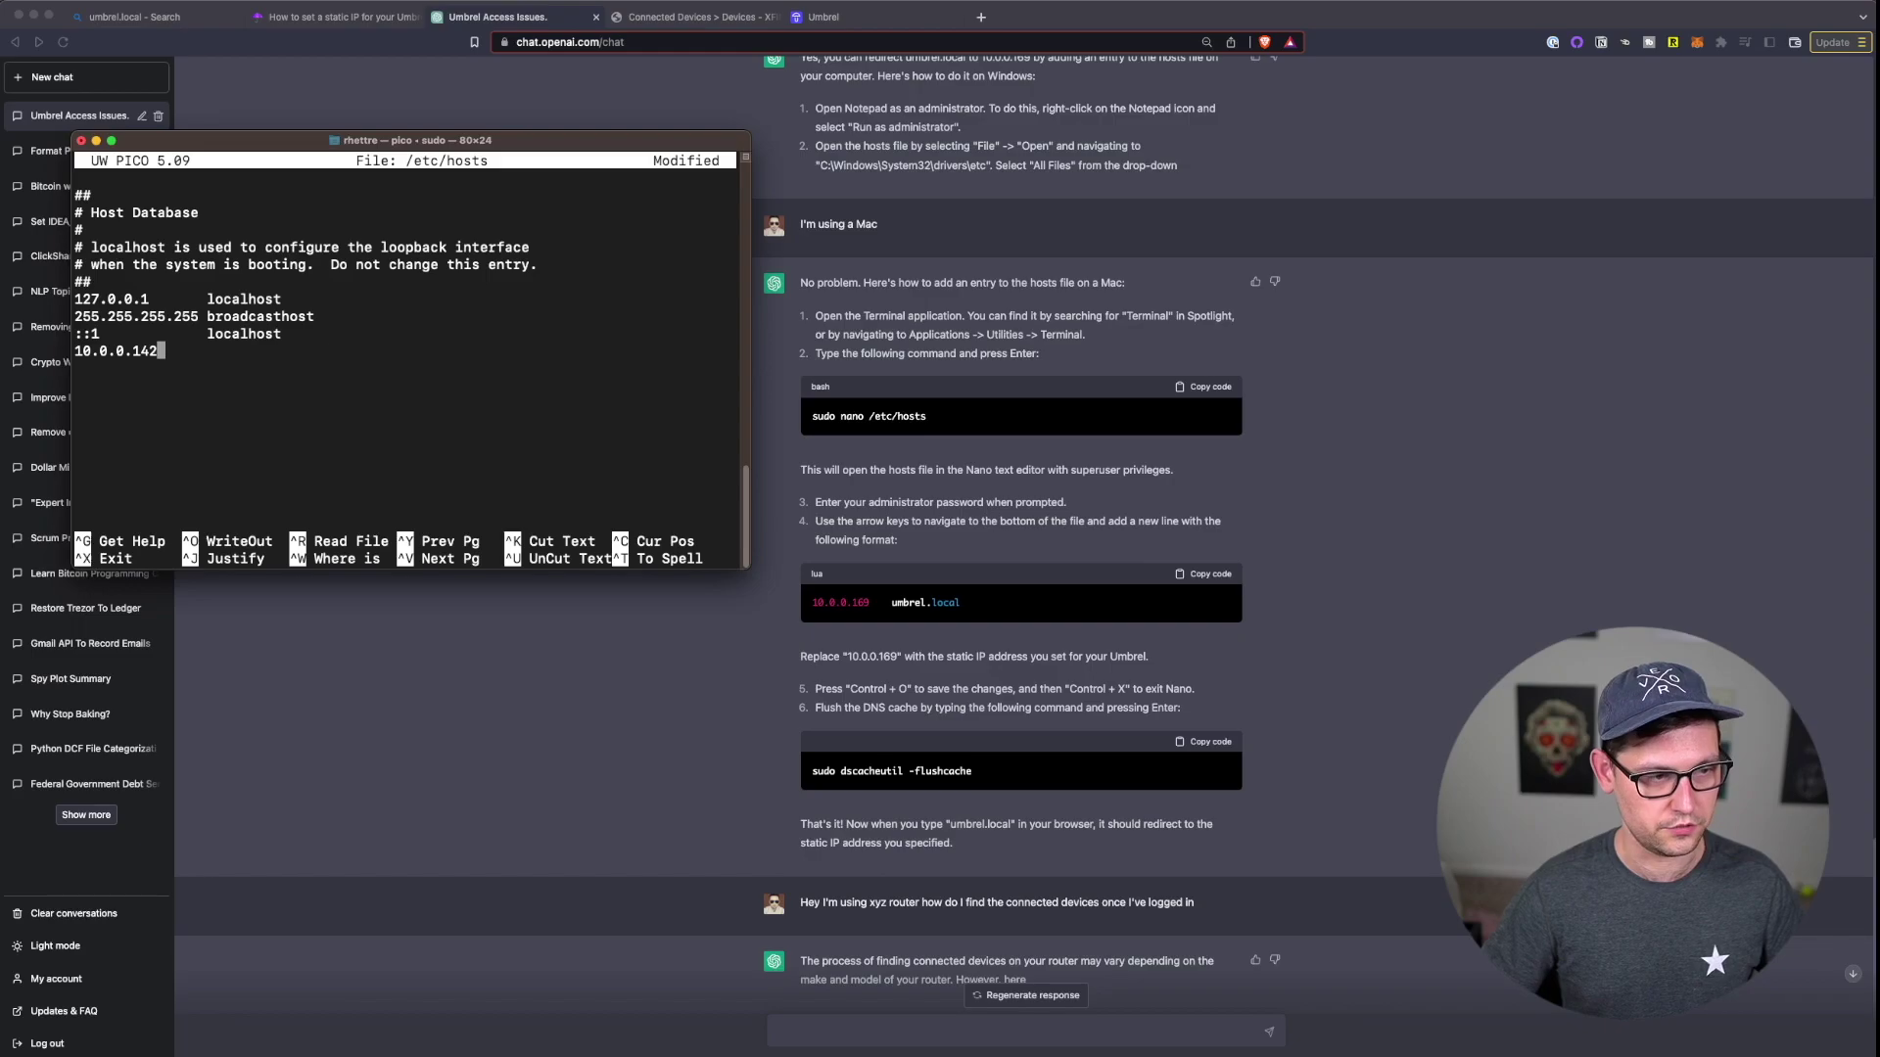
{"action": "left_click", "coordinate": [1183, 581]}
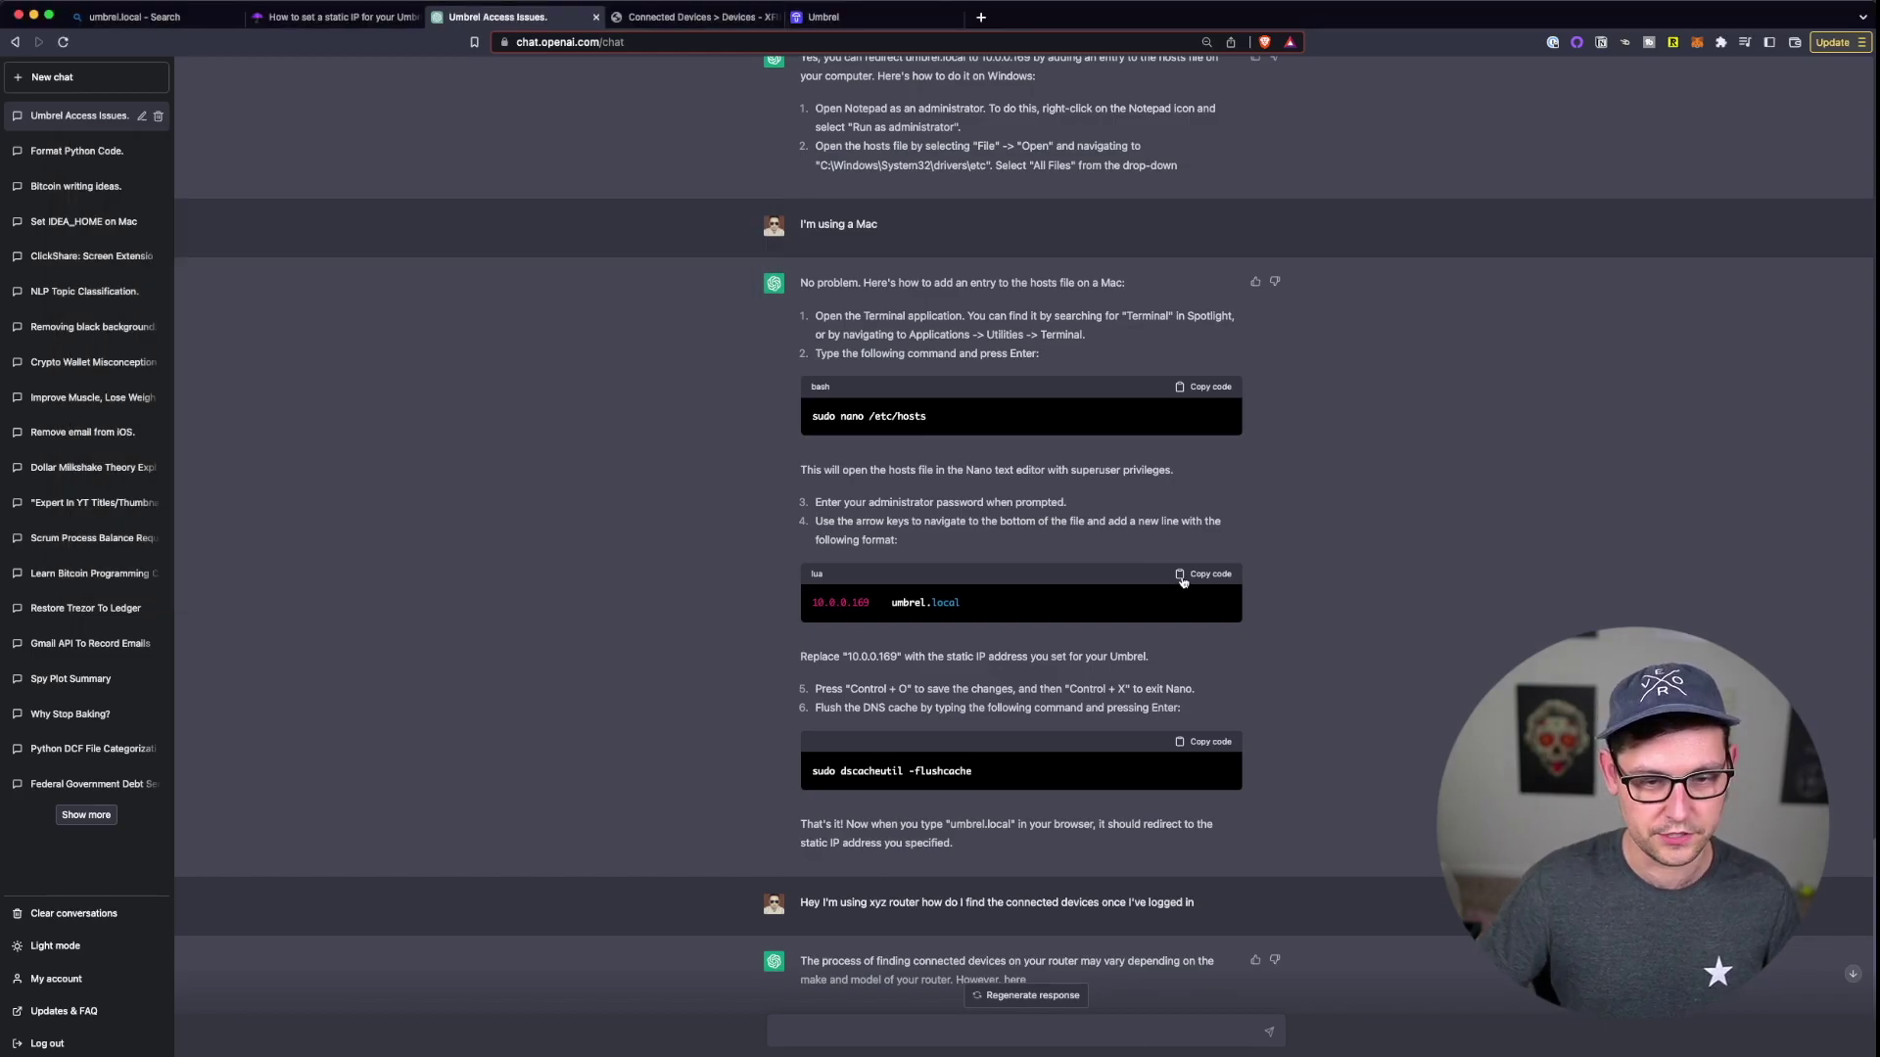
{"action": "left_click", "coordinate": [1182, 581]}
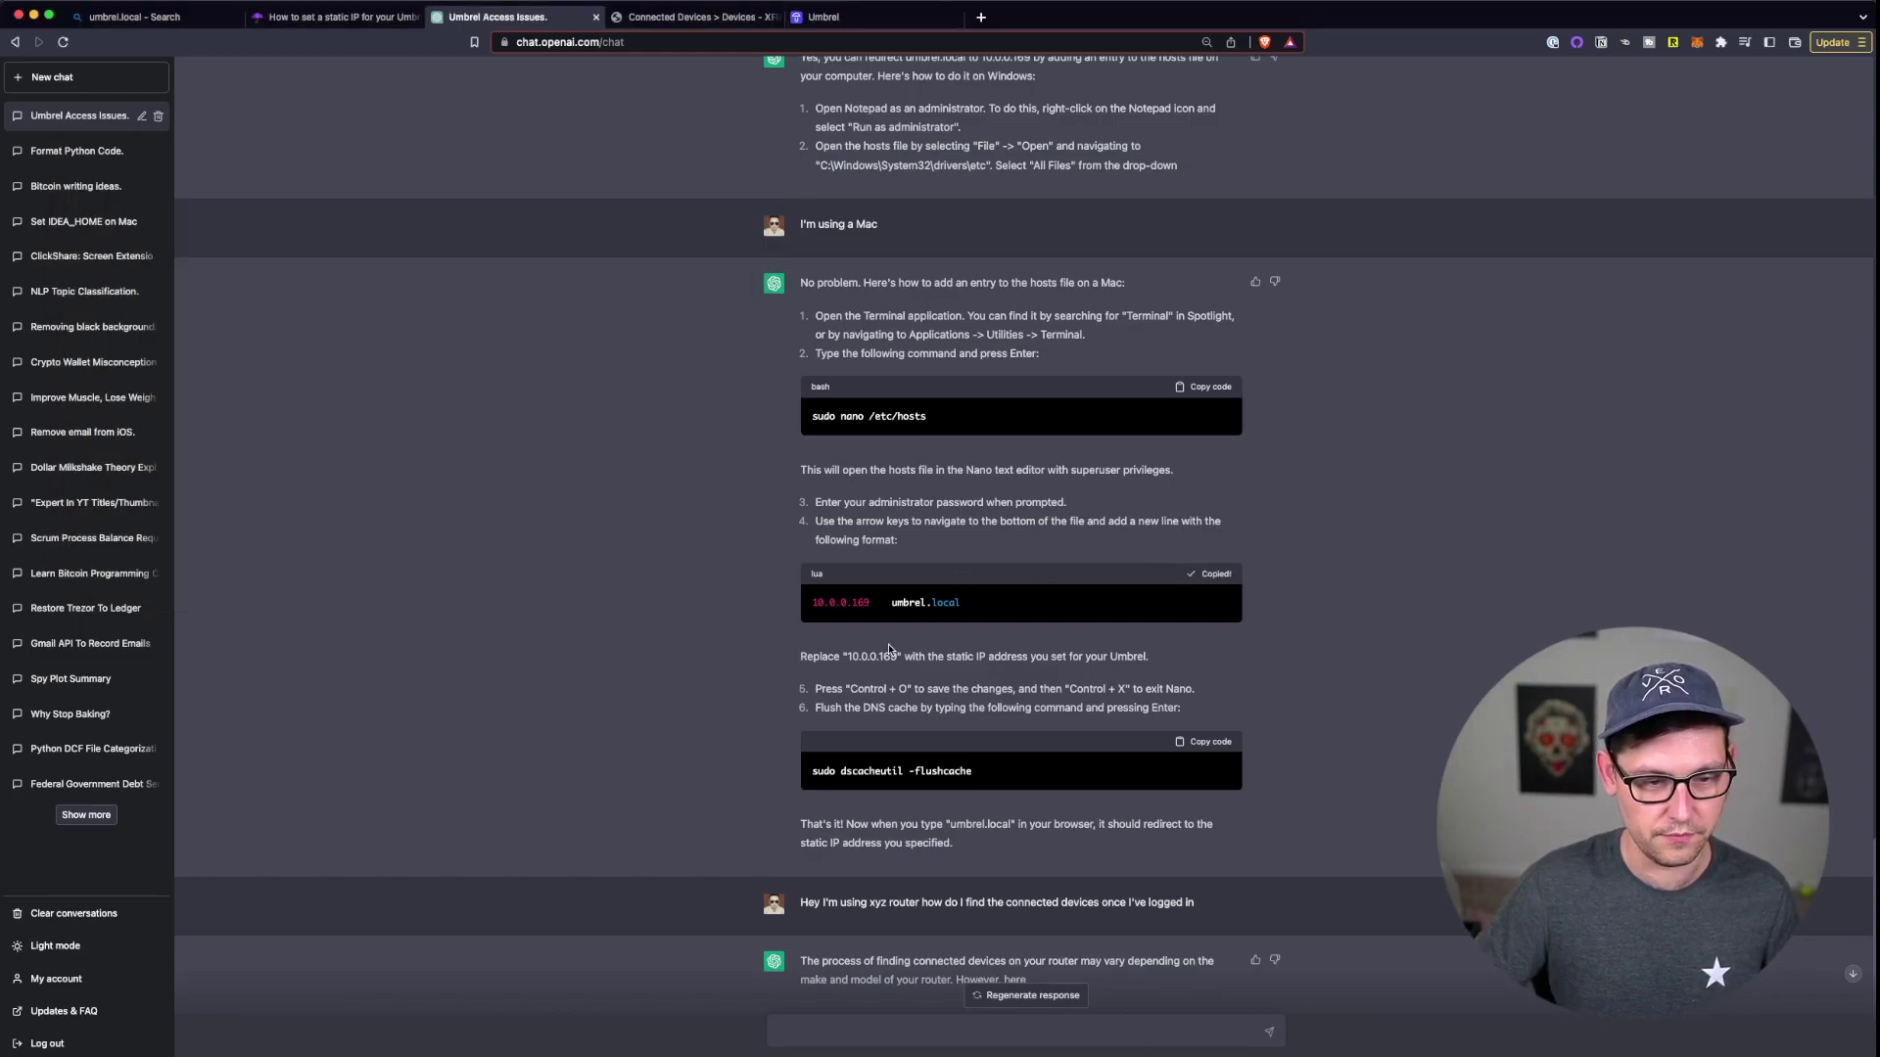
{"action": "key", "text": "ctrl+Up"}
{"action": "left_click", "coordinate": [704, 196]}
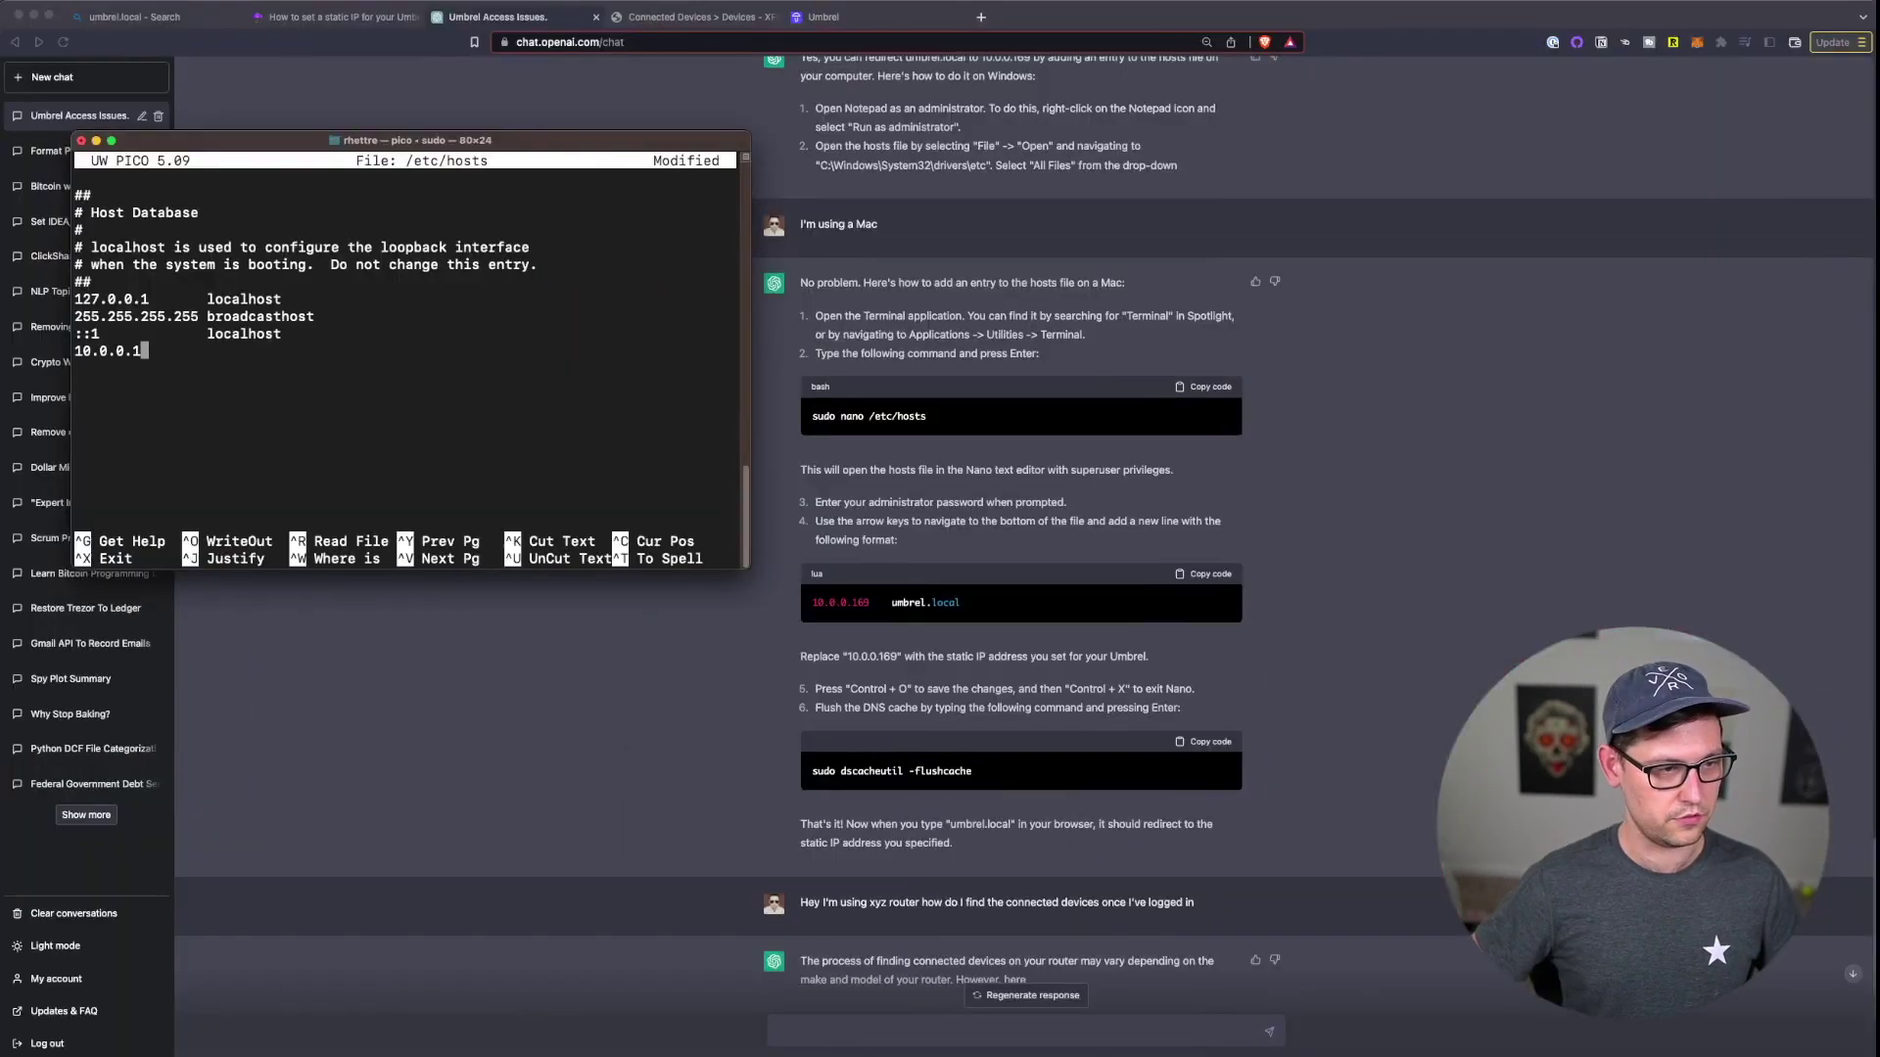
{"action": "key", "text": "BackSpace"}
{"action": "key", "text": "BackSpace"}
{"action": "key", "text": "BackSpace"}
{"action": "key", "text": "BackSpace"}
{"action": "key", "text": "BackSpace"}
{"action": "key", "text": "BackSpace"}
{"action": "key", "text": "BackSpace"}
{"action": "key", "text": "BackSpace"}
{"action": "key", "text": "super+v"}
{"action": "key", "text": "Left"}
{"action": "key", "text": "Left"}
{"action": "key", "text": "Left"}
{"action": "key", "text": "Left"}
{"action": "key", "text": "Left"}
{"action": "key", "text": "Left"}
{"action": "key", "text": "Left"}
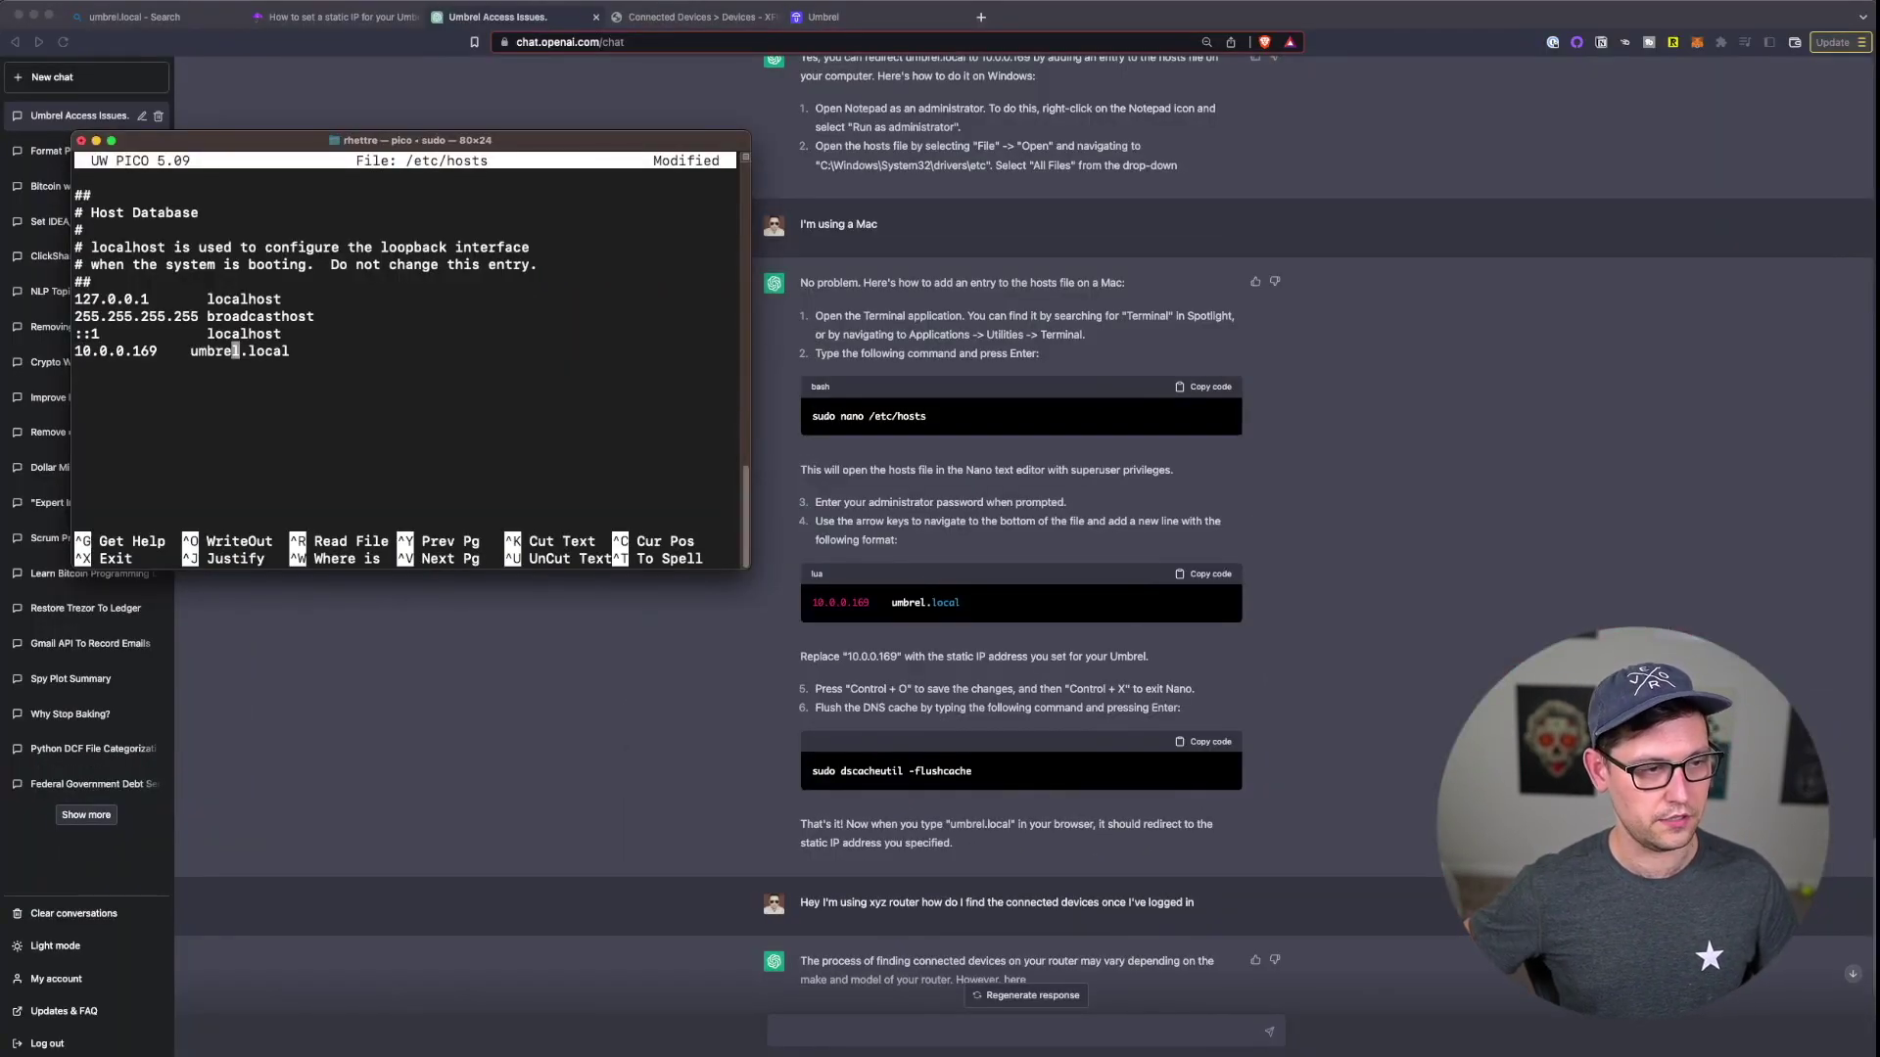
{"action": "key", "text": "Left"}
{"action": "key", "text": "Left"}
{"action": "key", "text": "Left"}
{"action": "key", "text": "Left"}
{"action": "key", "text": "Left"}
{"action": "key", "text": "Left"}
{"action": "key", "text": "Left"}
{"action": "key", "text": "Left"}
{"action": "key", "text": "Left"}
{"action": "key", "text": "BackSpace"}
{"action": "key", "text": "BackSpace"}
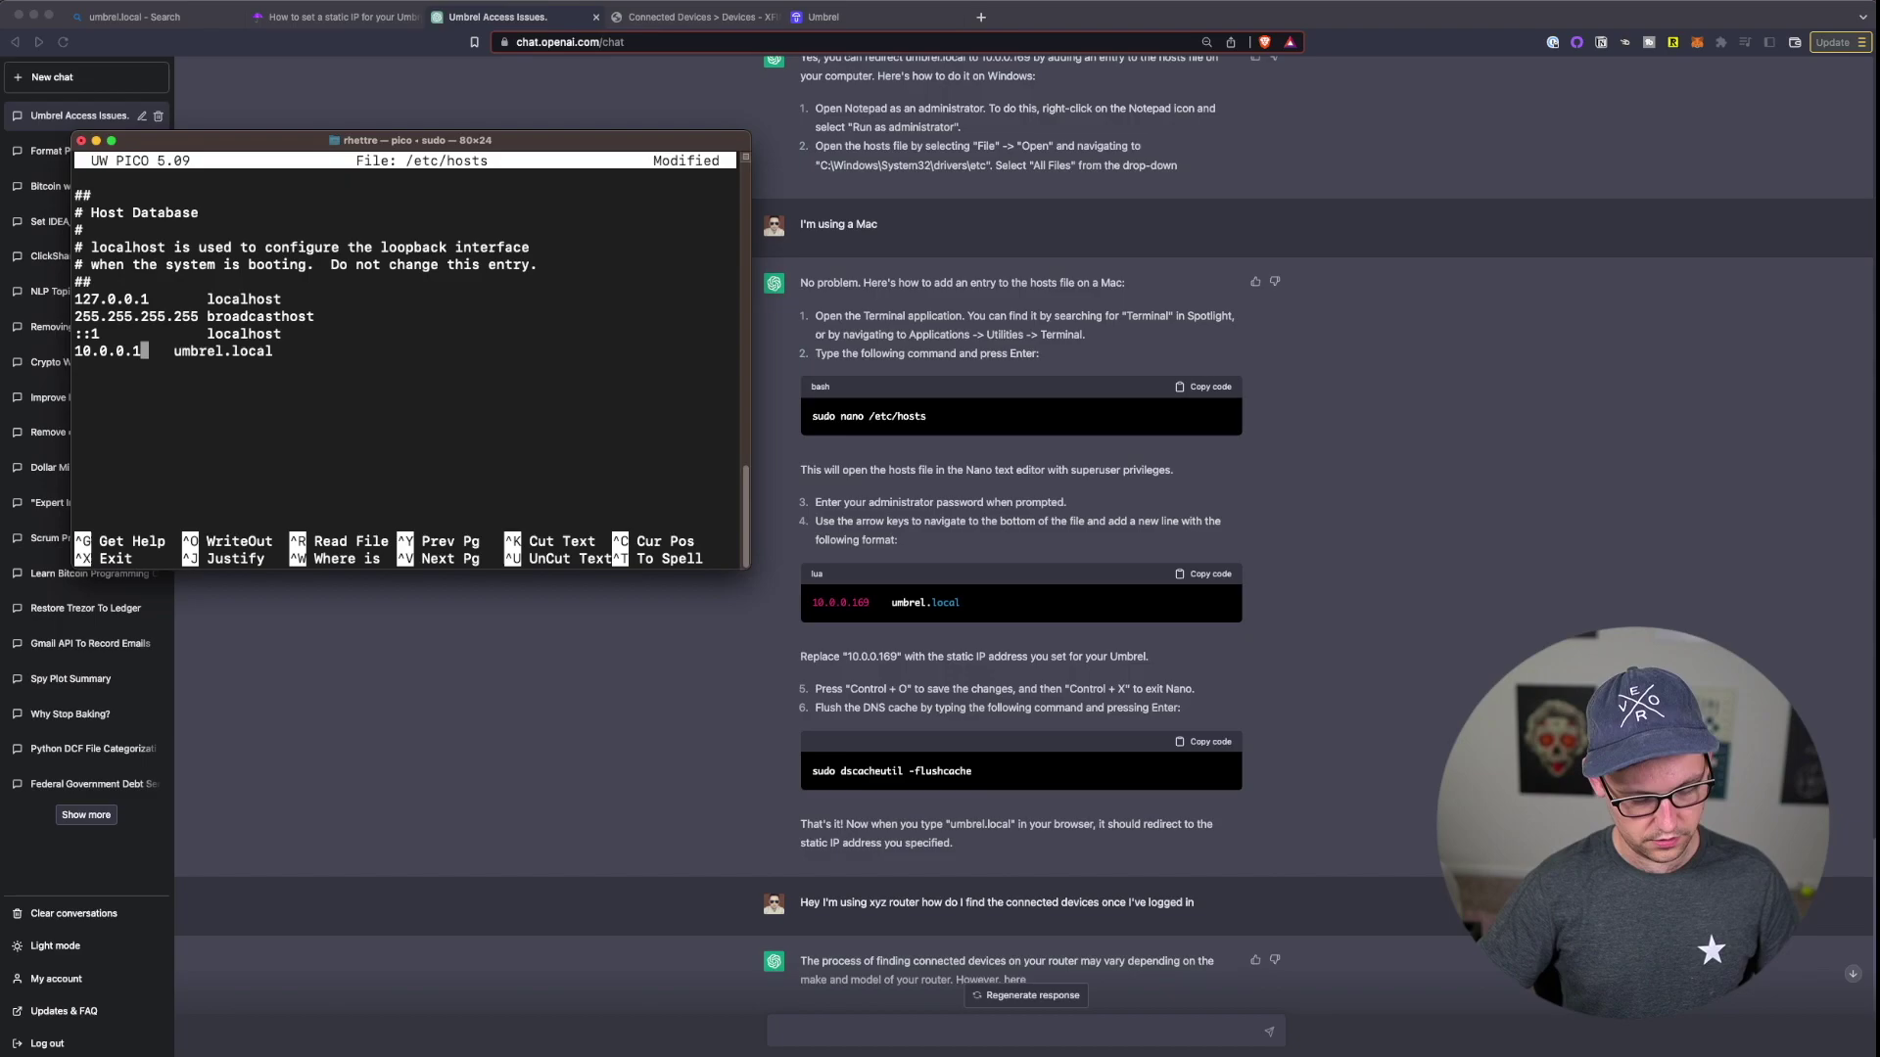
{"action": "type", "text": "42"}
- Save /etc/hosts and exit nano
{"action": "key", "text": "ctrl+x"}
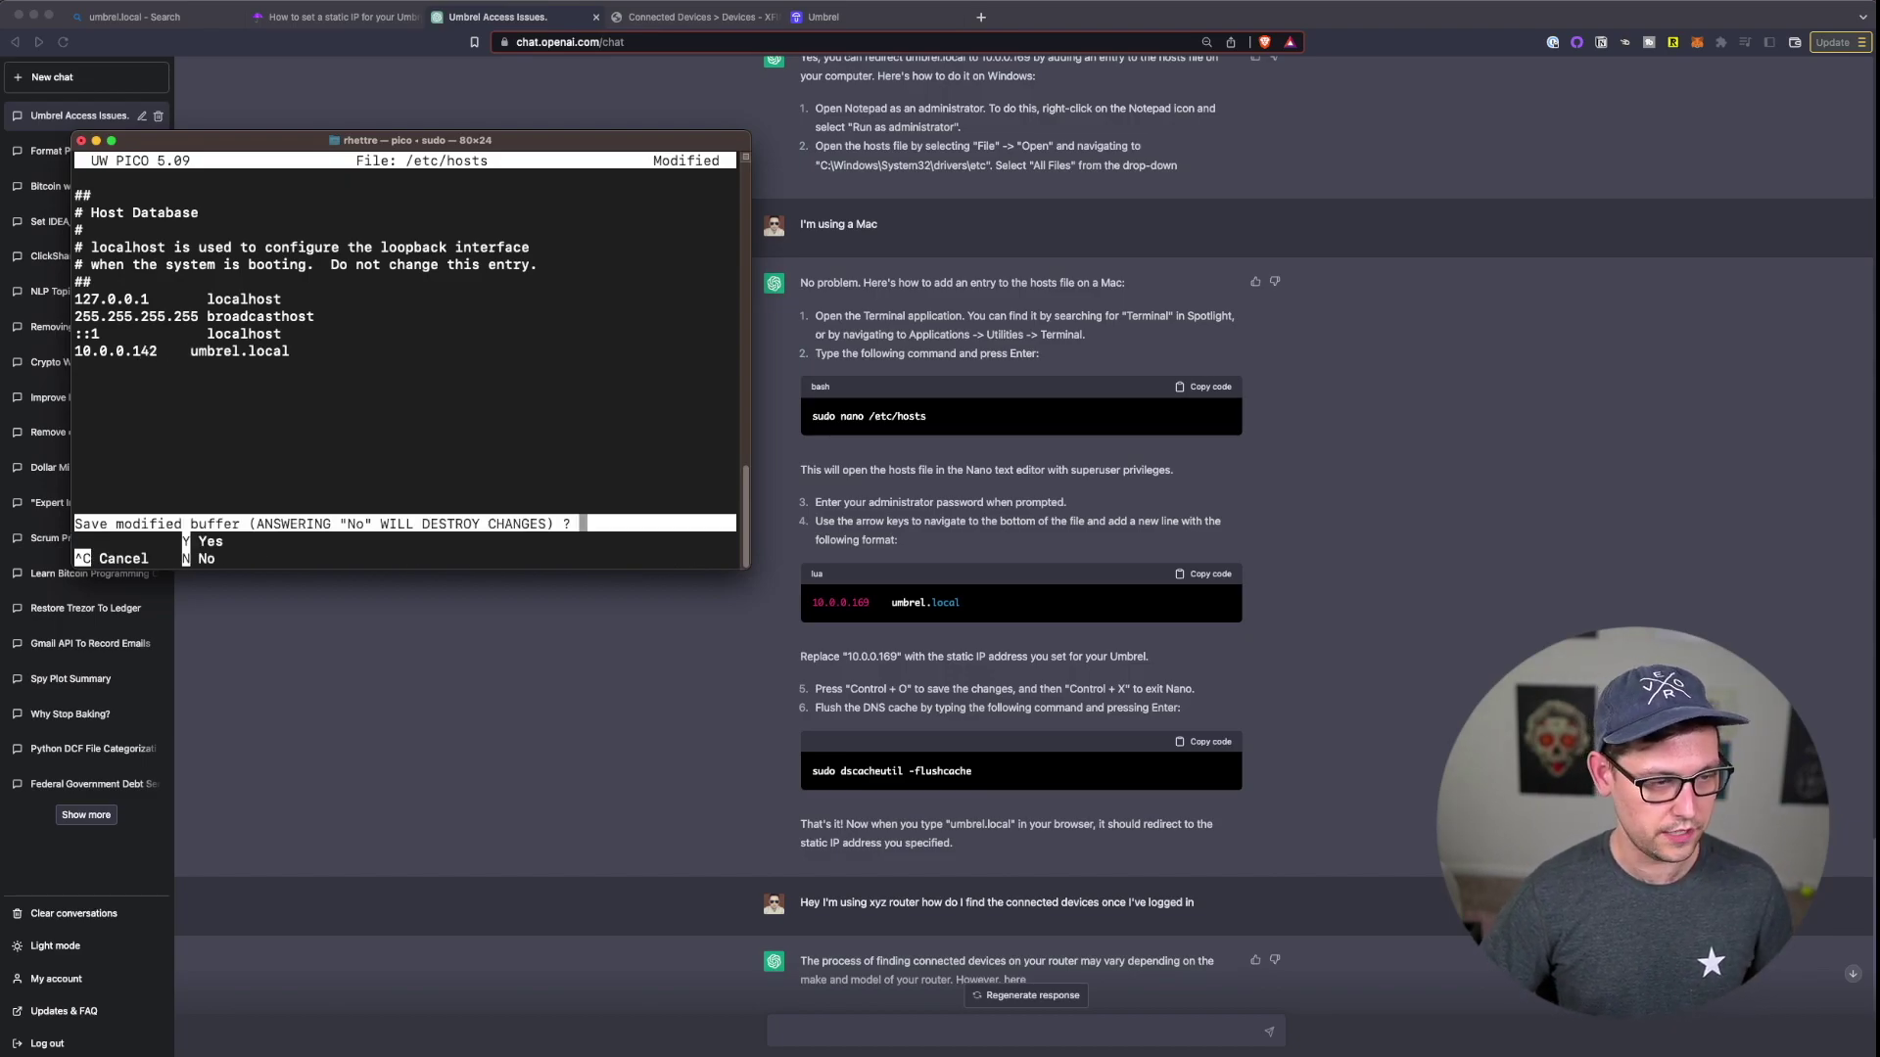
{"action": "key", "text": "y"}
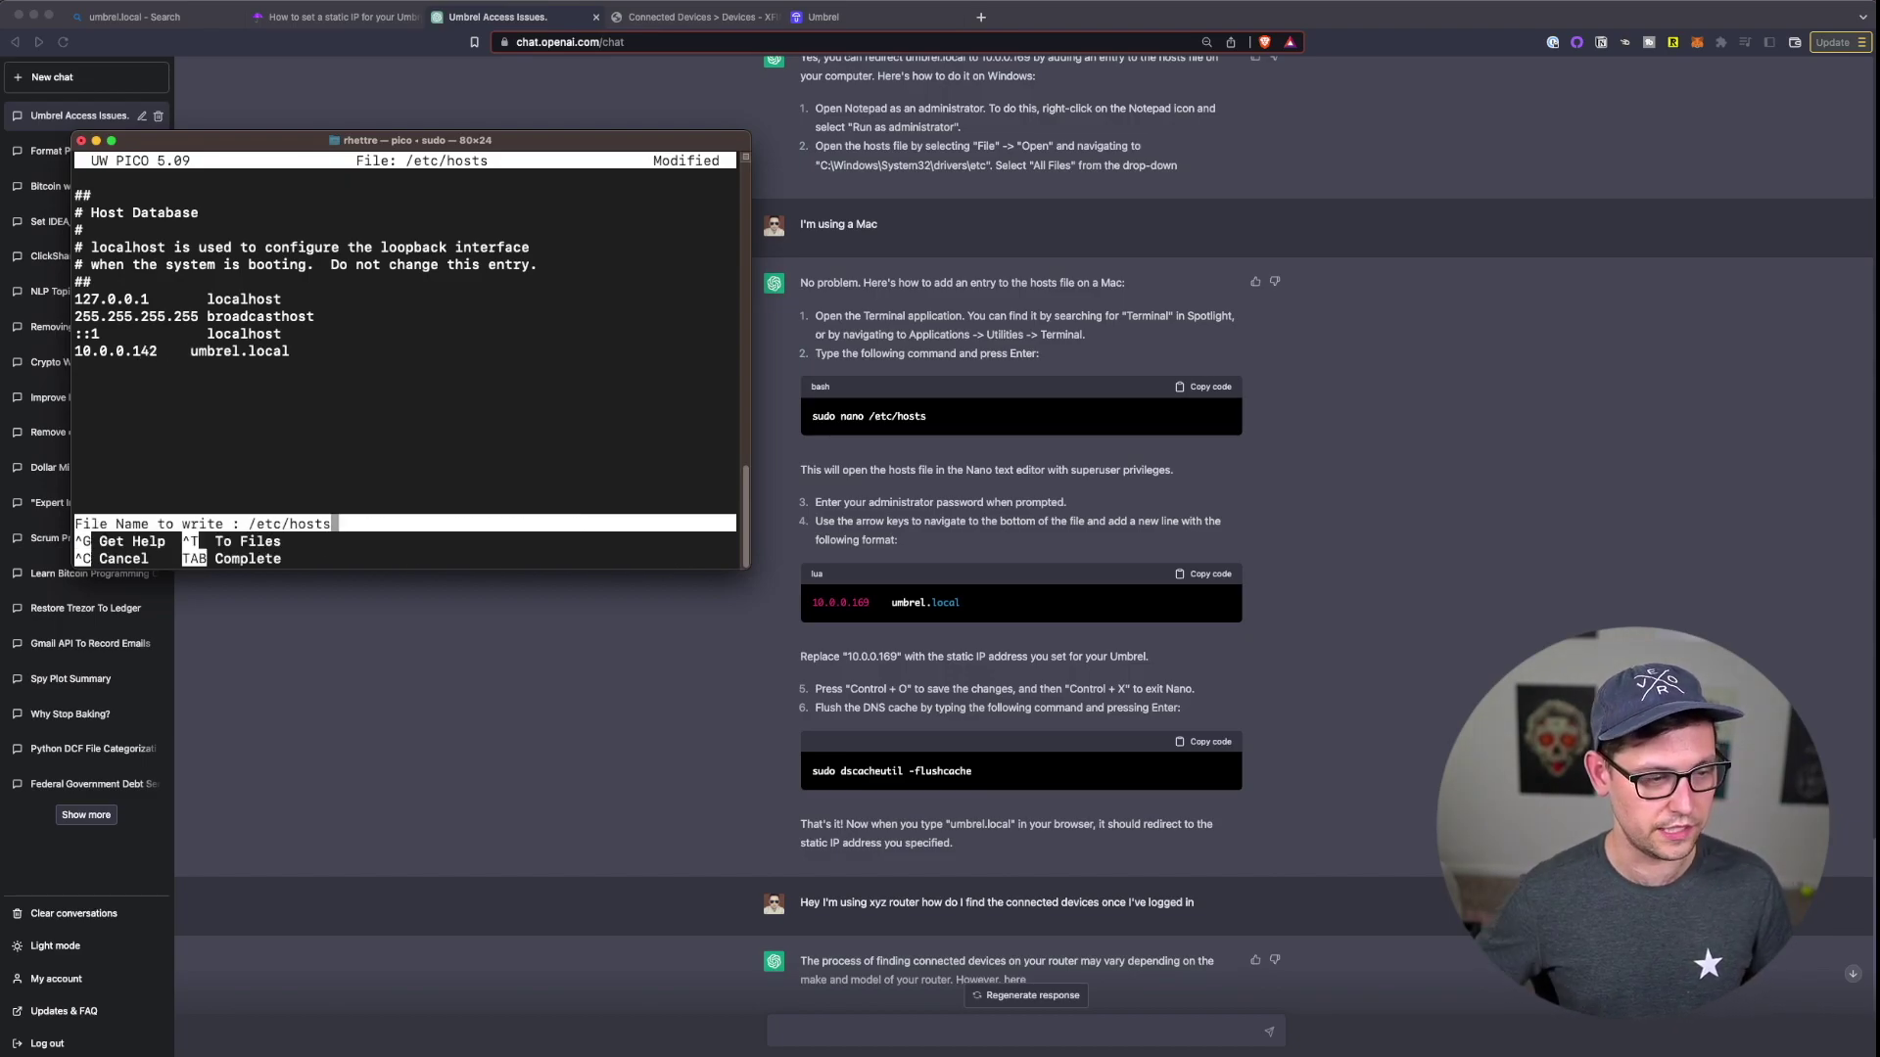
{"action": "key", "text": "Return"}
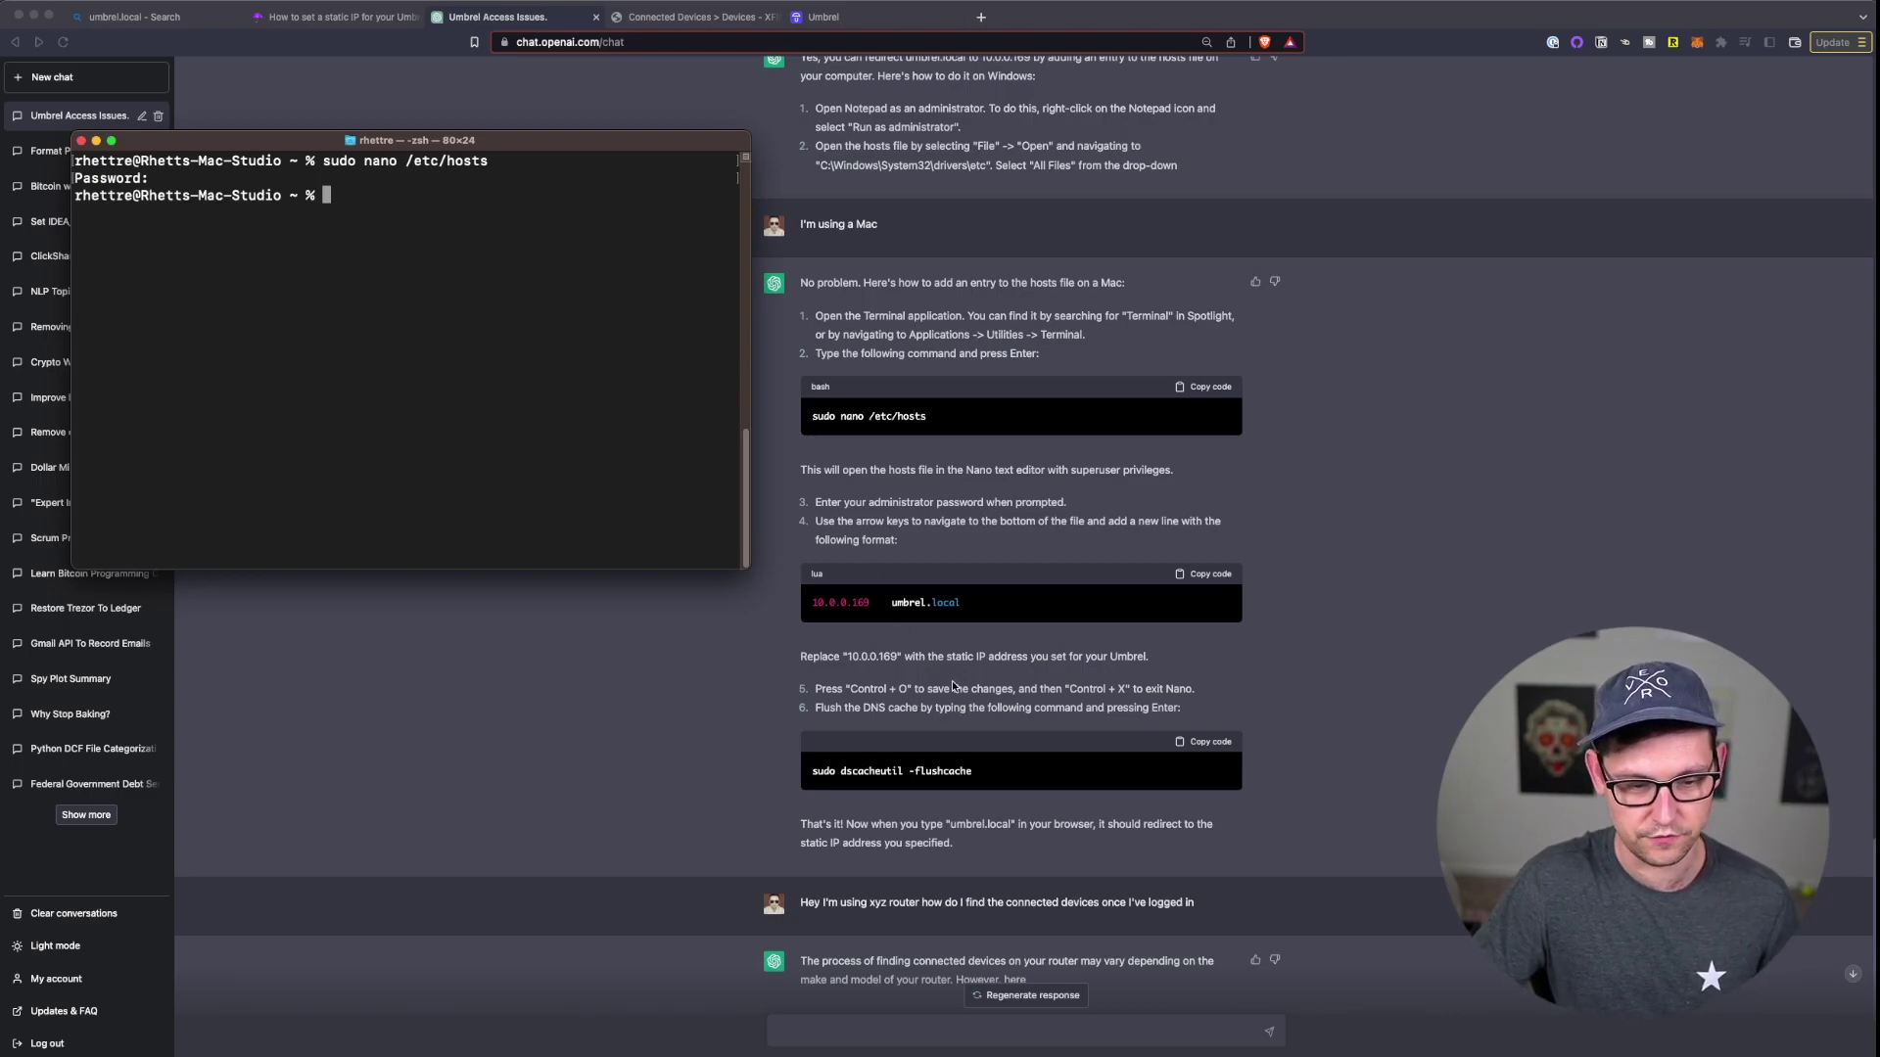
- Run 'sudo dscacheutil -flushcache' in Terminal, pasted from the chat, then return to the chat
{"action": "type", "text": "sudo "}
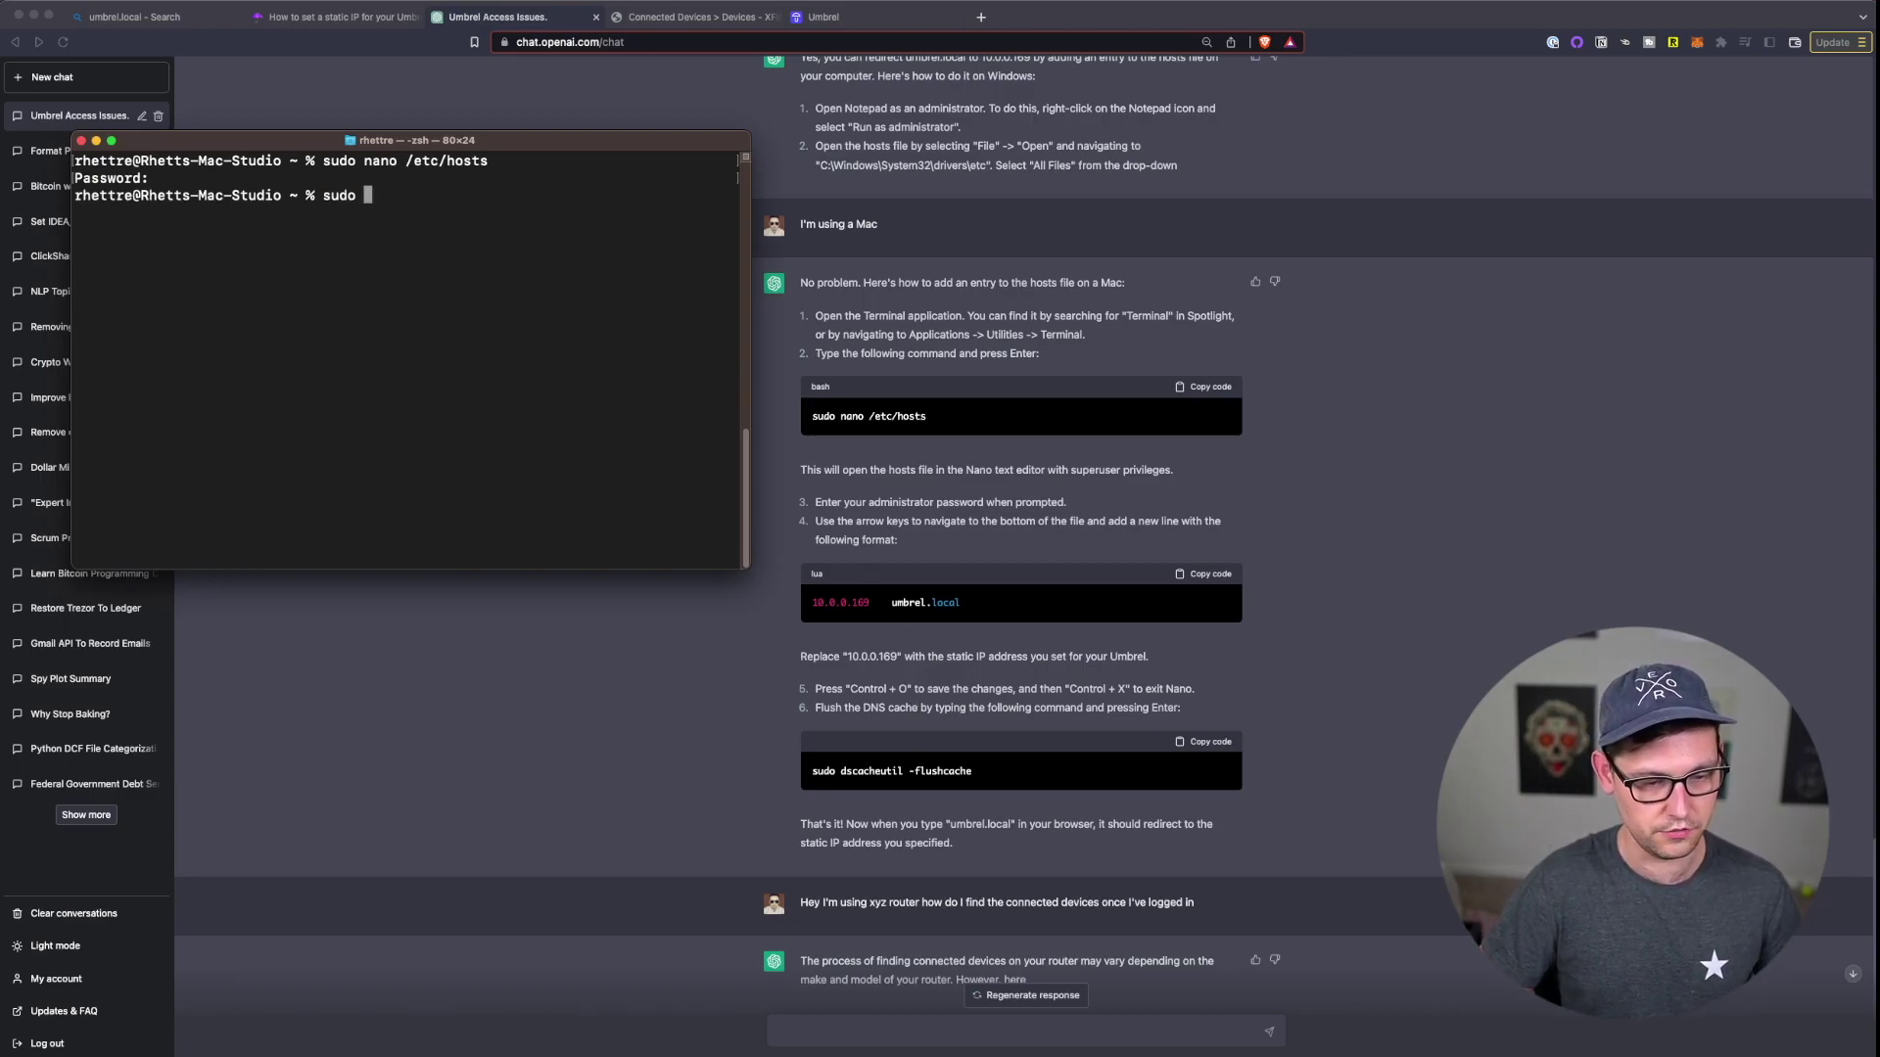
{"action": "type", "text": "dsc"}
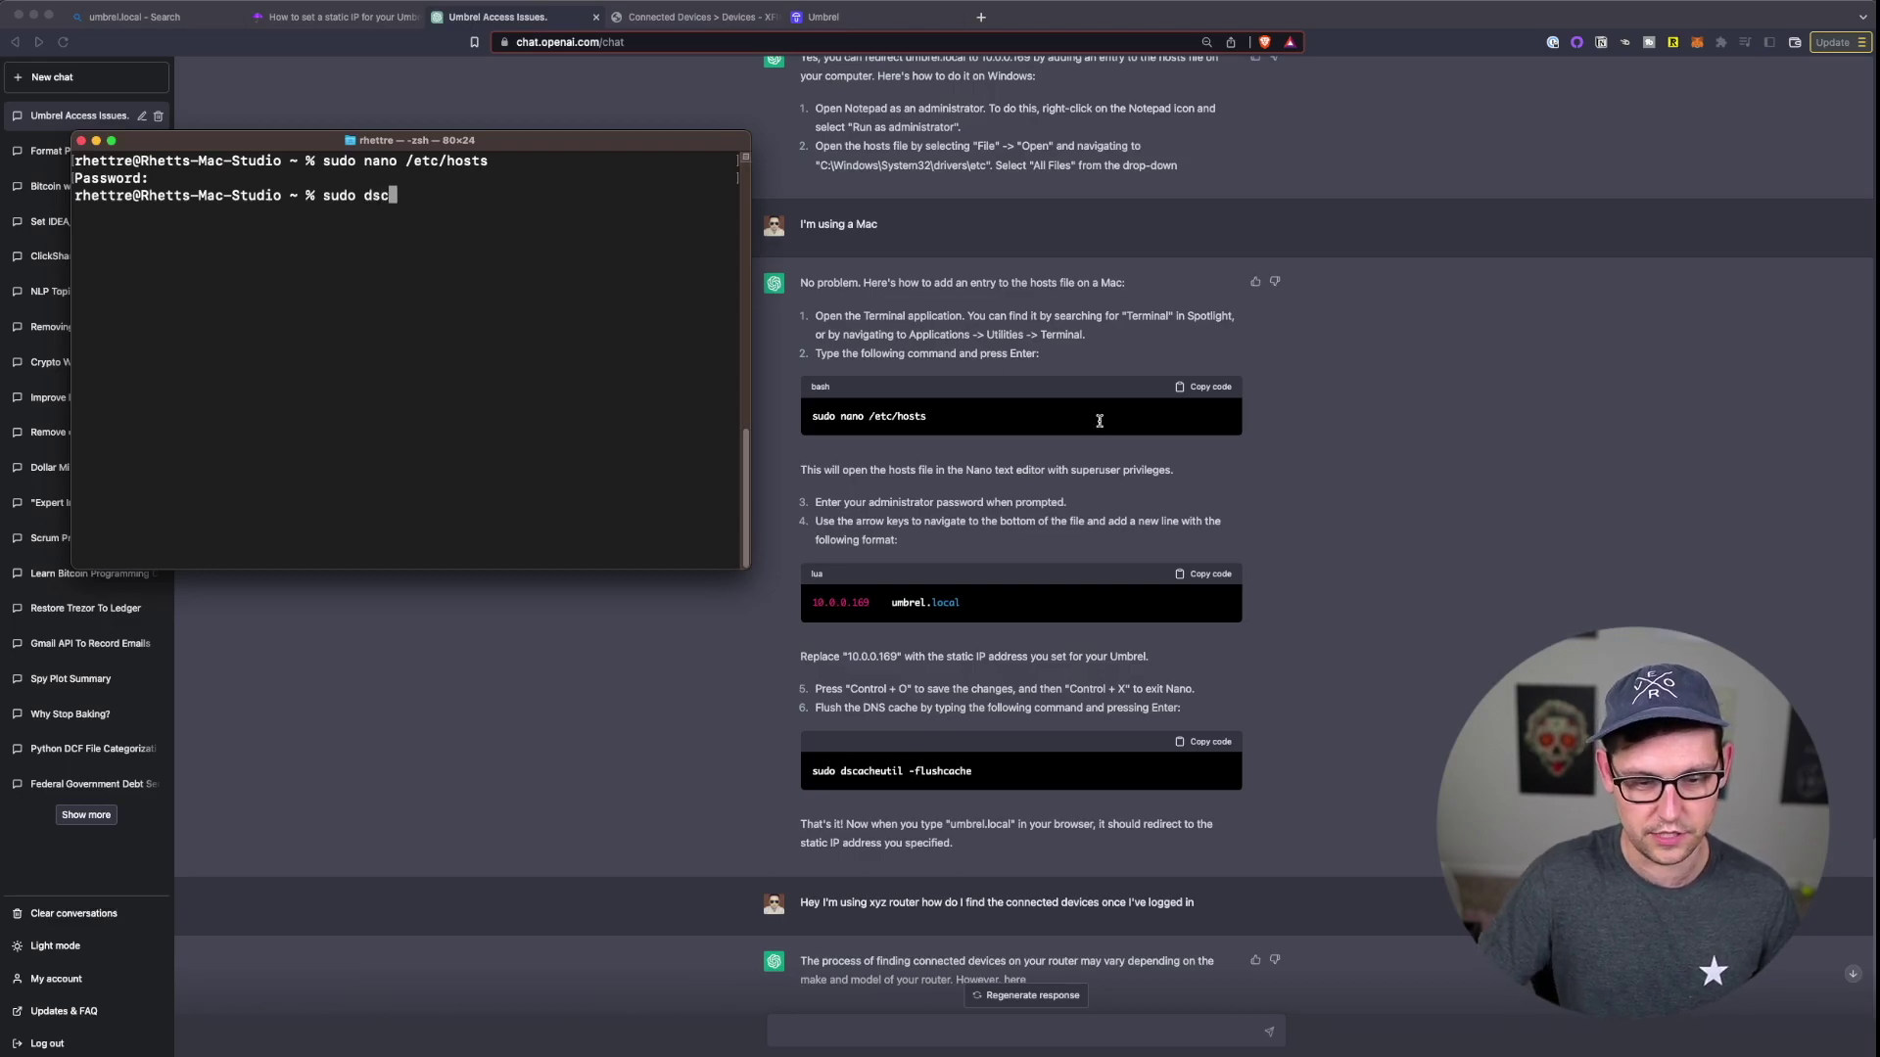
{"action": "left_click", "coordinate": [1186, 747]}
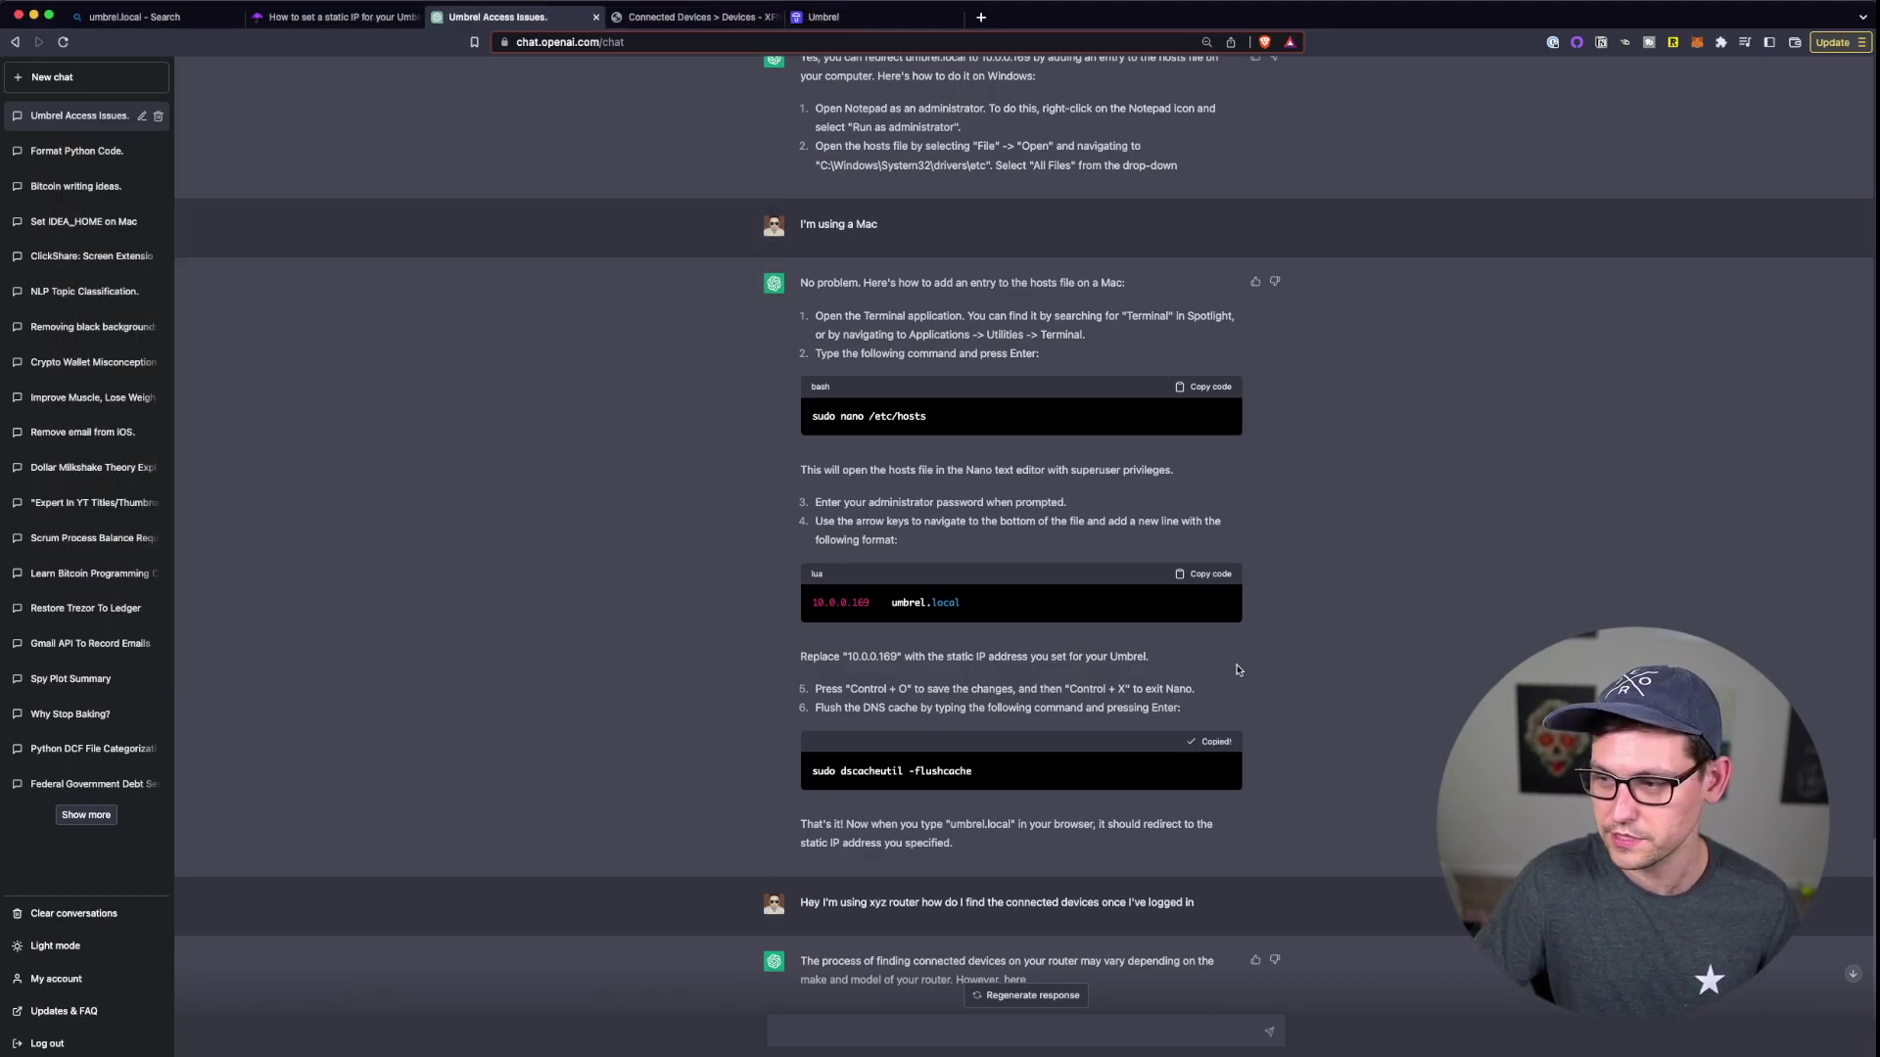
{"action": "key", "text": "ctrl+Up"}
{"action": "left_click", "coordinate": [721, 134]}
{"action": "key", "text": "BackSpace"}
{"action": "key", "text": "BackSpace"}
{"action": "key", "text": "BackSpace"}
{"action": "key", "text": "BackSpace"}
{"action": "key", "text": "BackSpace"}
{"action": "key", "text": "BackSpace"}
{"action": "key", "text": "BackSpace"}
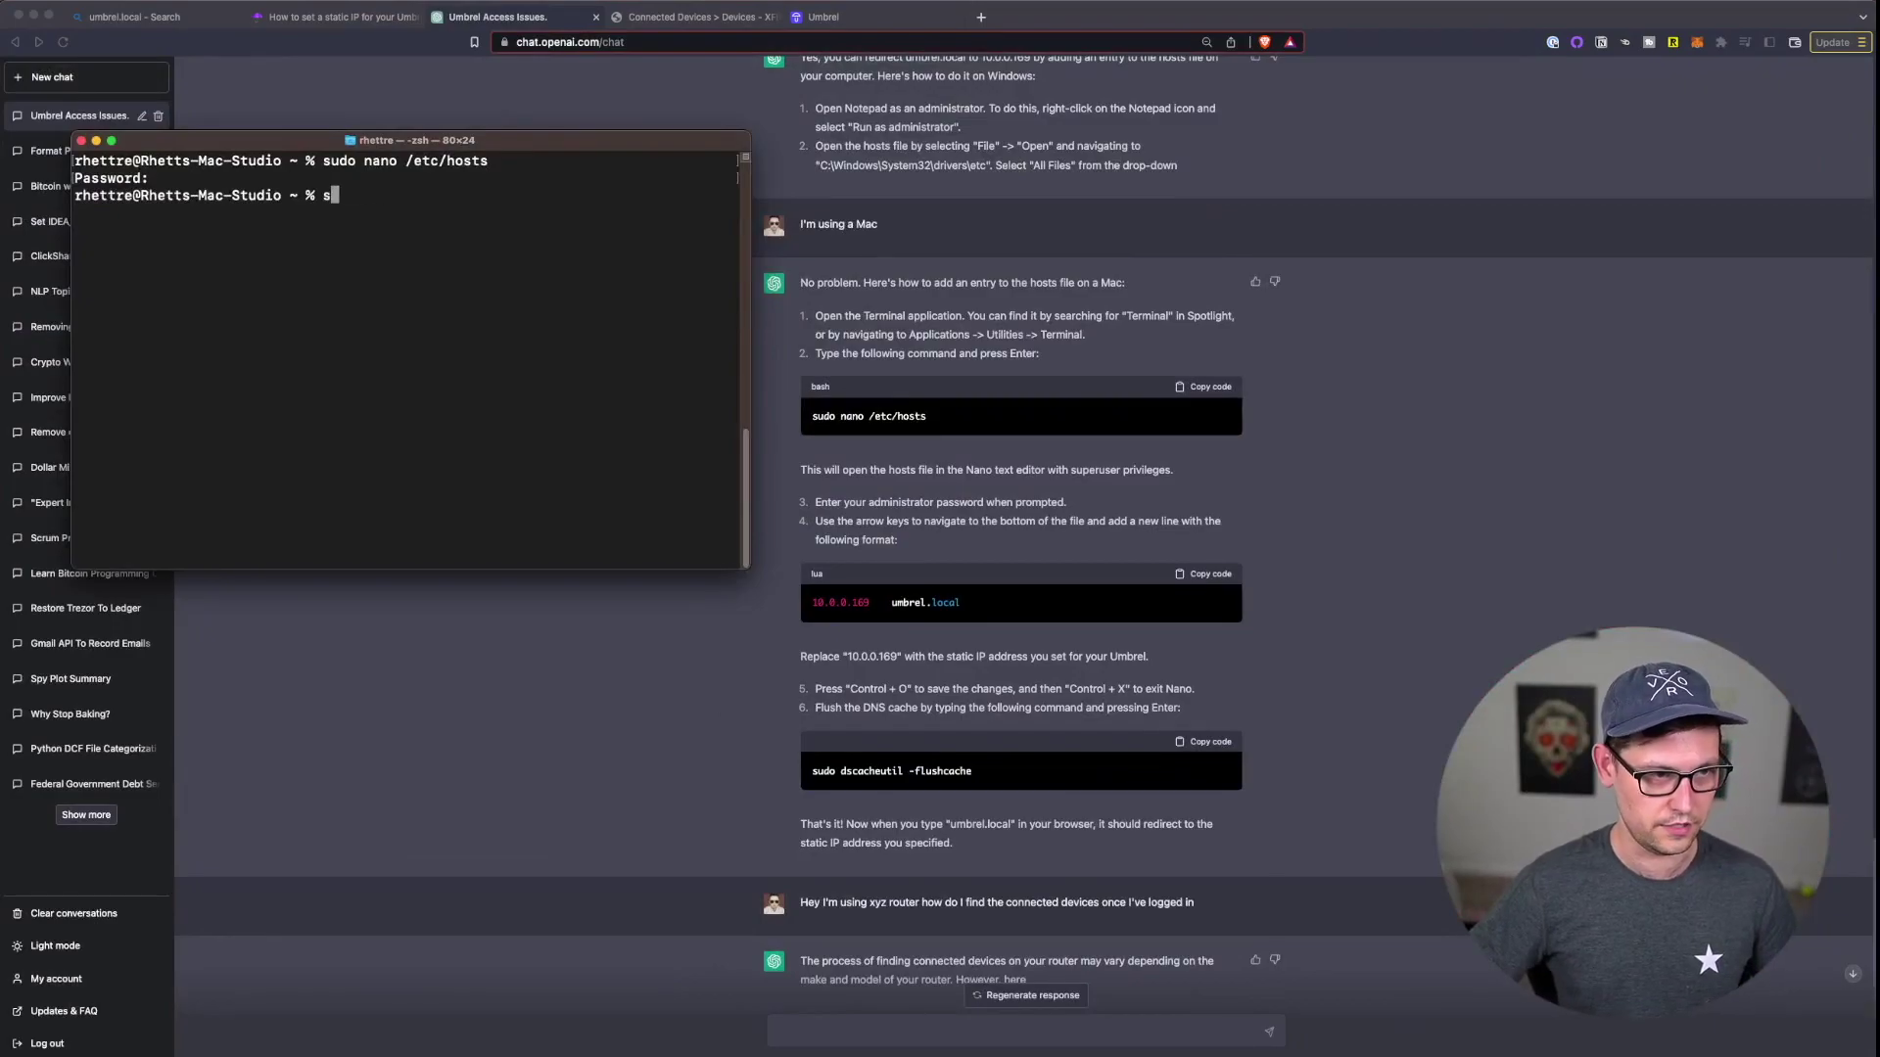
{"action": "key", "text": "BackSpace"}
{"action": "key", "text": "super+v"}
{"action": "key", "text": "Return"}
{"action": "left_click", "coordinate": [1124, 389]}
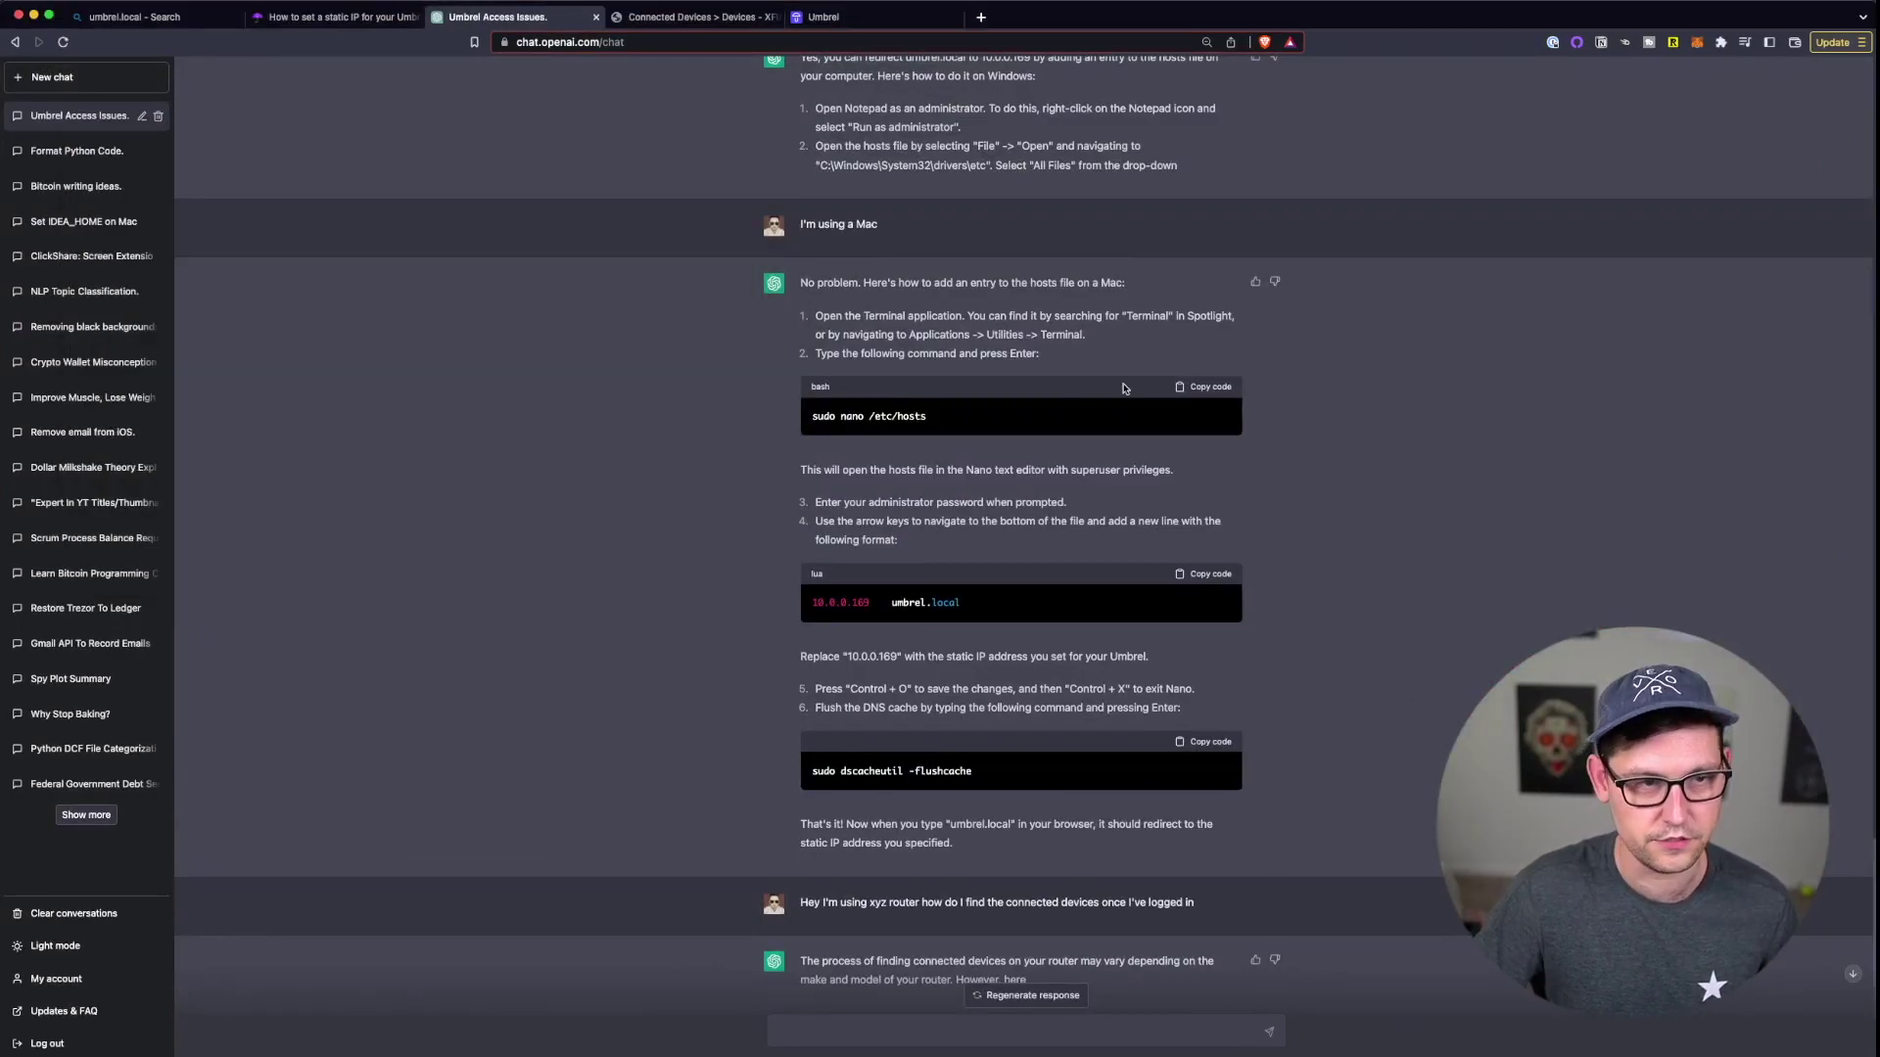
- In Brave, close the old Umbrel tab and try loading umbrel.local, which returns Bing results
{"action": "left_click", "coordinate": [953, 18]}
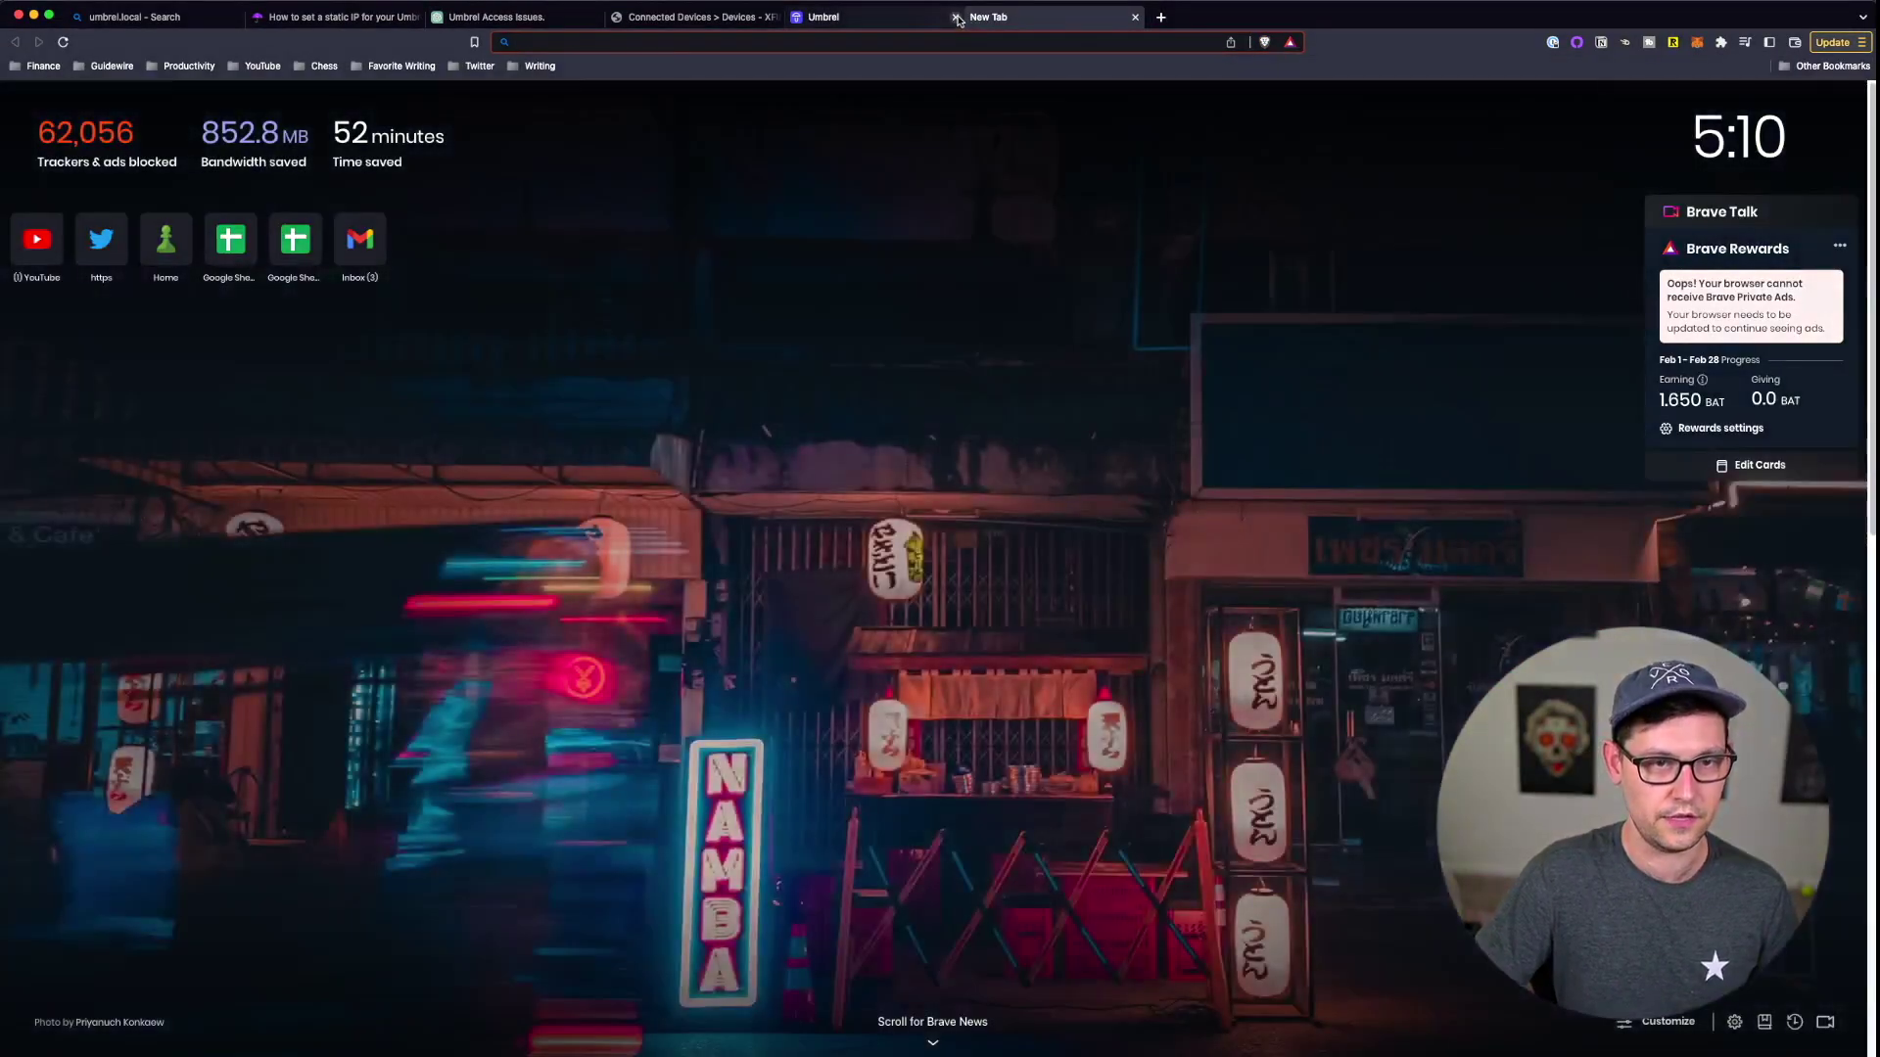
{"action": "left_click", "coordinate": [957, 17]}
{"action": "type", "text": "umbrel"}
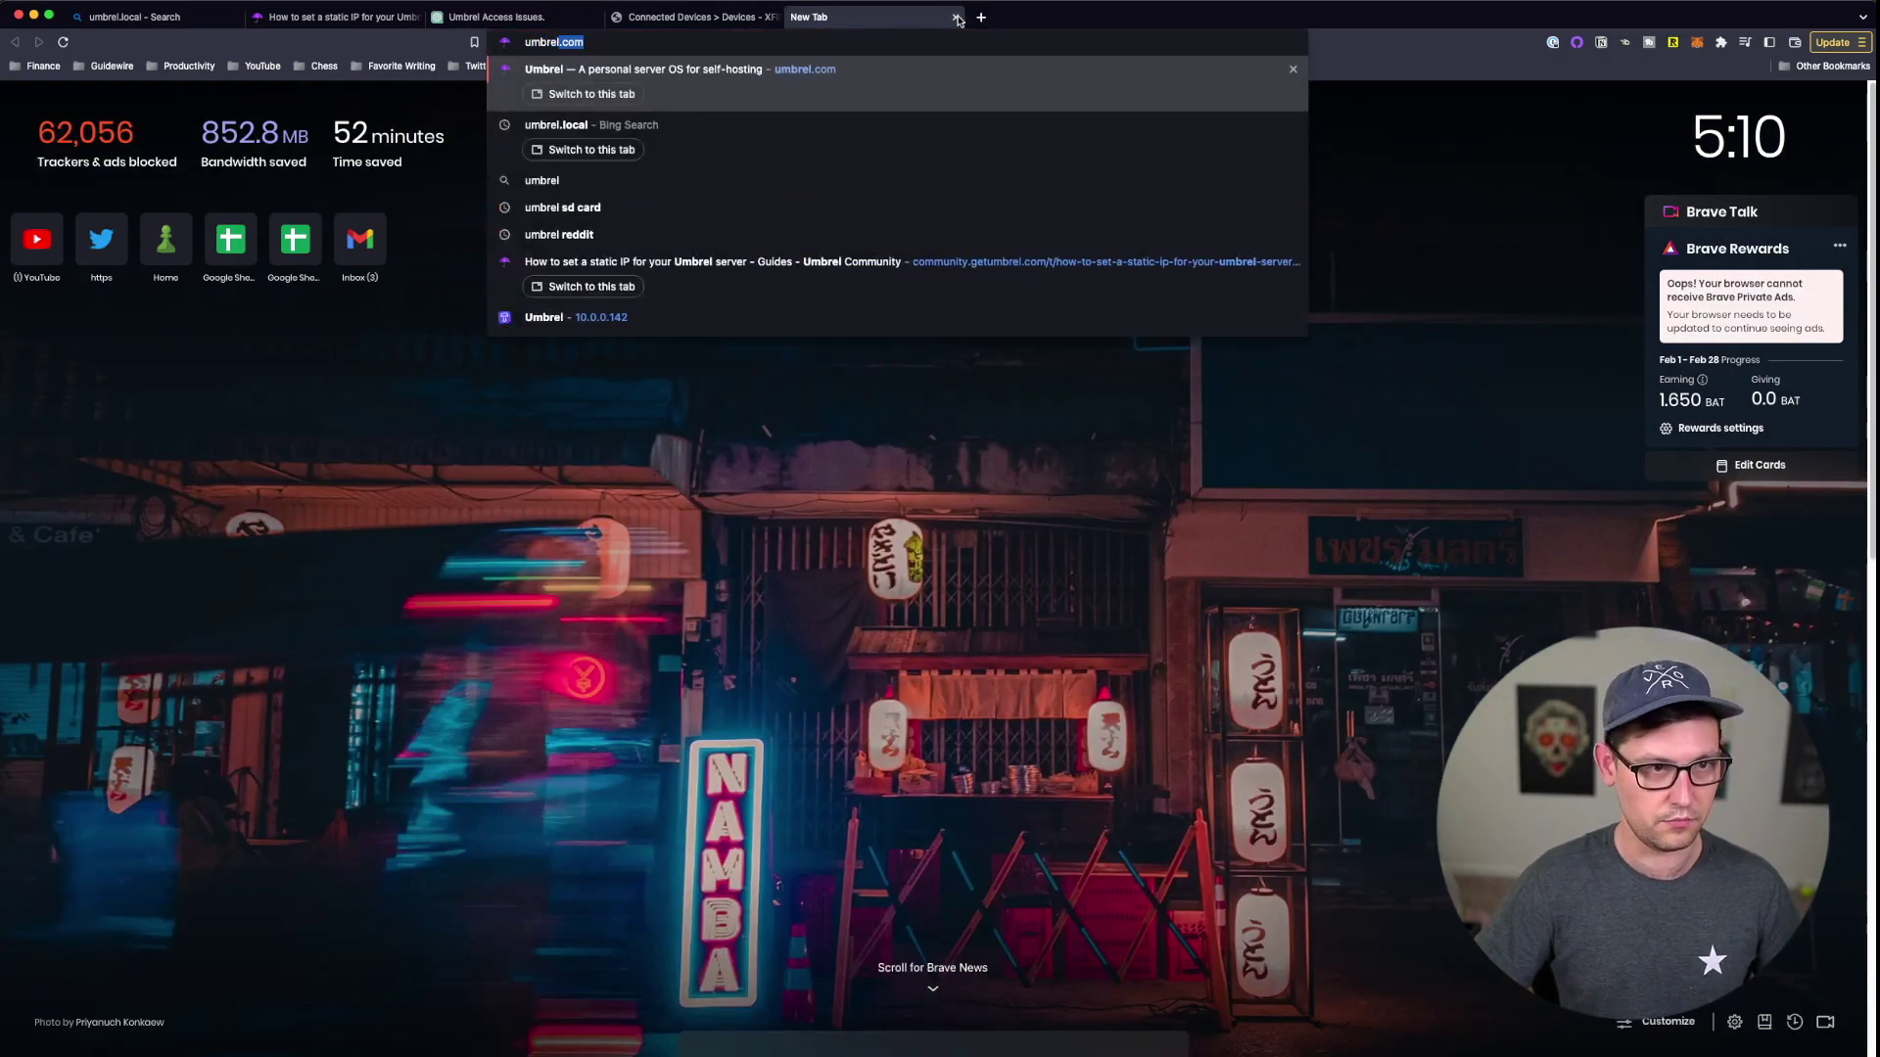
{"action": "type", "text": ".local"}
{"action": "key", "text": "Return"}
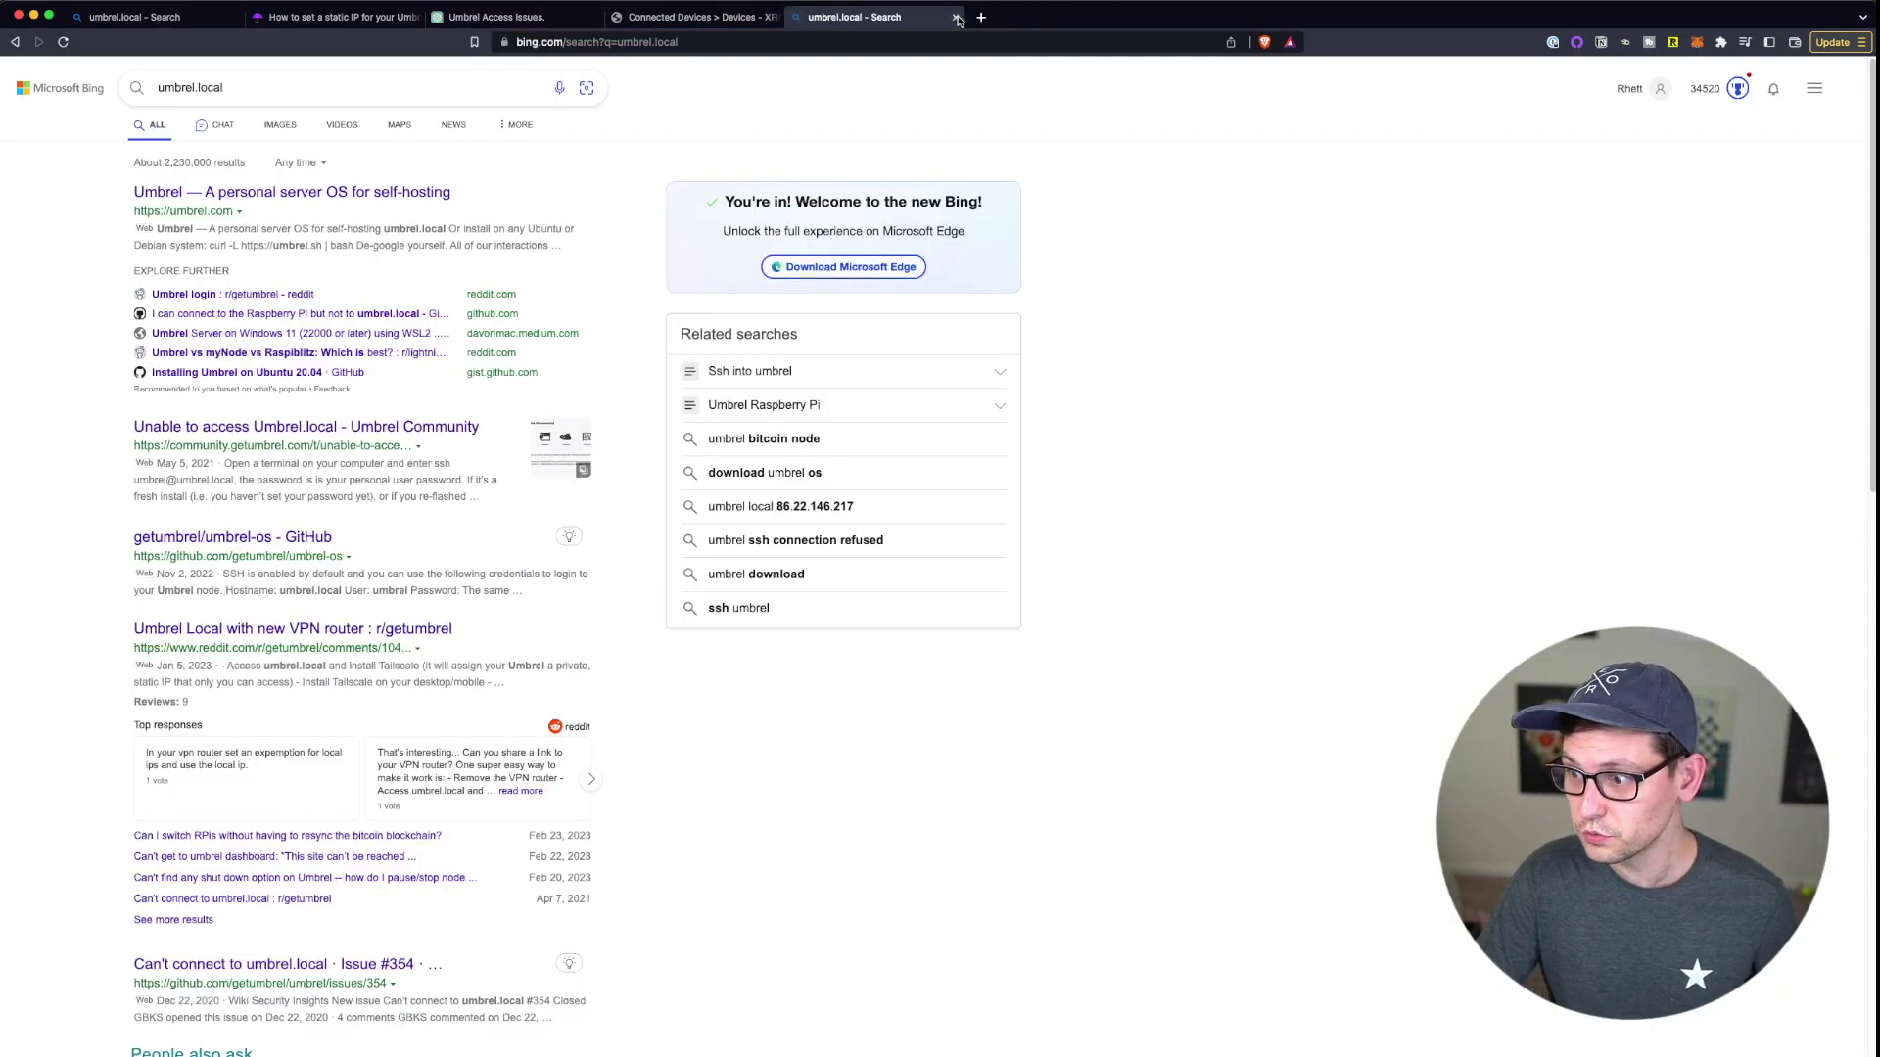
- Launch Safari via Spotlight and load umbrel.local there
{"action": "key", "text": "super+space"}
{"action": "type", "text": "safa"}
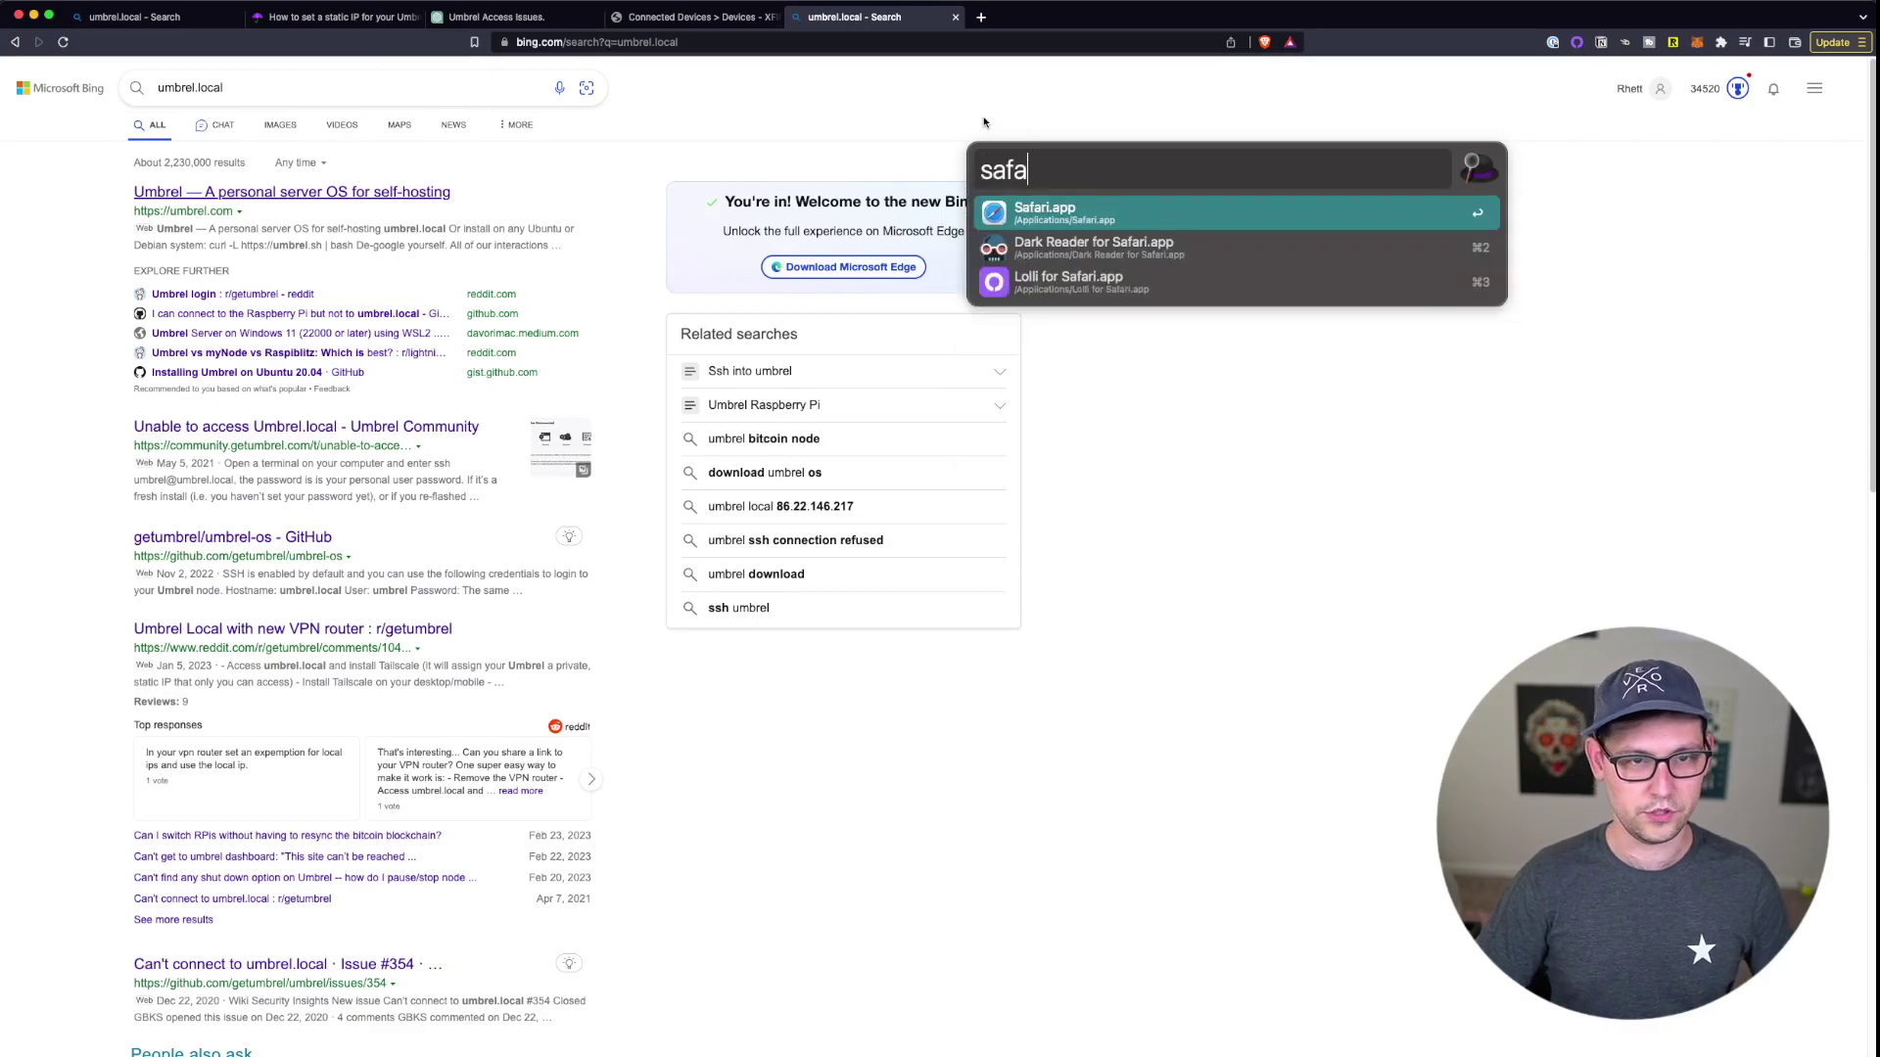
{"action": "key", "text": "Return"}
{"action": "type", "text": "umbrel.local"}
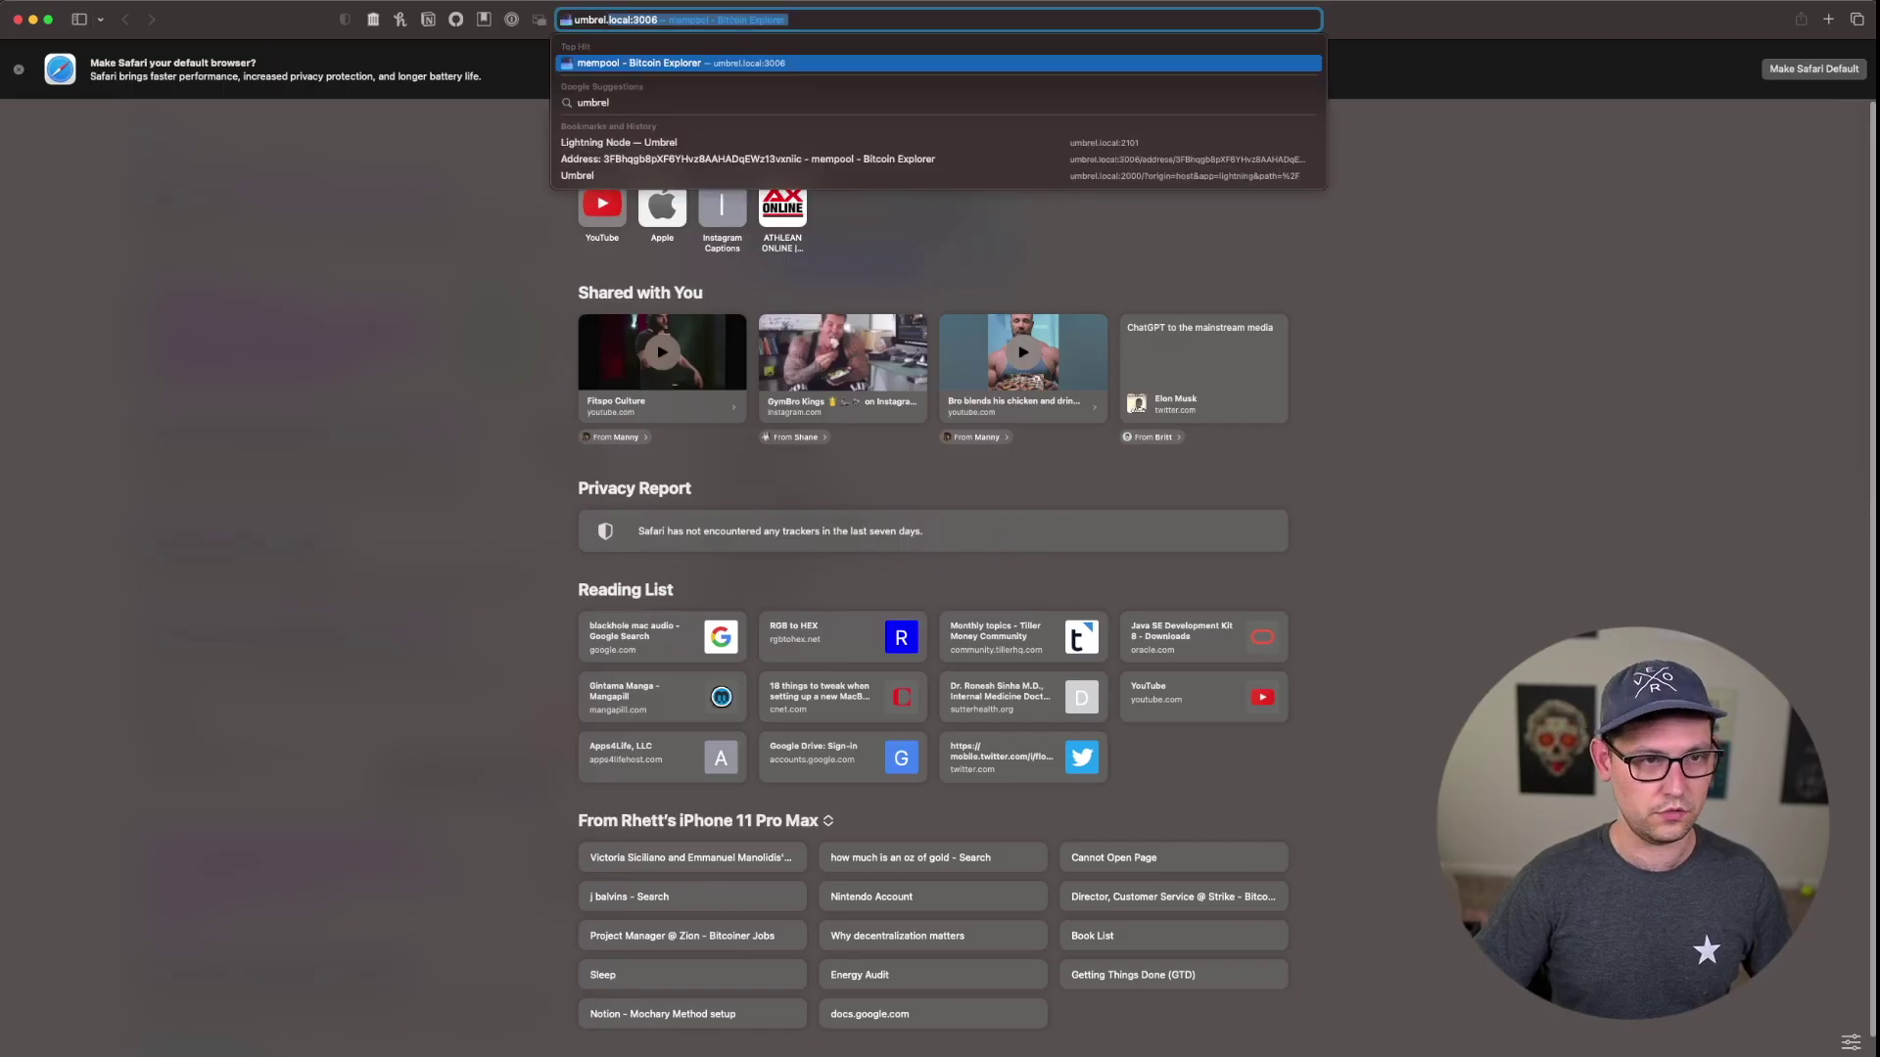
{"action": "key", "text": "Return"}
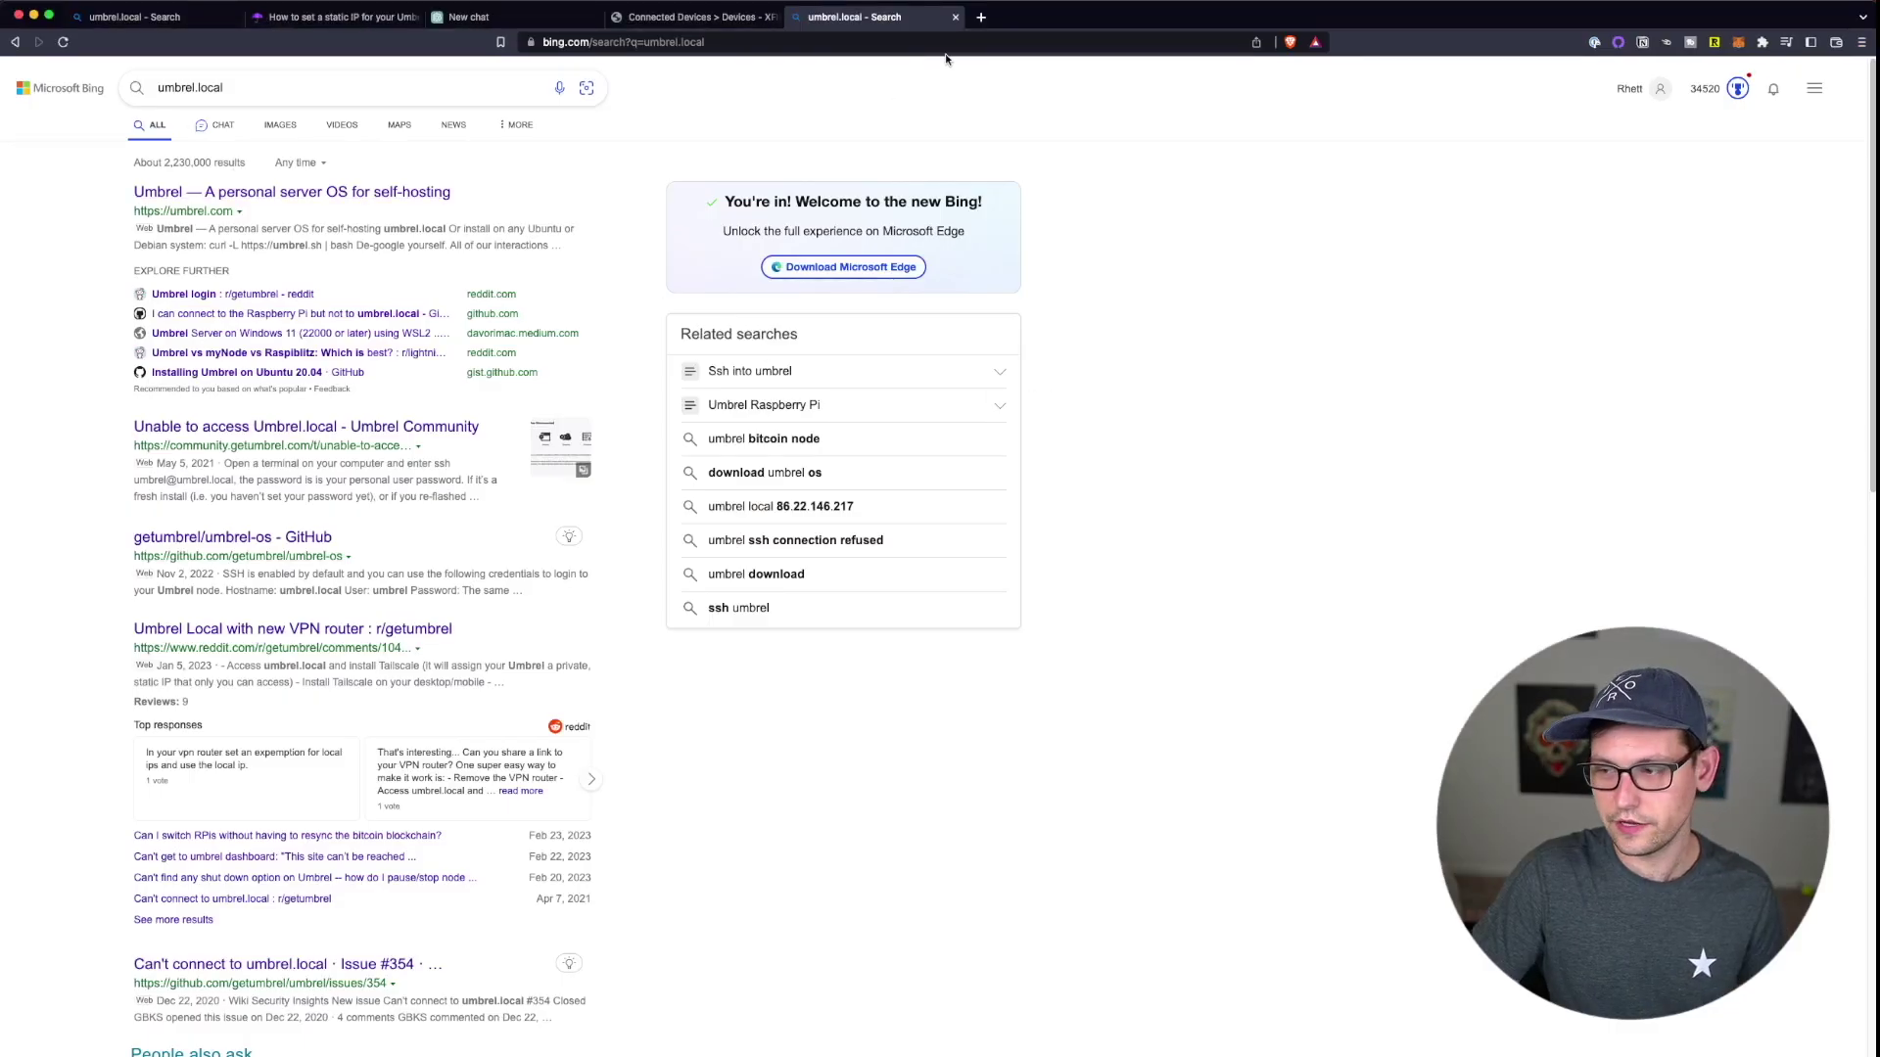
- Load umbrel.local in a new Brave tab to reach the Umbrel login at umbrel.local/login
{"action": "key", "text": "super+t"}
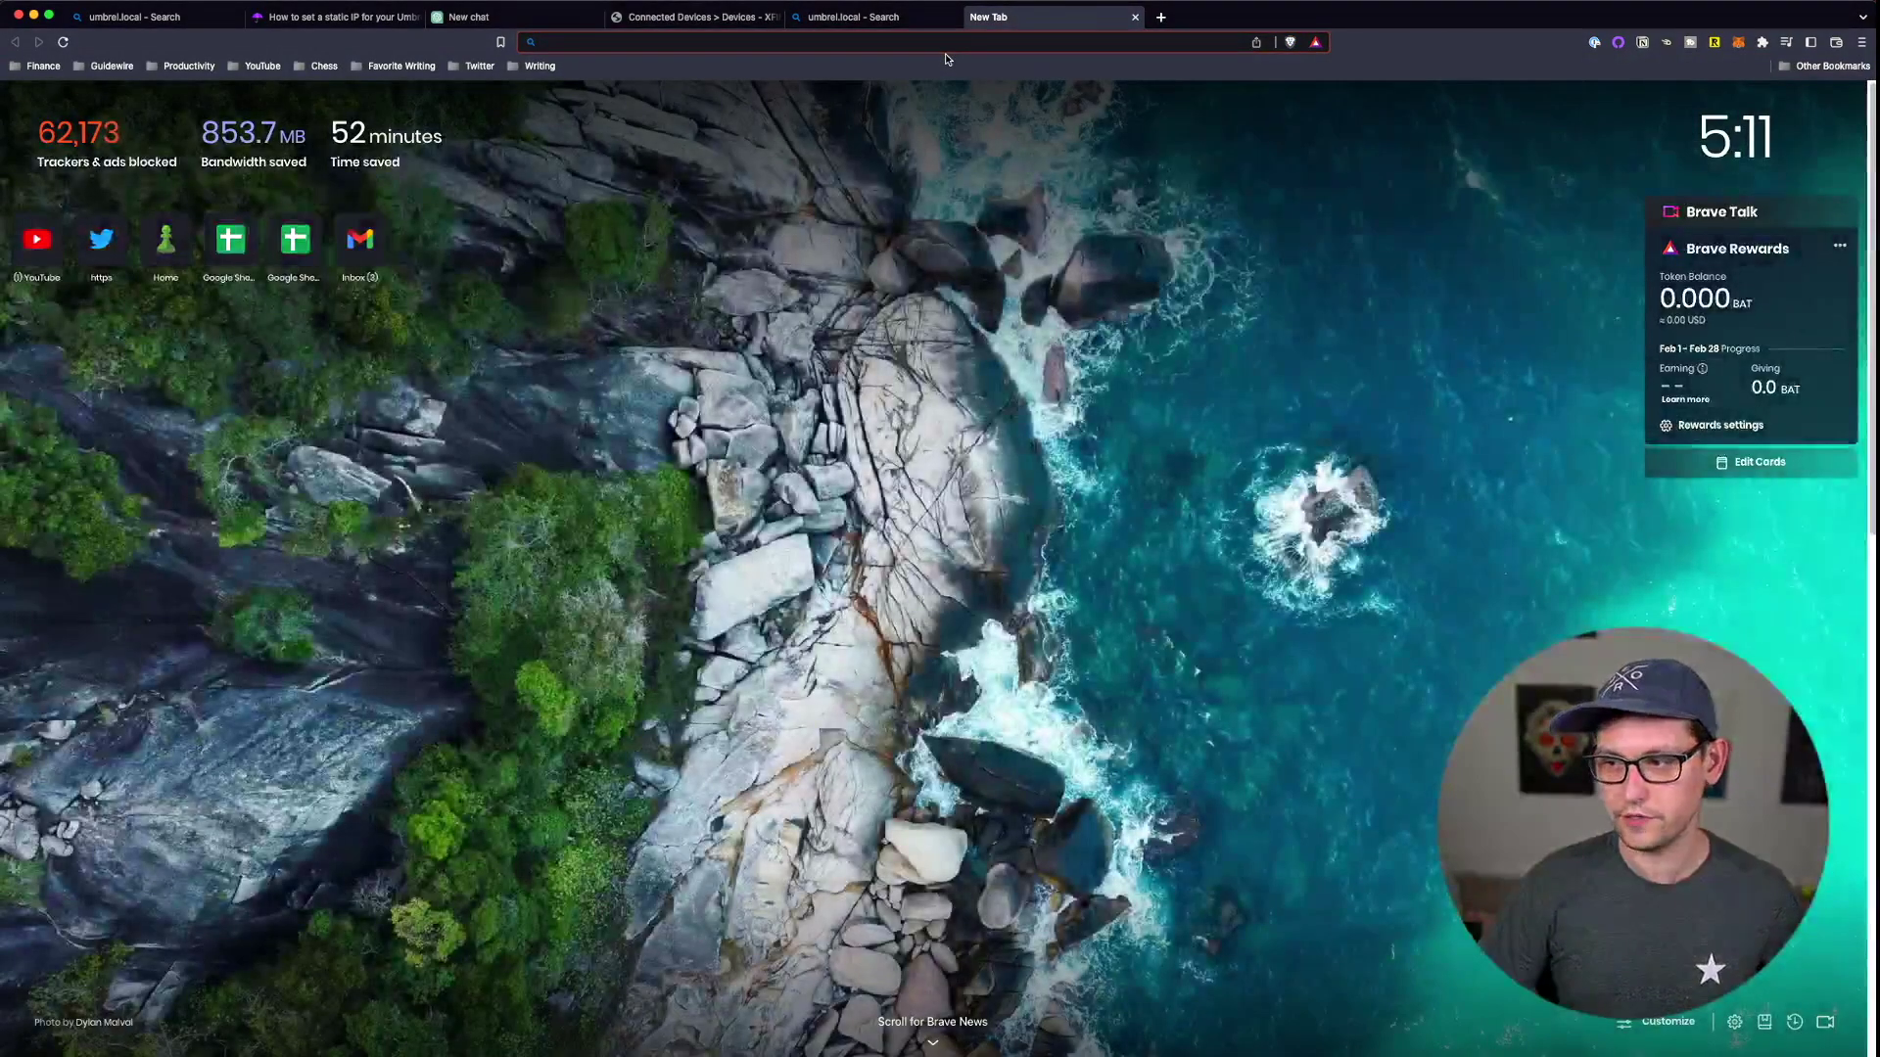
{"action": "type", "text": "u"}
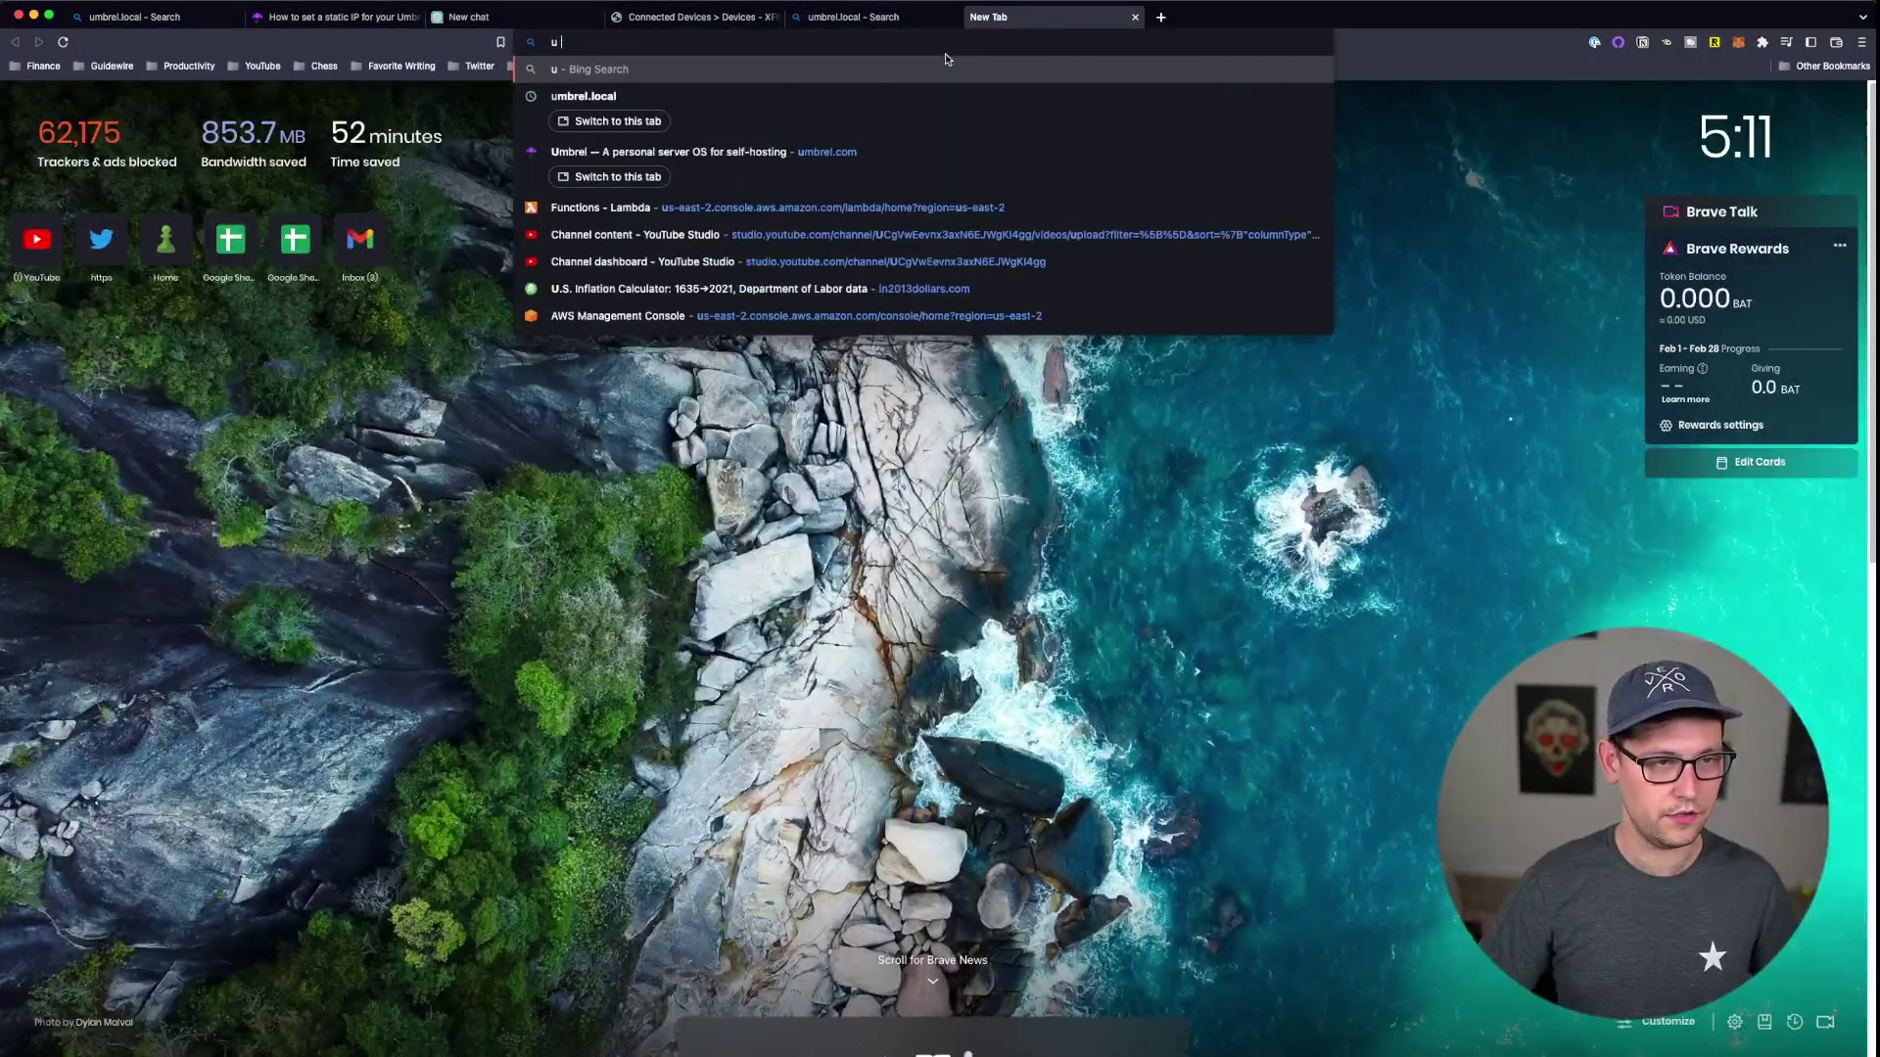
{"action": "type", "text": "mbrel.local"}
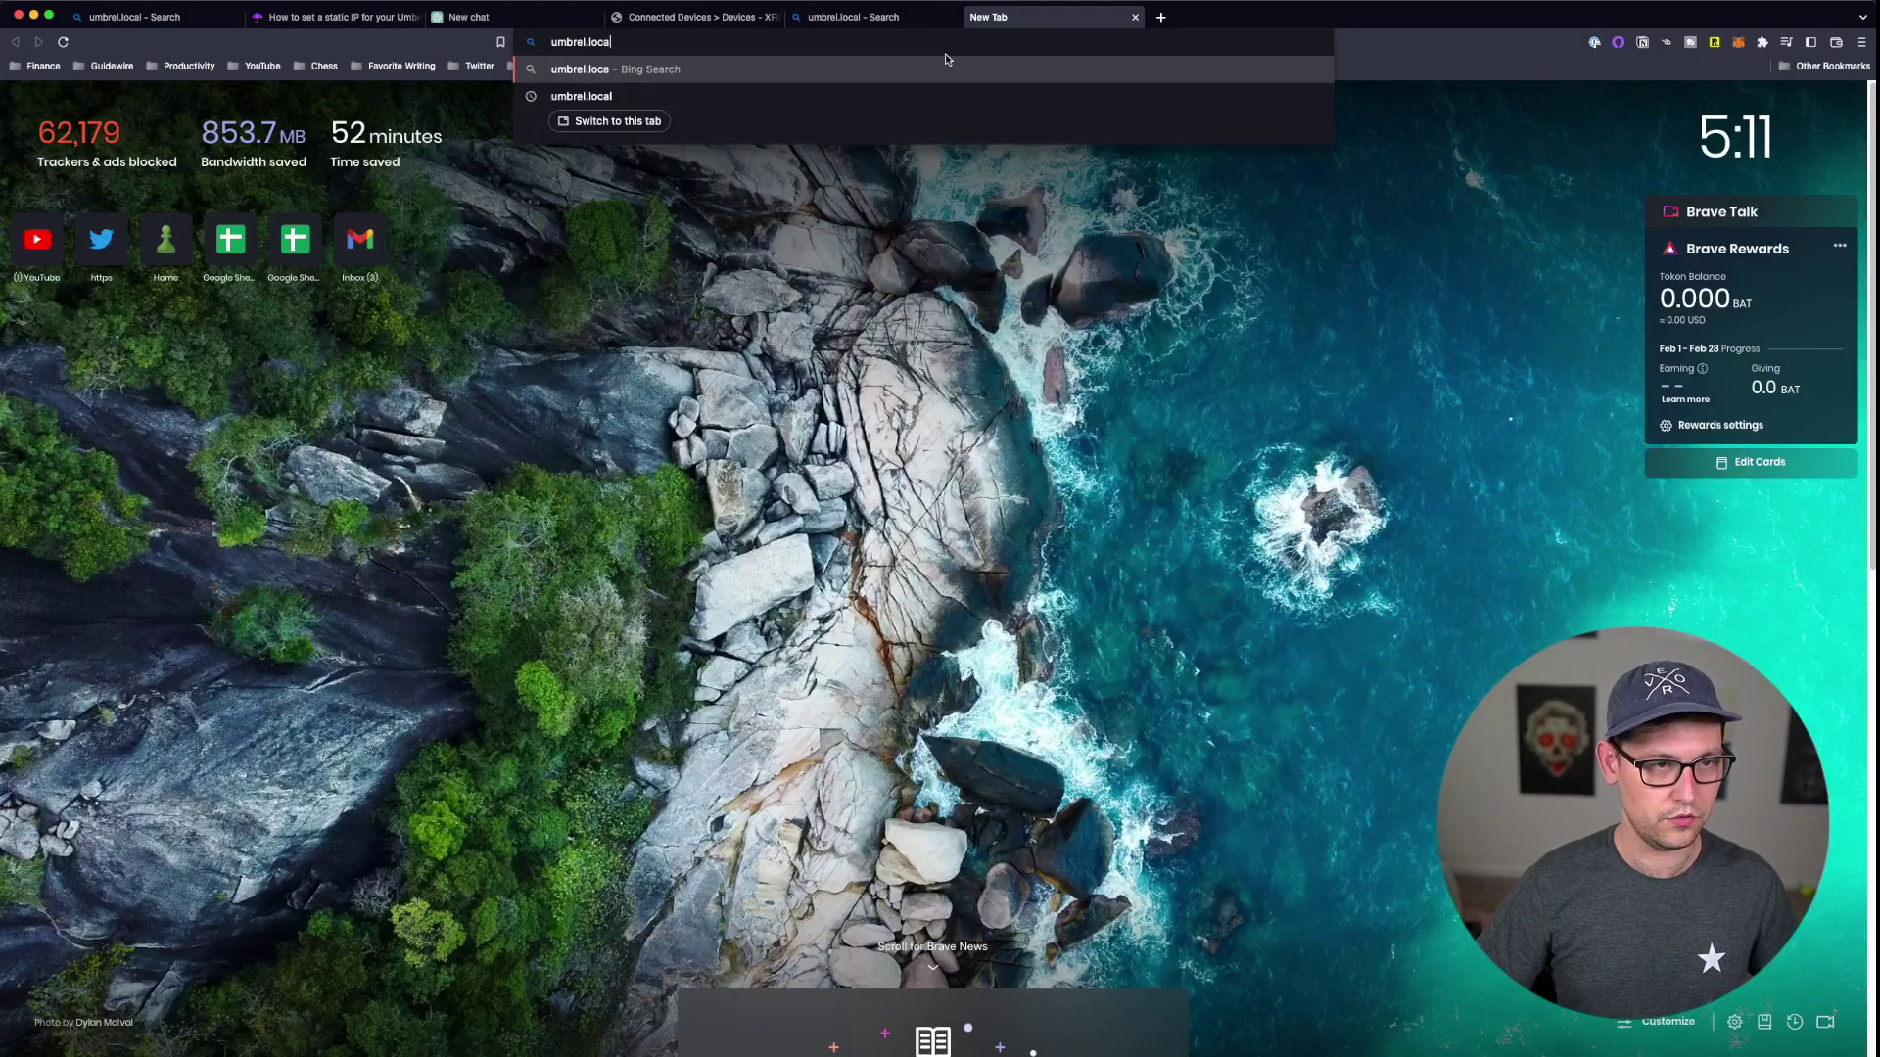
{"action": "key", "text": "Return"}
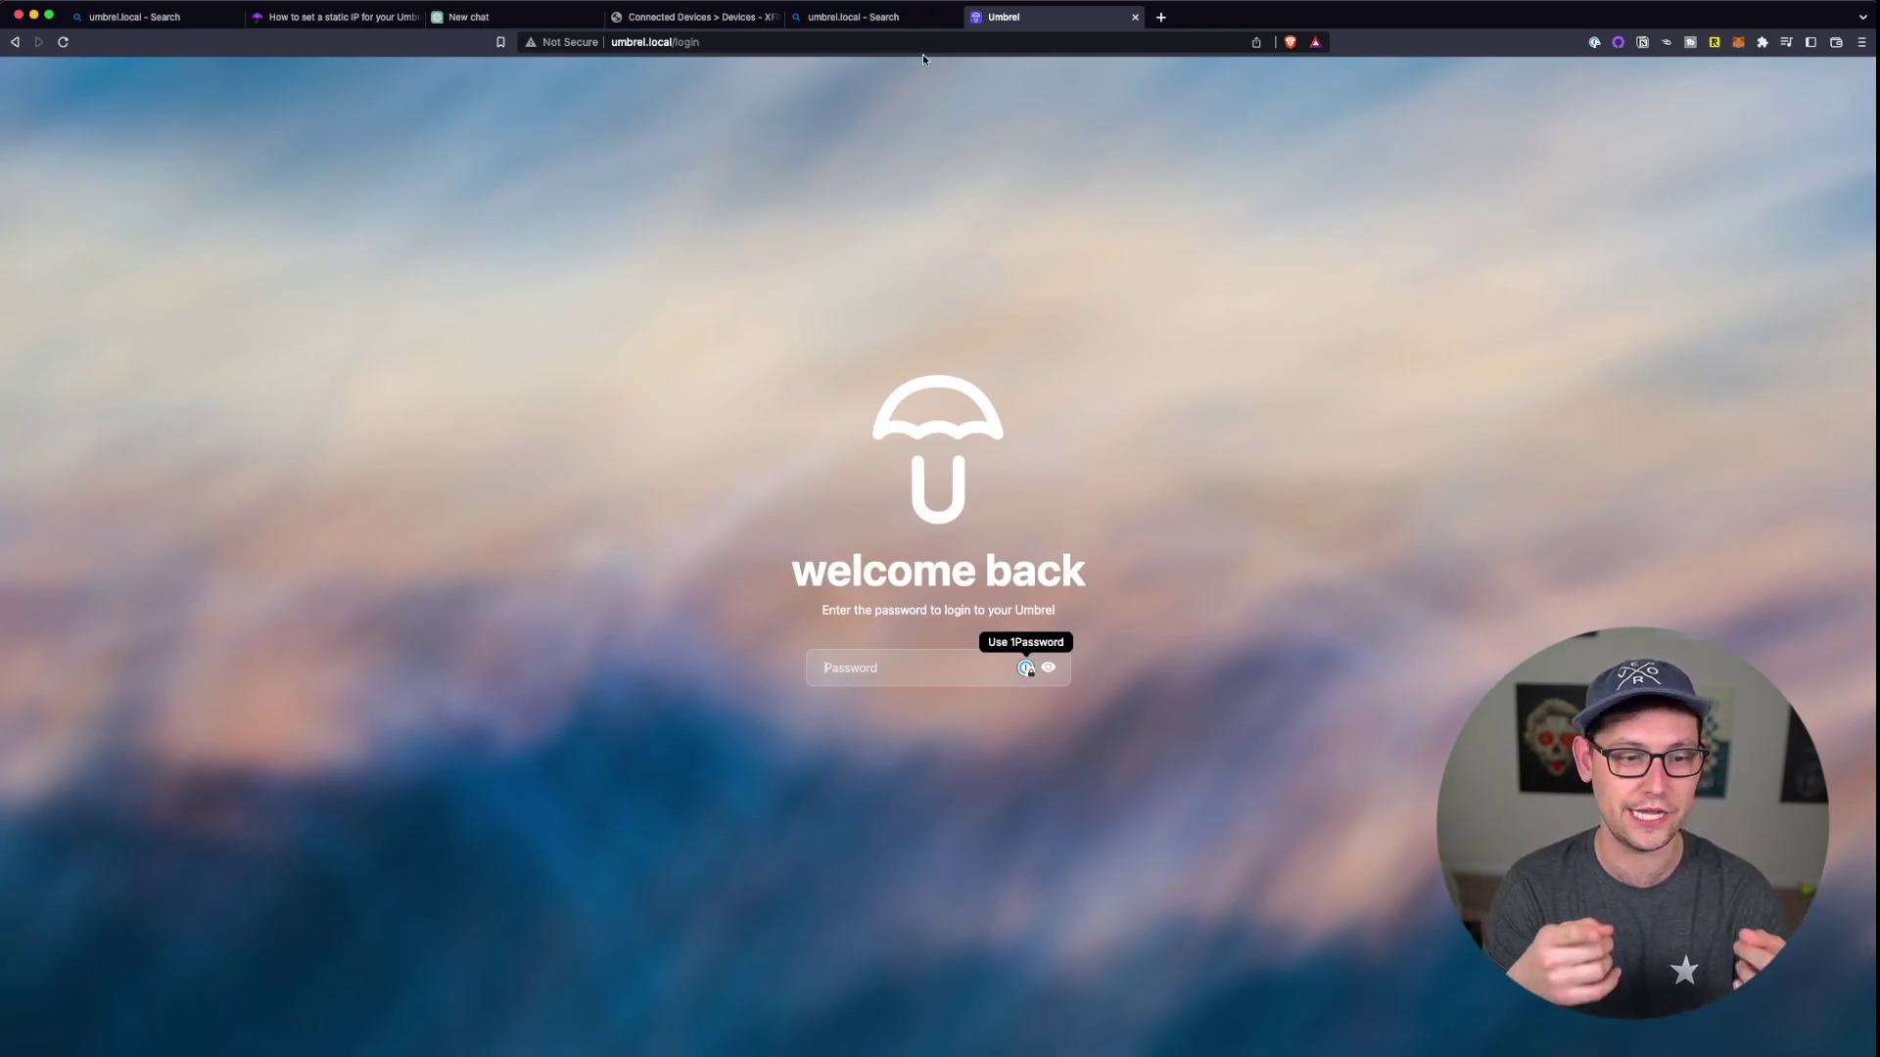
- Open the earlier 'Umbrel Access Issues' conversation in ChatGPT
{"action": "left_click", "coordinate": [338, 17]}
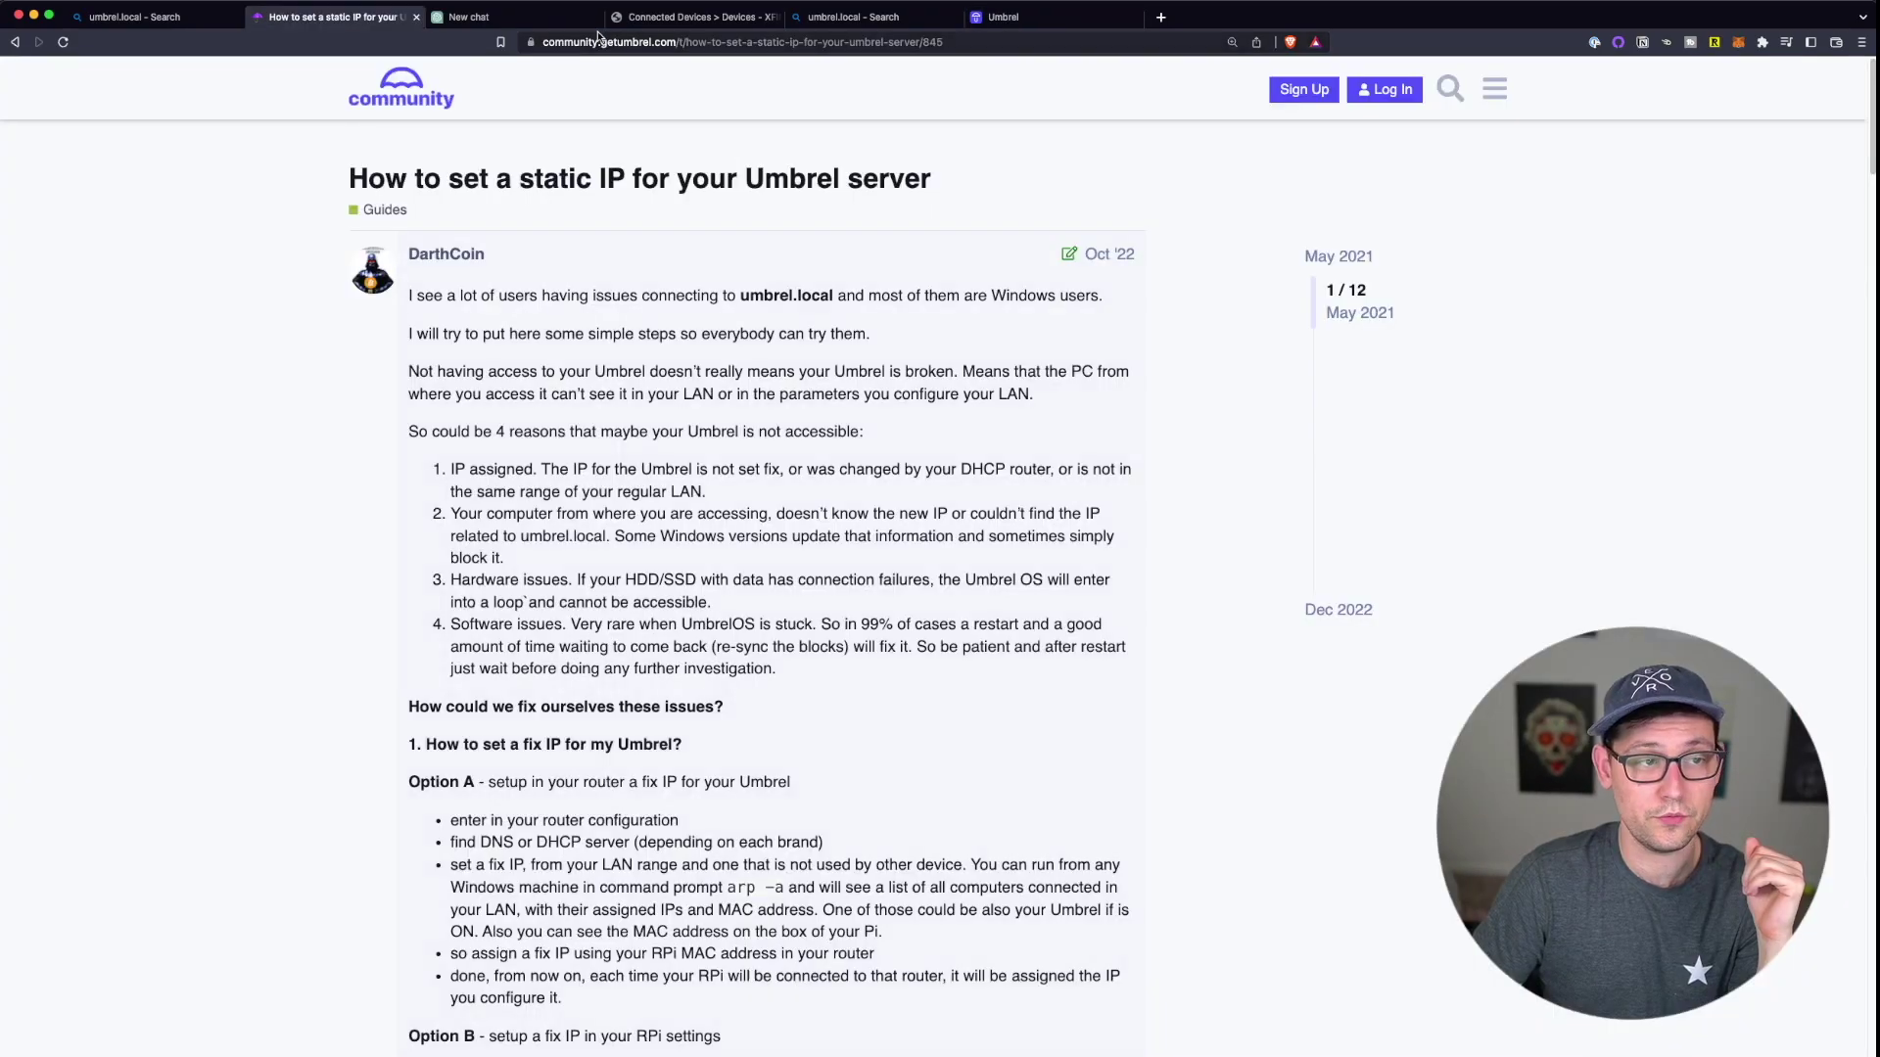
{"action": "left_click", "coordinate": [534, 19]}
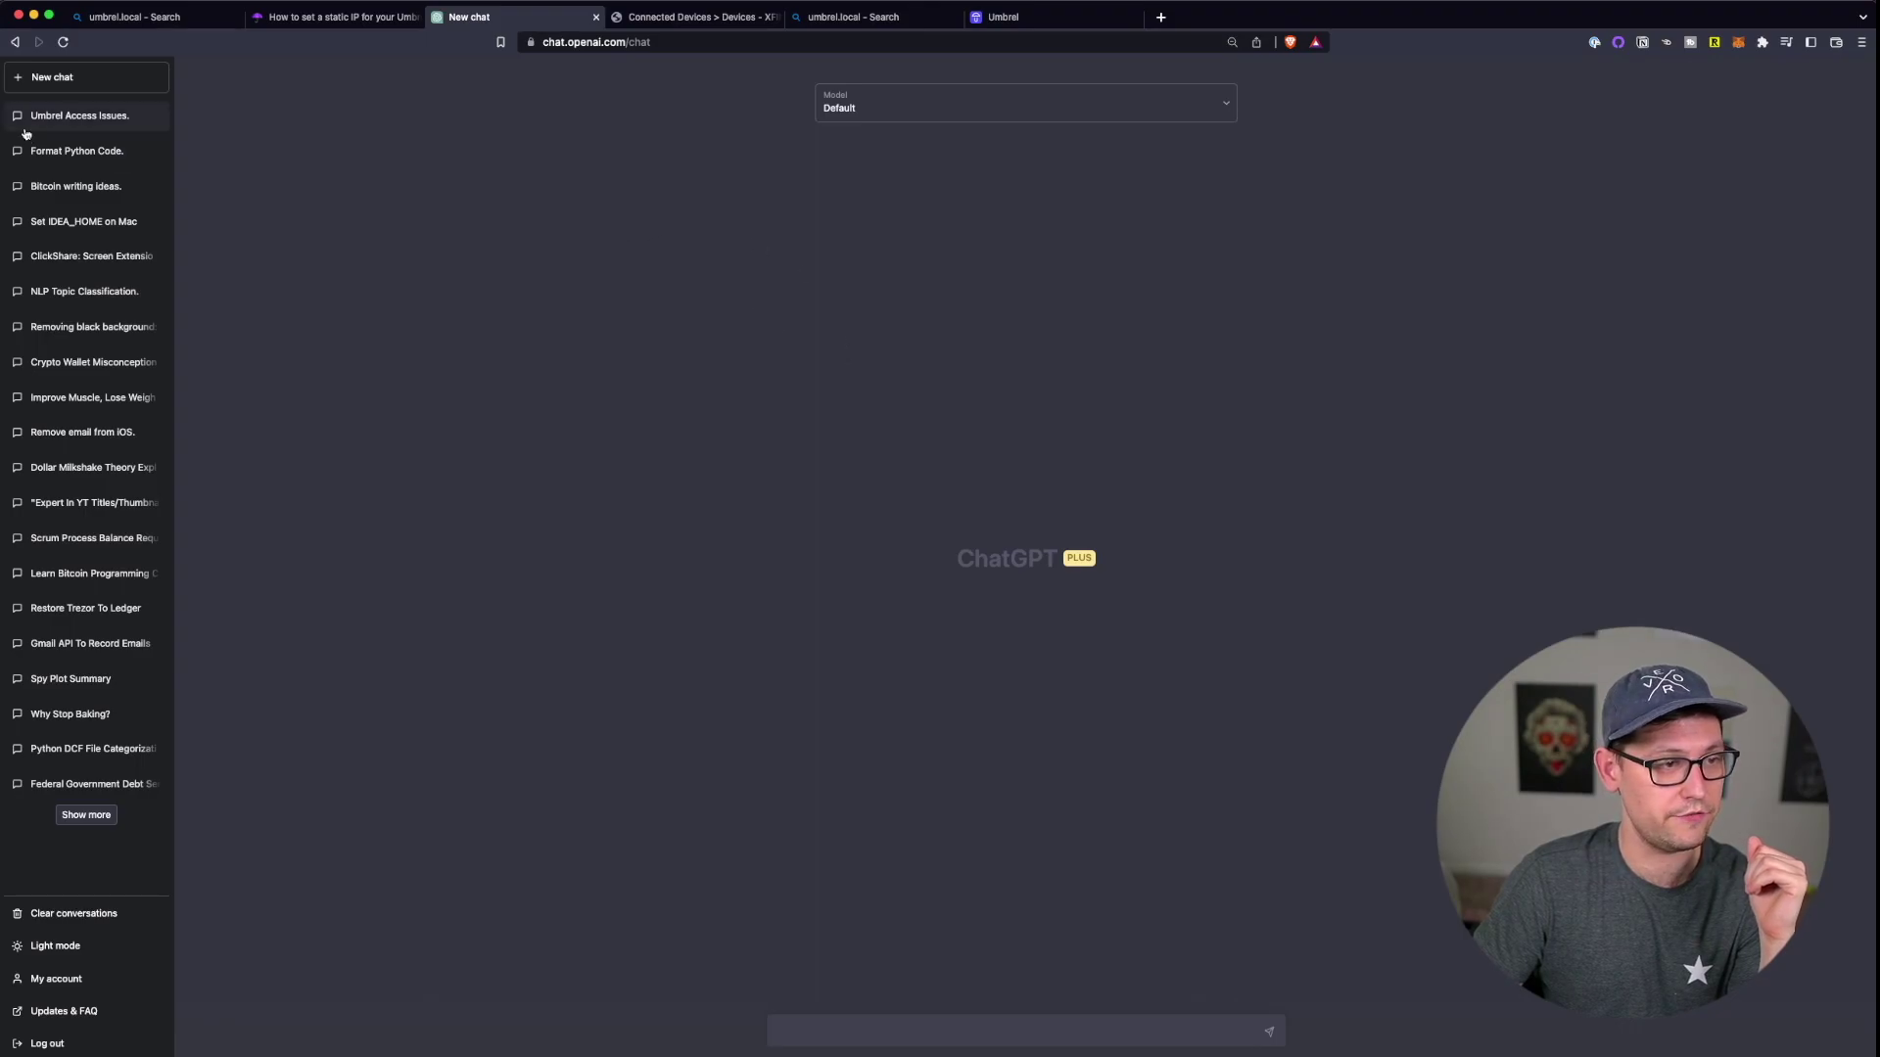
{"action": "left_click", "coordinate": [49, 123]}
- Read through the static-IP community guide, highlighting the router configuration step and the intro's reasons
{"action": "key", "text": "ctrl+shift+Tab"}
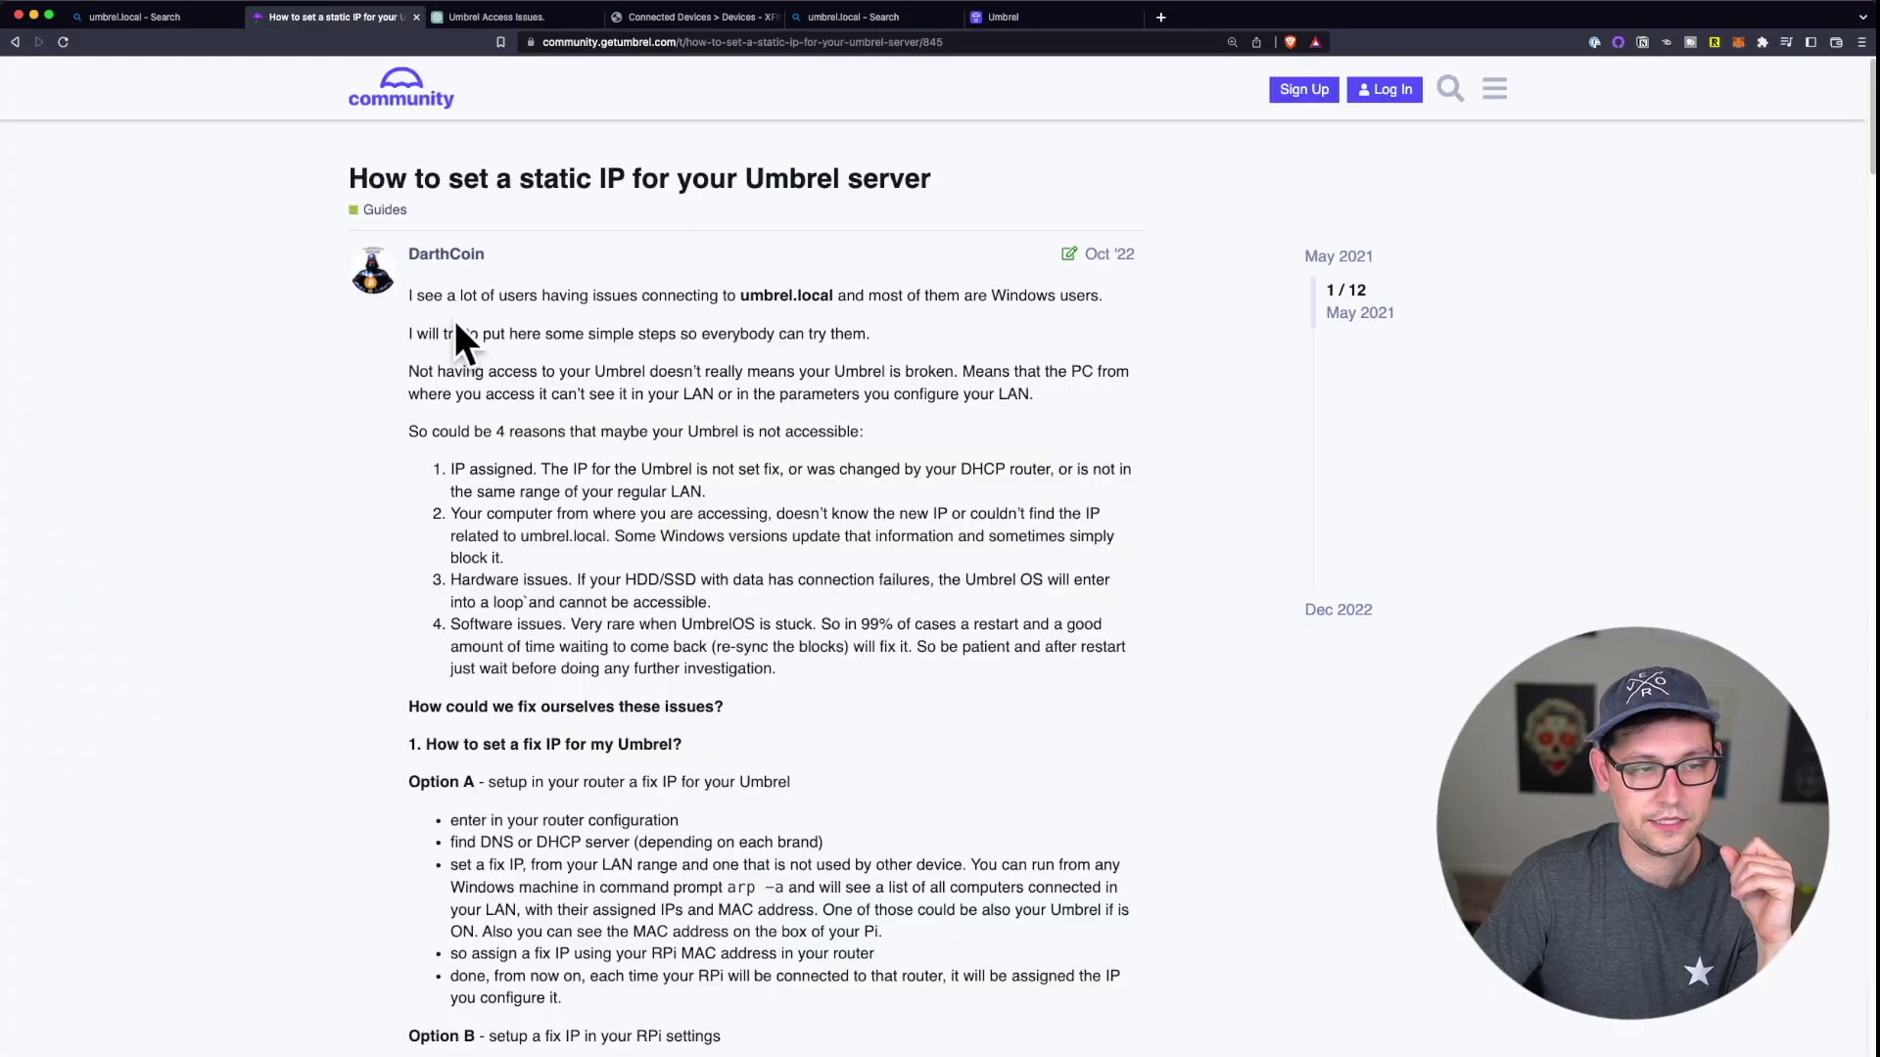
{"action": "scroll", "coordinate": [537, 789], "scroll_direction": "down", "scroll_amount": 8}
{"action": "scroll", "coordinate": [757, 728], "scroll_direction": "down", "scroll_amount": 2}
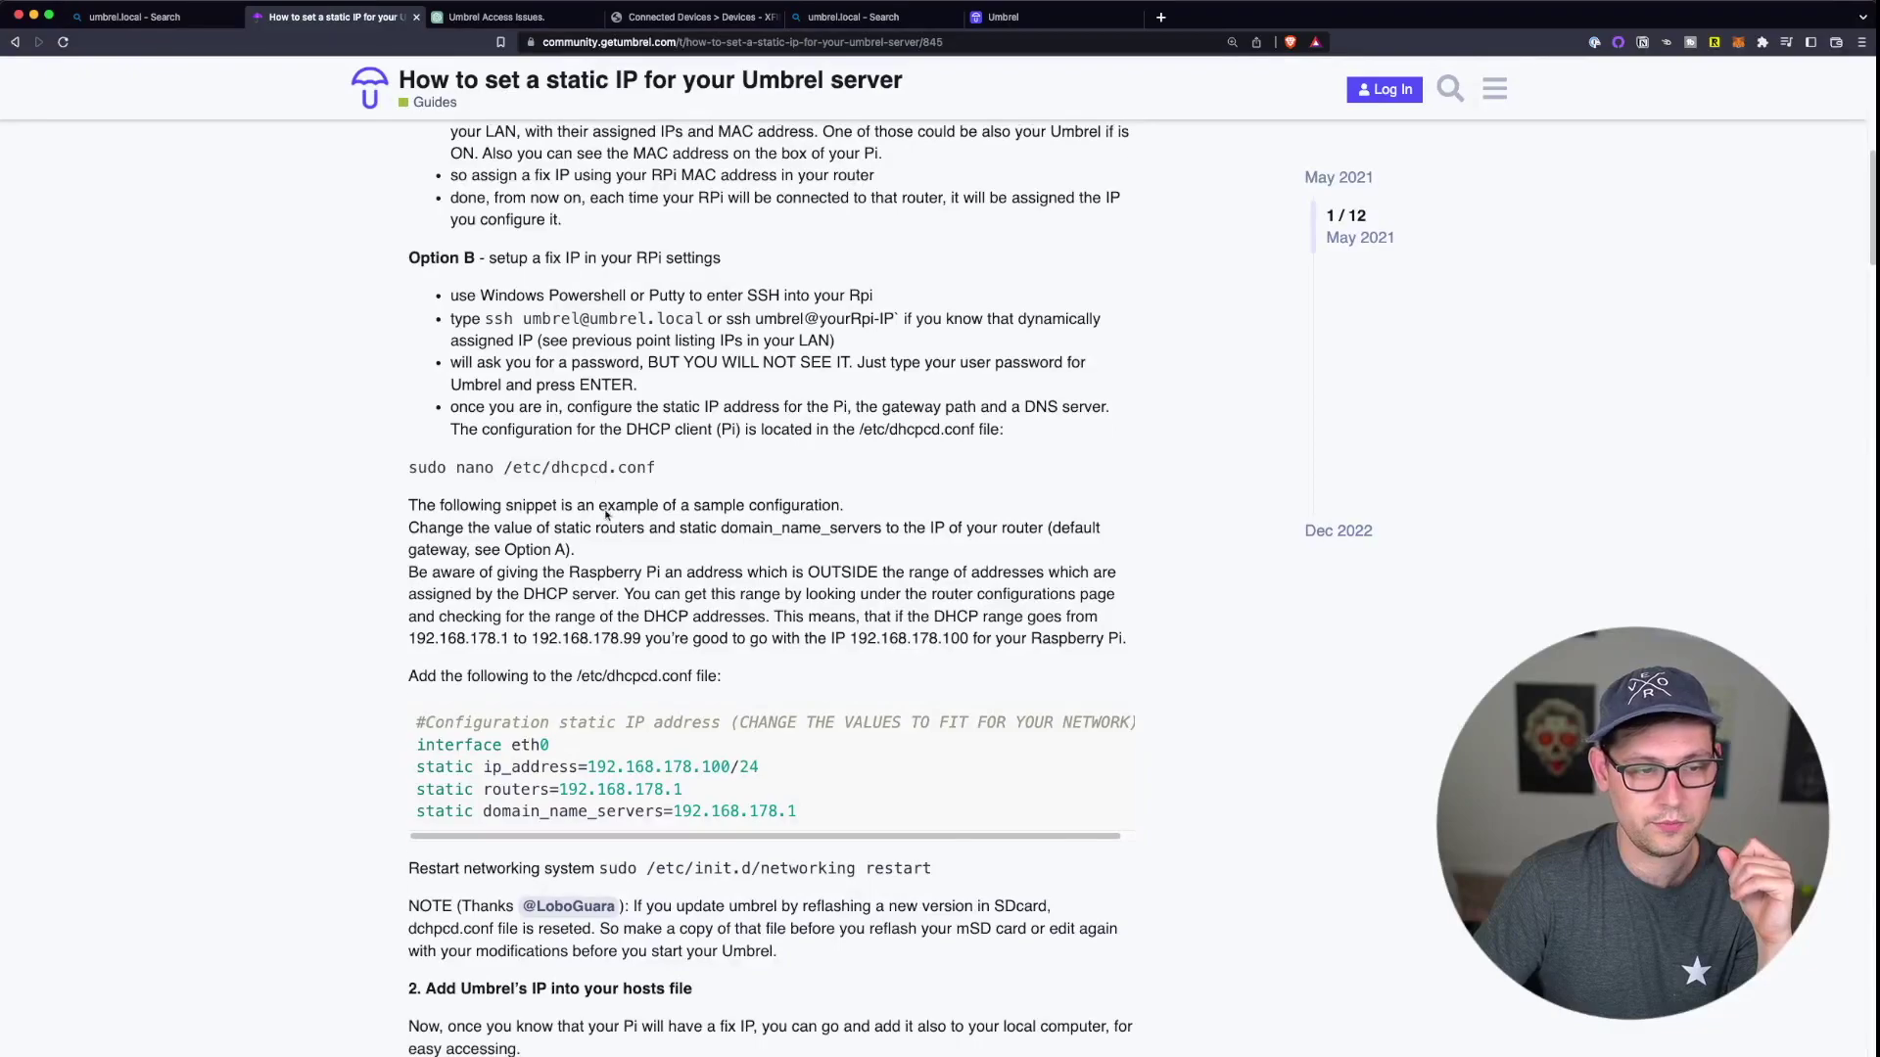
{"action": "scroll", "coordinate": [560, 333], "scroll_direction": "up", "scroll_amount": 10}
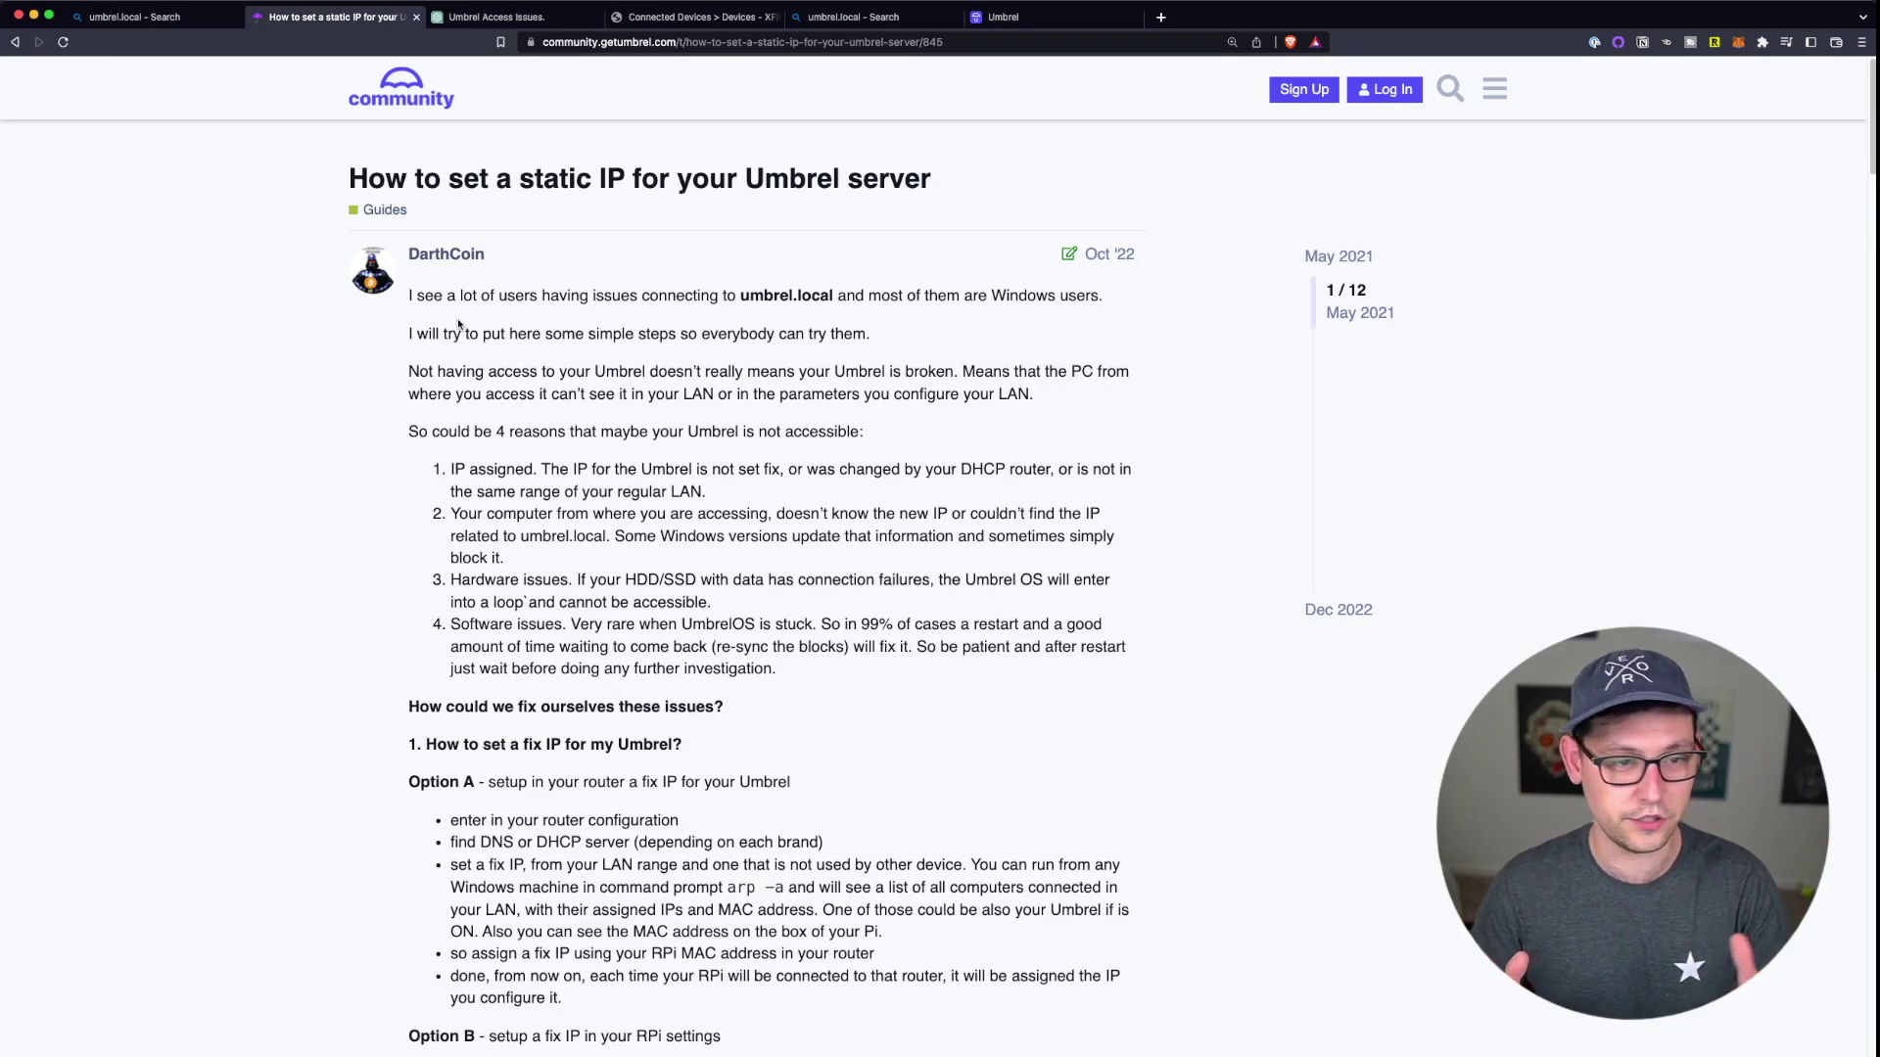
{"action": "scroll", "coordinate": [710, 596], "scroll_direction": "down", "scroll_amount": 5}
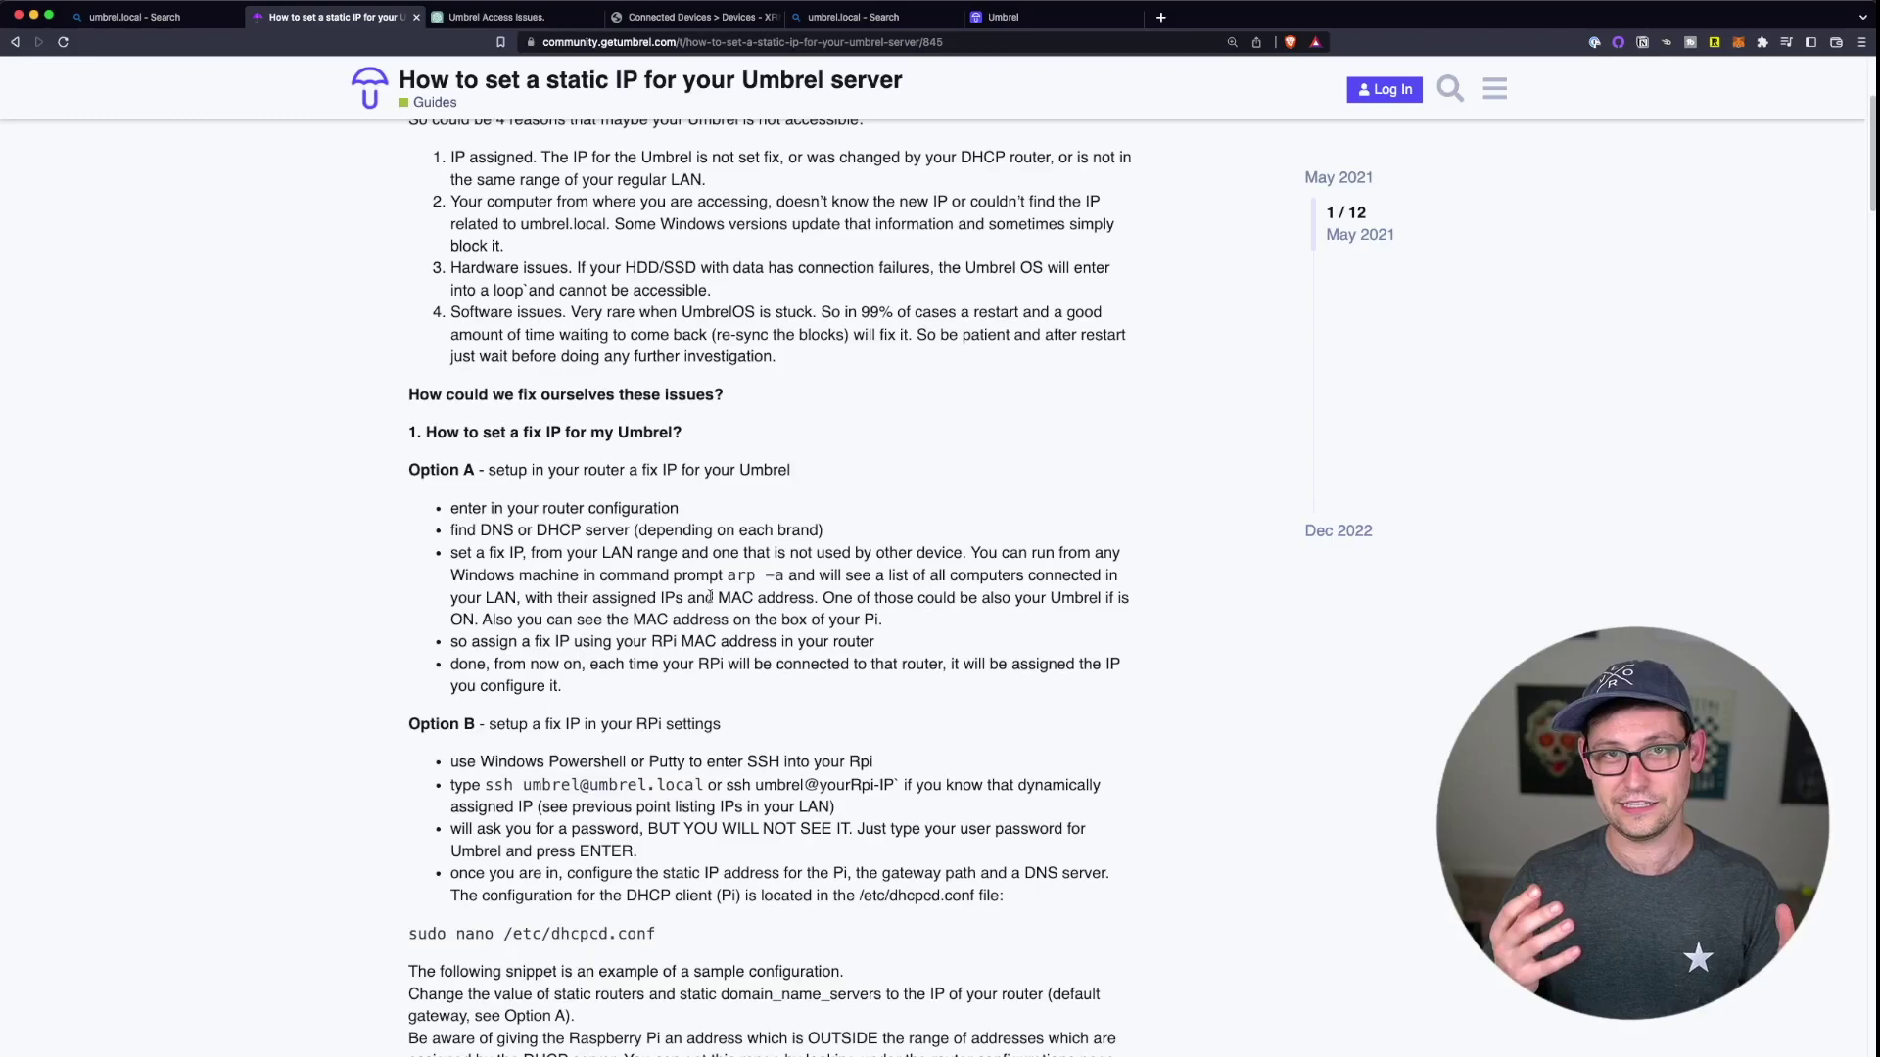
{"action": "scroll", "coordinate": [747, 643], "scroll_direction": "up", "scroll_amount": 1}
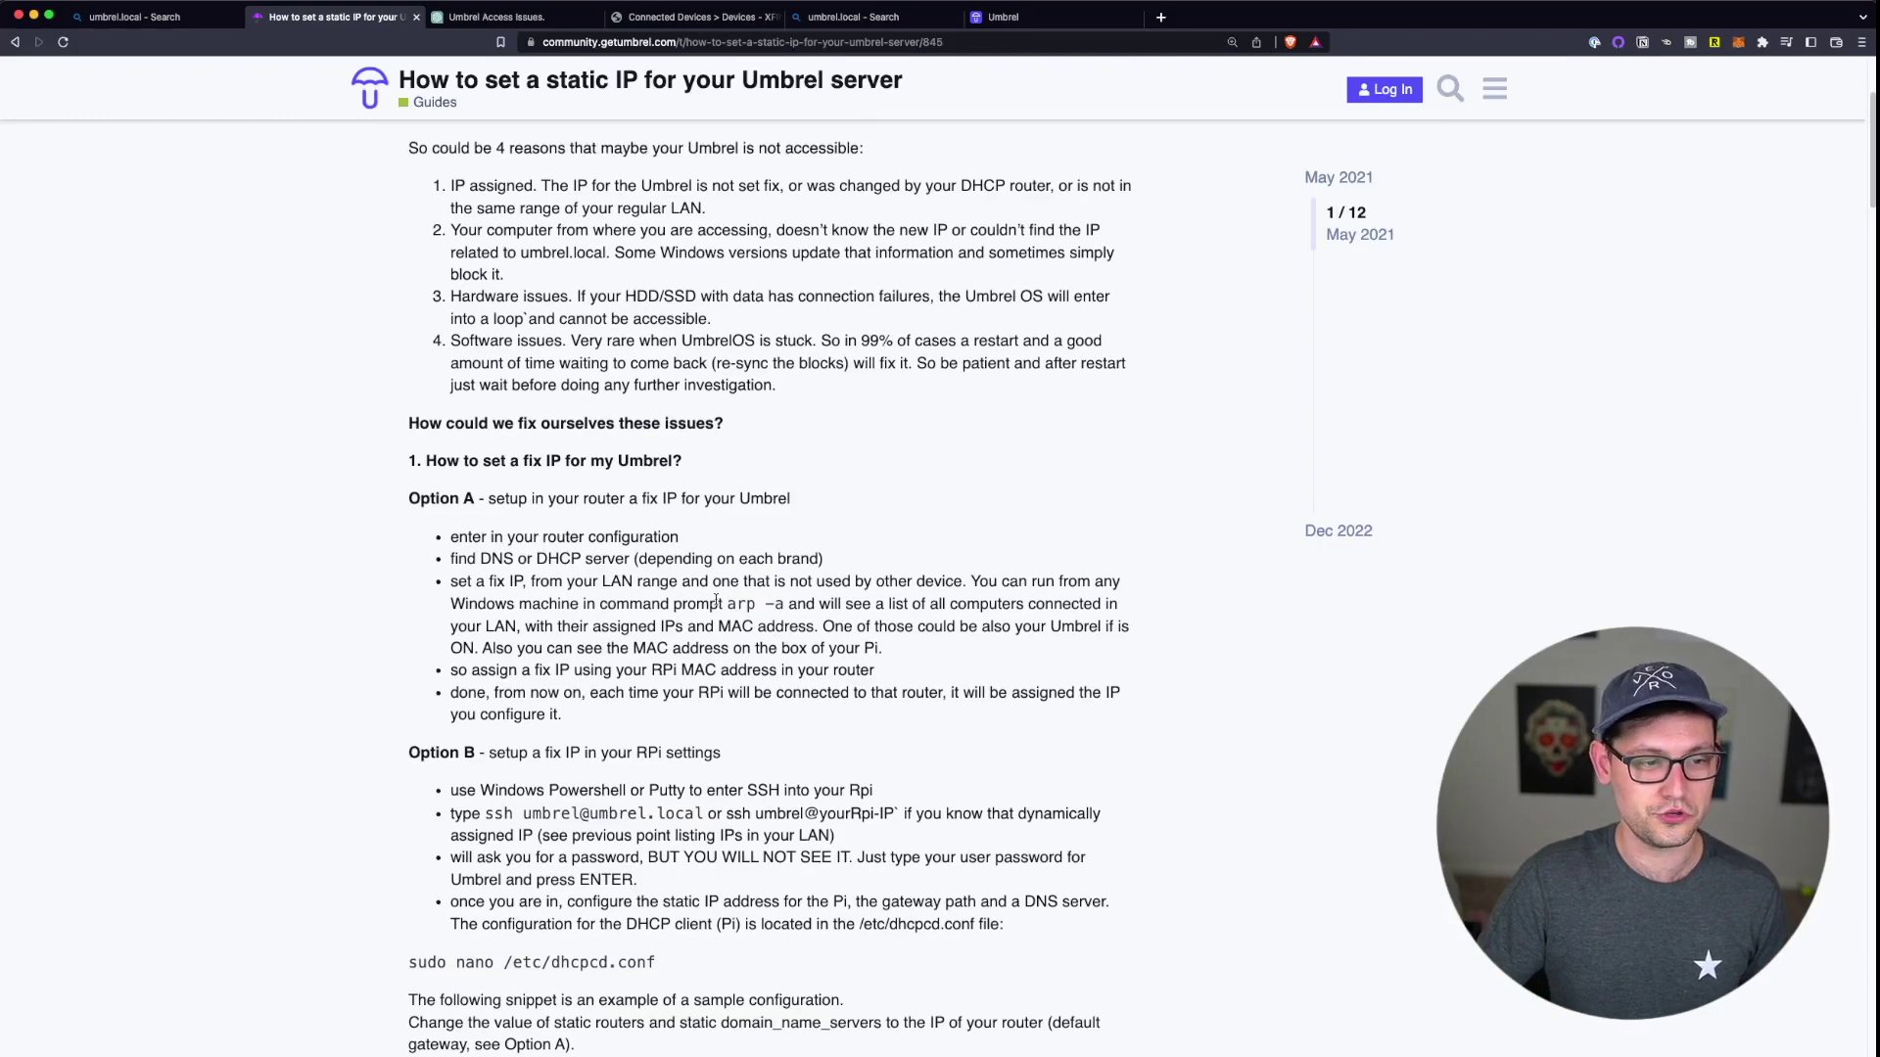
{"action": "left_click_drag", "start_coordinate": [694, 559], "coordinate": [452, 537]}
{"action": "left_click", "coordinate": [807, 596]}
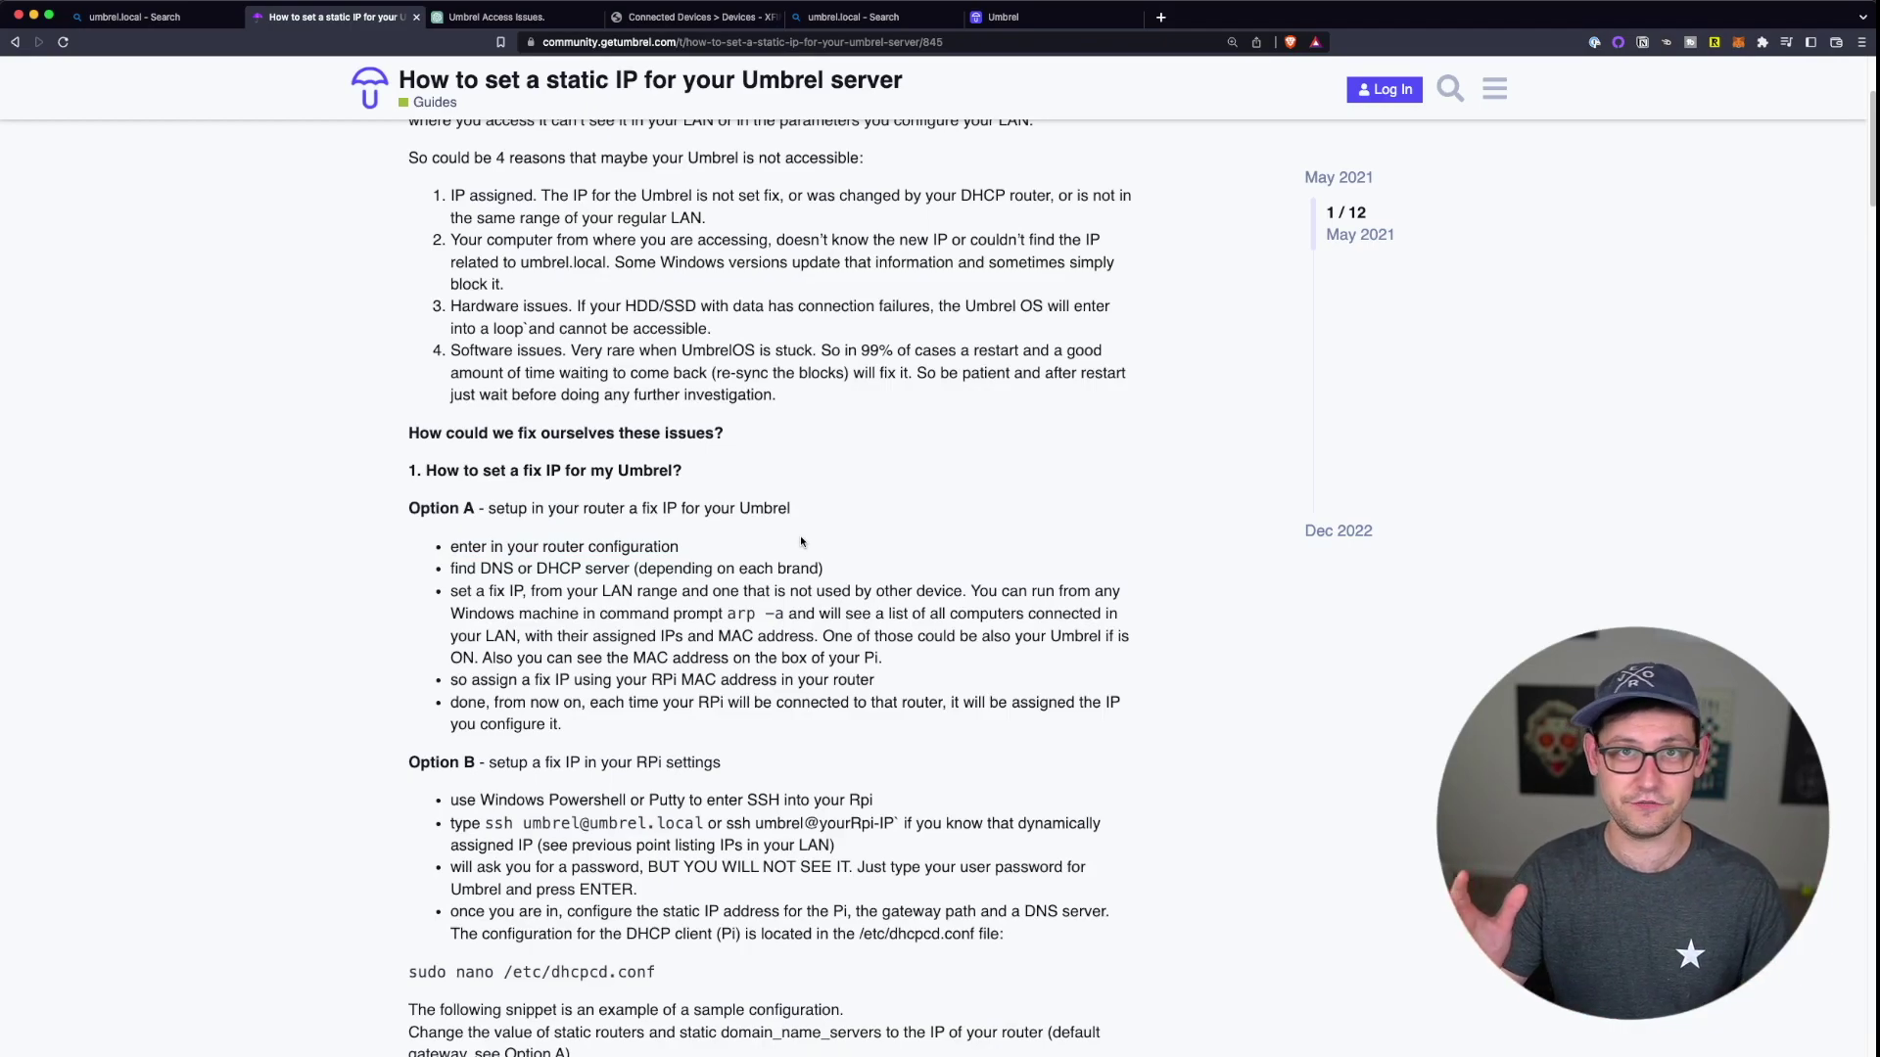
{"action": "scroll", "coordinate": [686, 441], "scroll_direction": "up", "scroll_amount": 6}
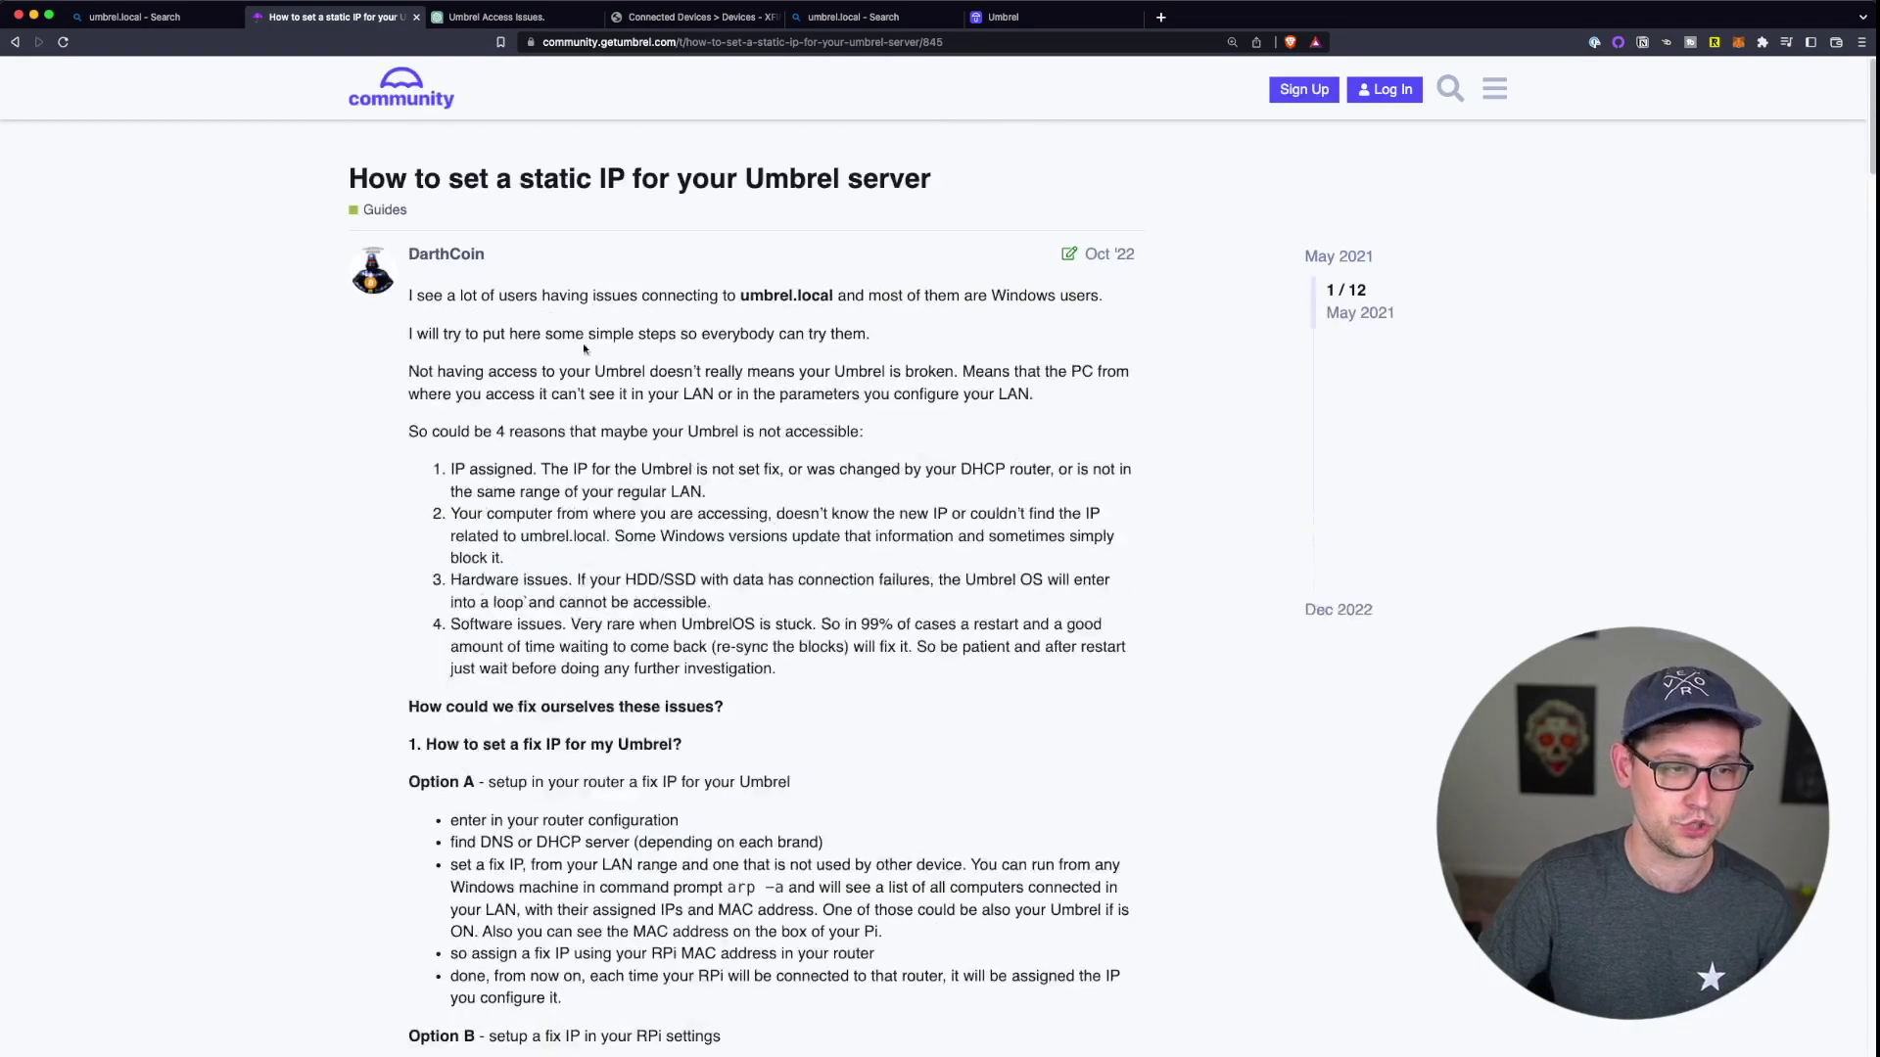
{"action": "left_click_drag", "start_coordinate": [410, 295], "coordinate": [776, 669]}
{"action": "scroll", "coordinate": [776, 669], "scroll_direction": "down", "scroll_amount": 1}
{"action": "left_click", "coordinate": [544, 401]}
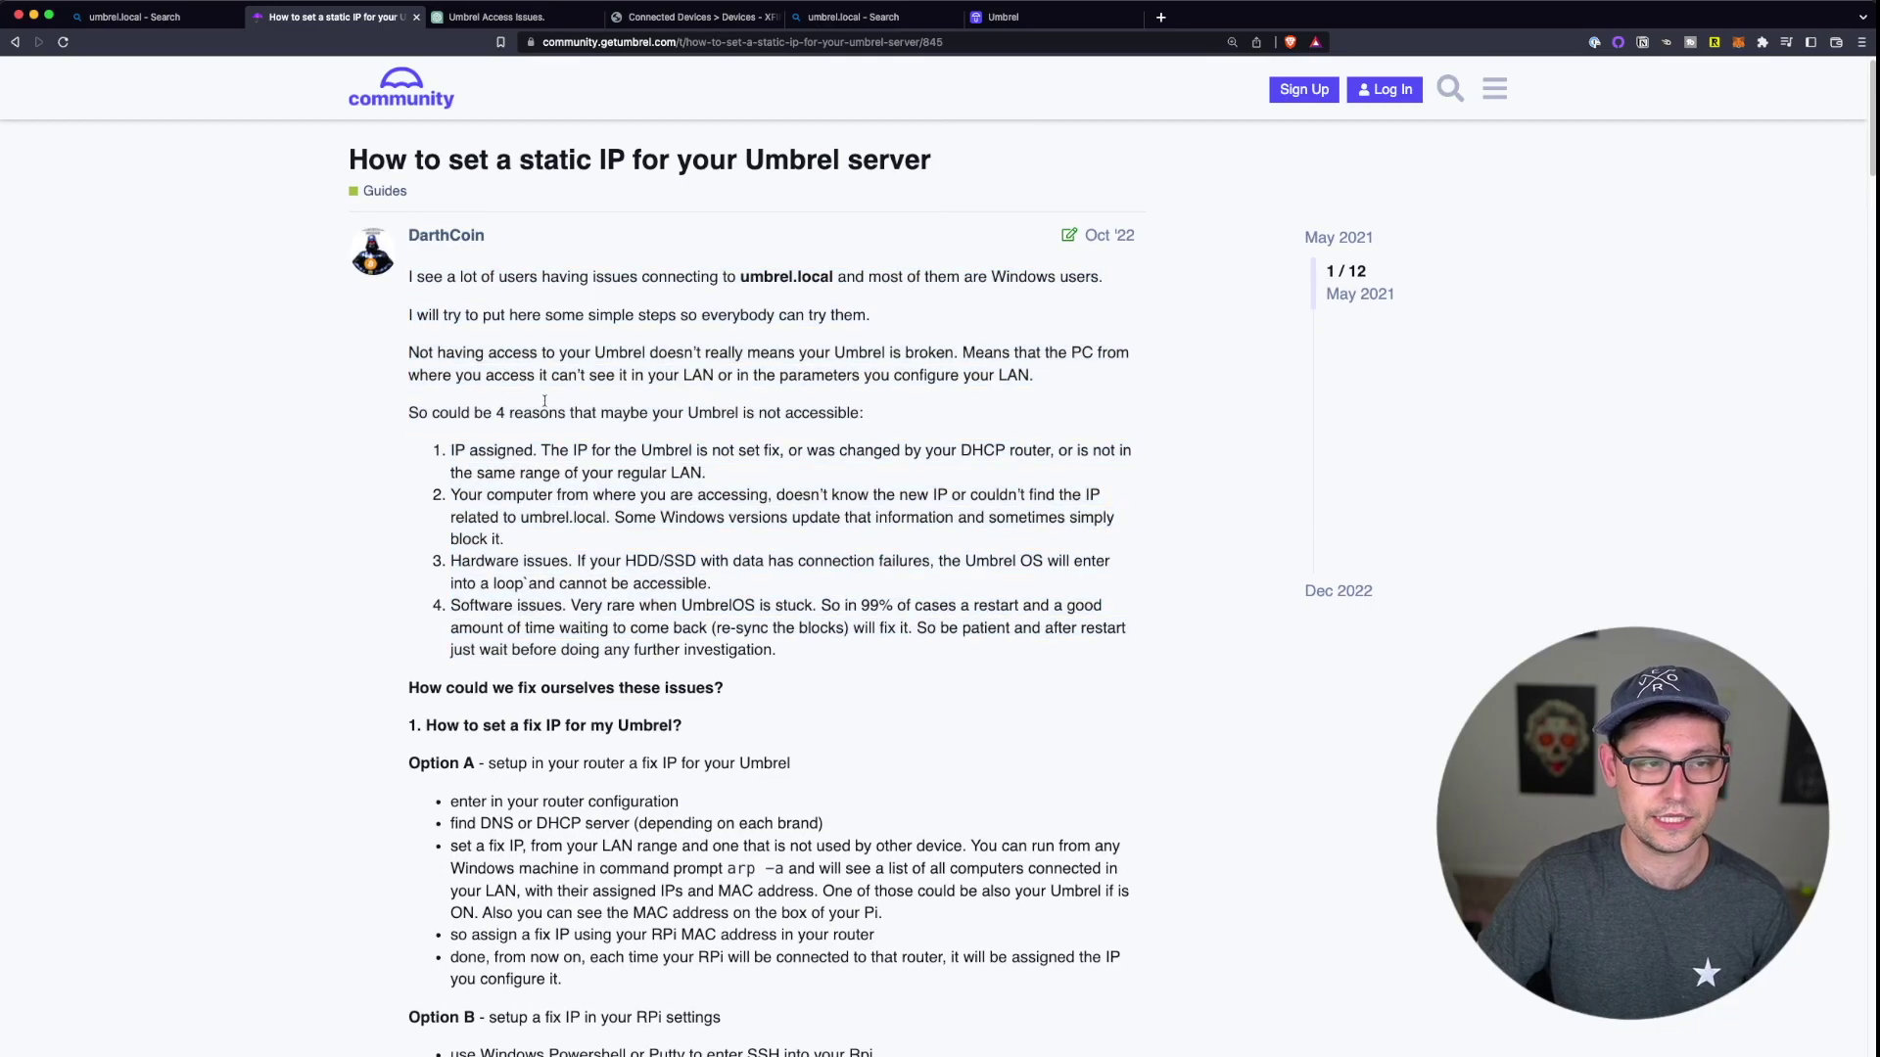
- Review ChatGPT's answers on fixing IP 10.0.0.169 and mapping umbrel.local in the Mac hosts file
{"action": "left_click", "coordinate": [504, 18]}
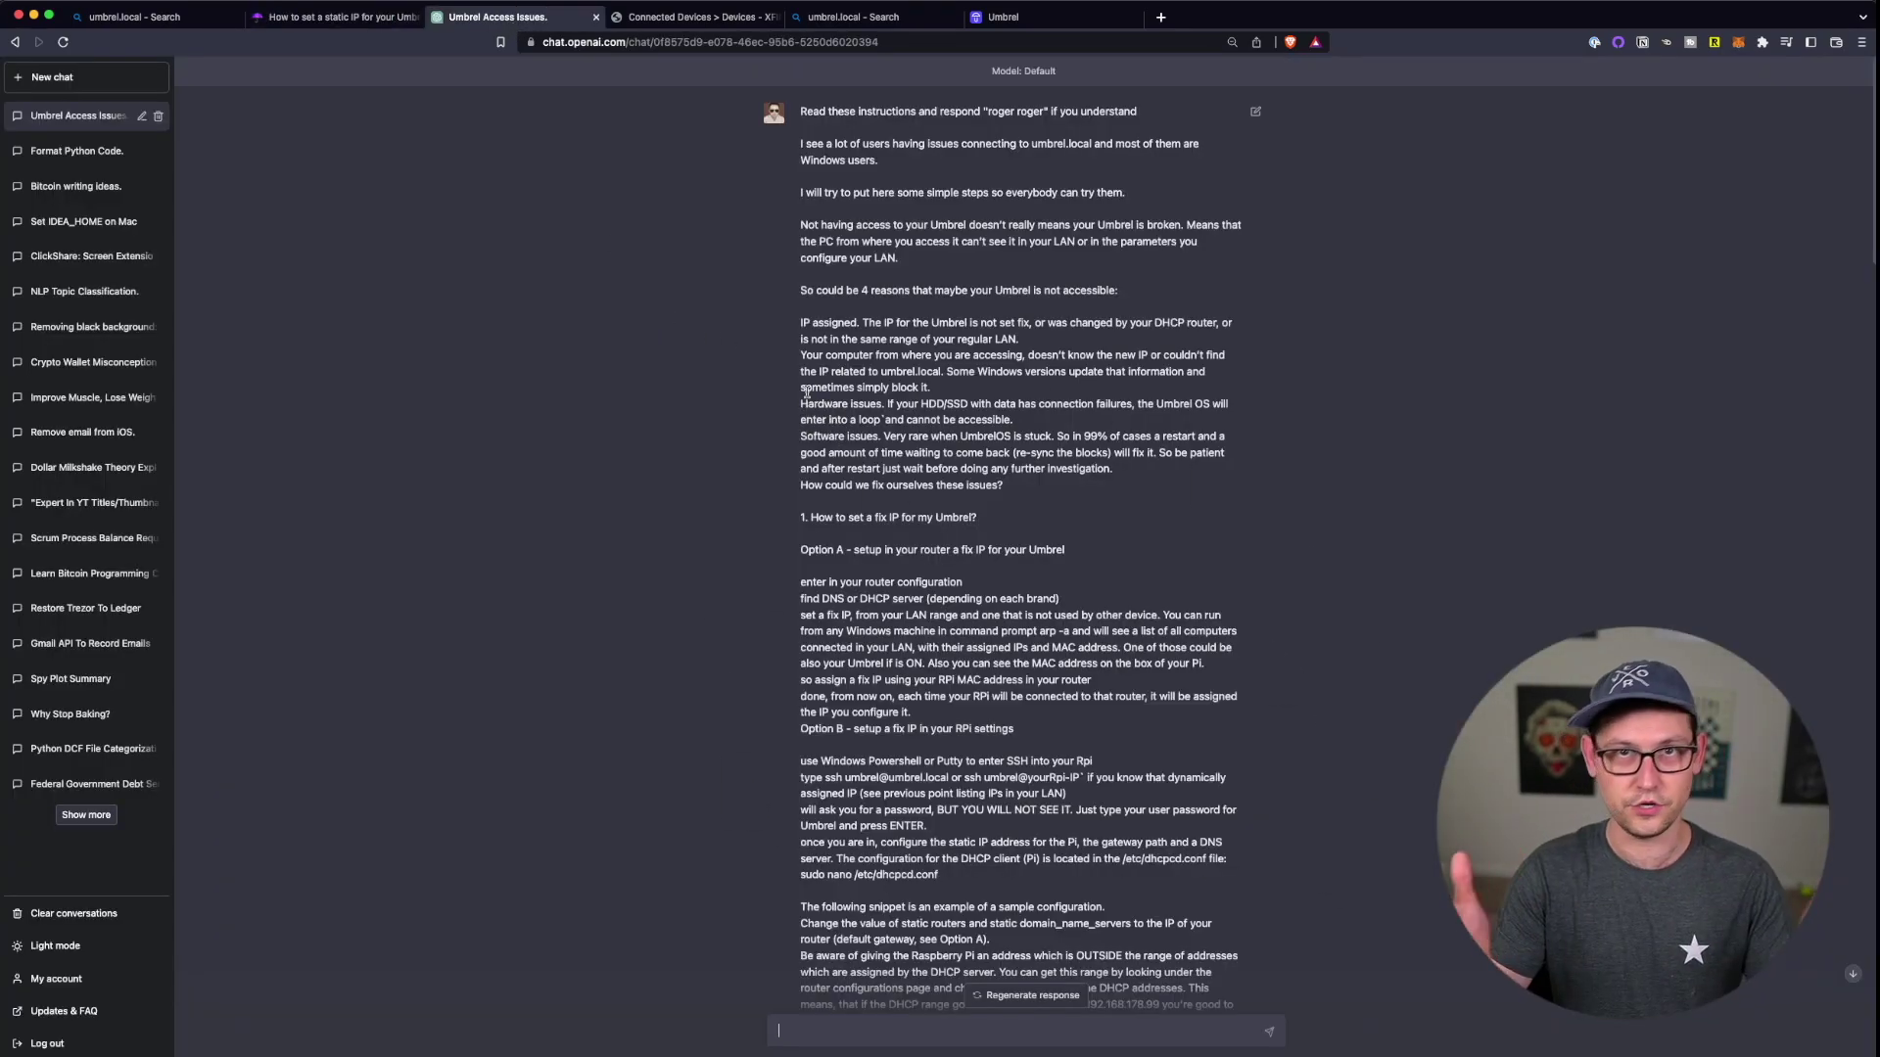
{"action": "scroll", "coordinate": [808, 564], "scroll_direction": "down", "scroll_amount": 20}
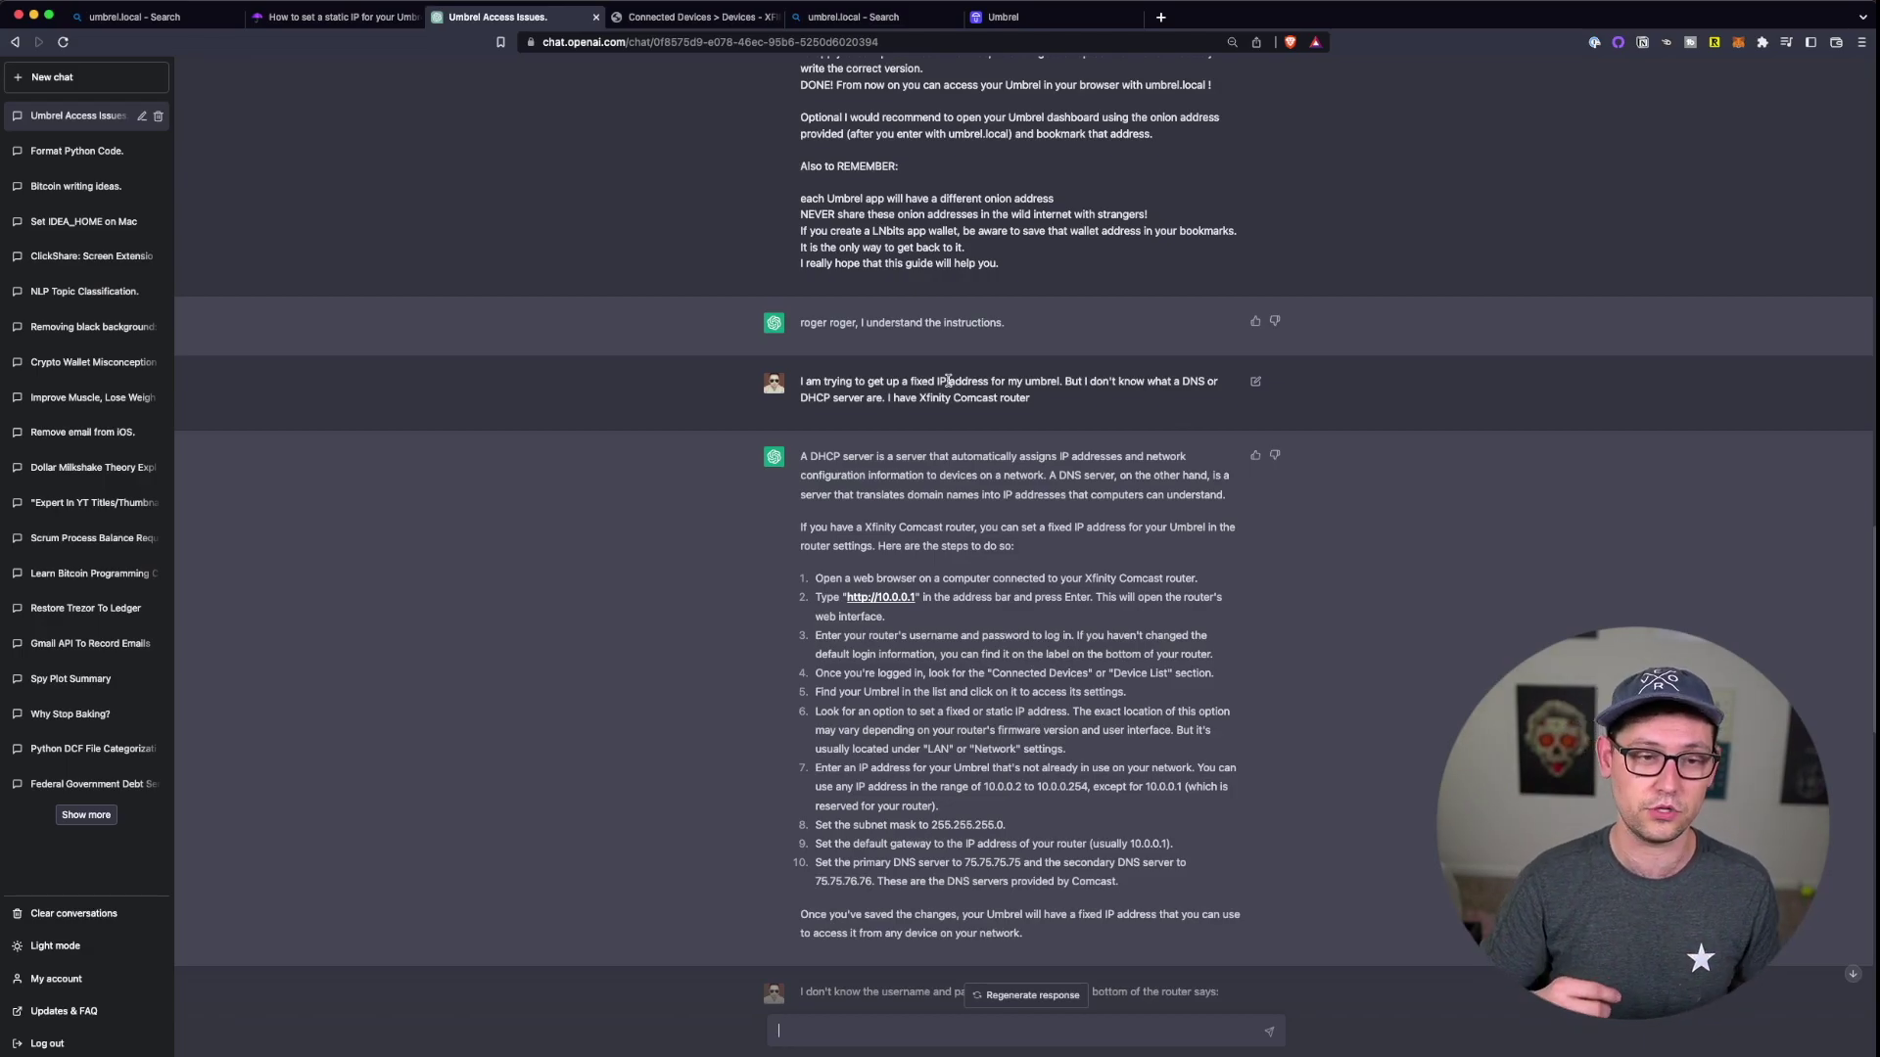
{"action": "scroll", "coordinate": [948, 381], "scroll_direction": "up", "scroll_amount": 5}
{"action": "left_click_drag", "start_coordinate": [1008, 607], "coordinate": [715, 143]}
{"action": "left_click", "coordinate": [987, 435]}
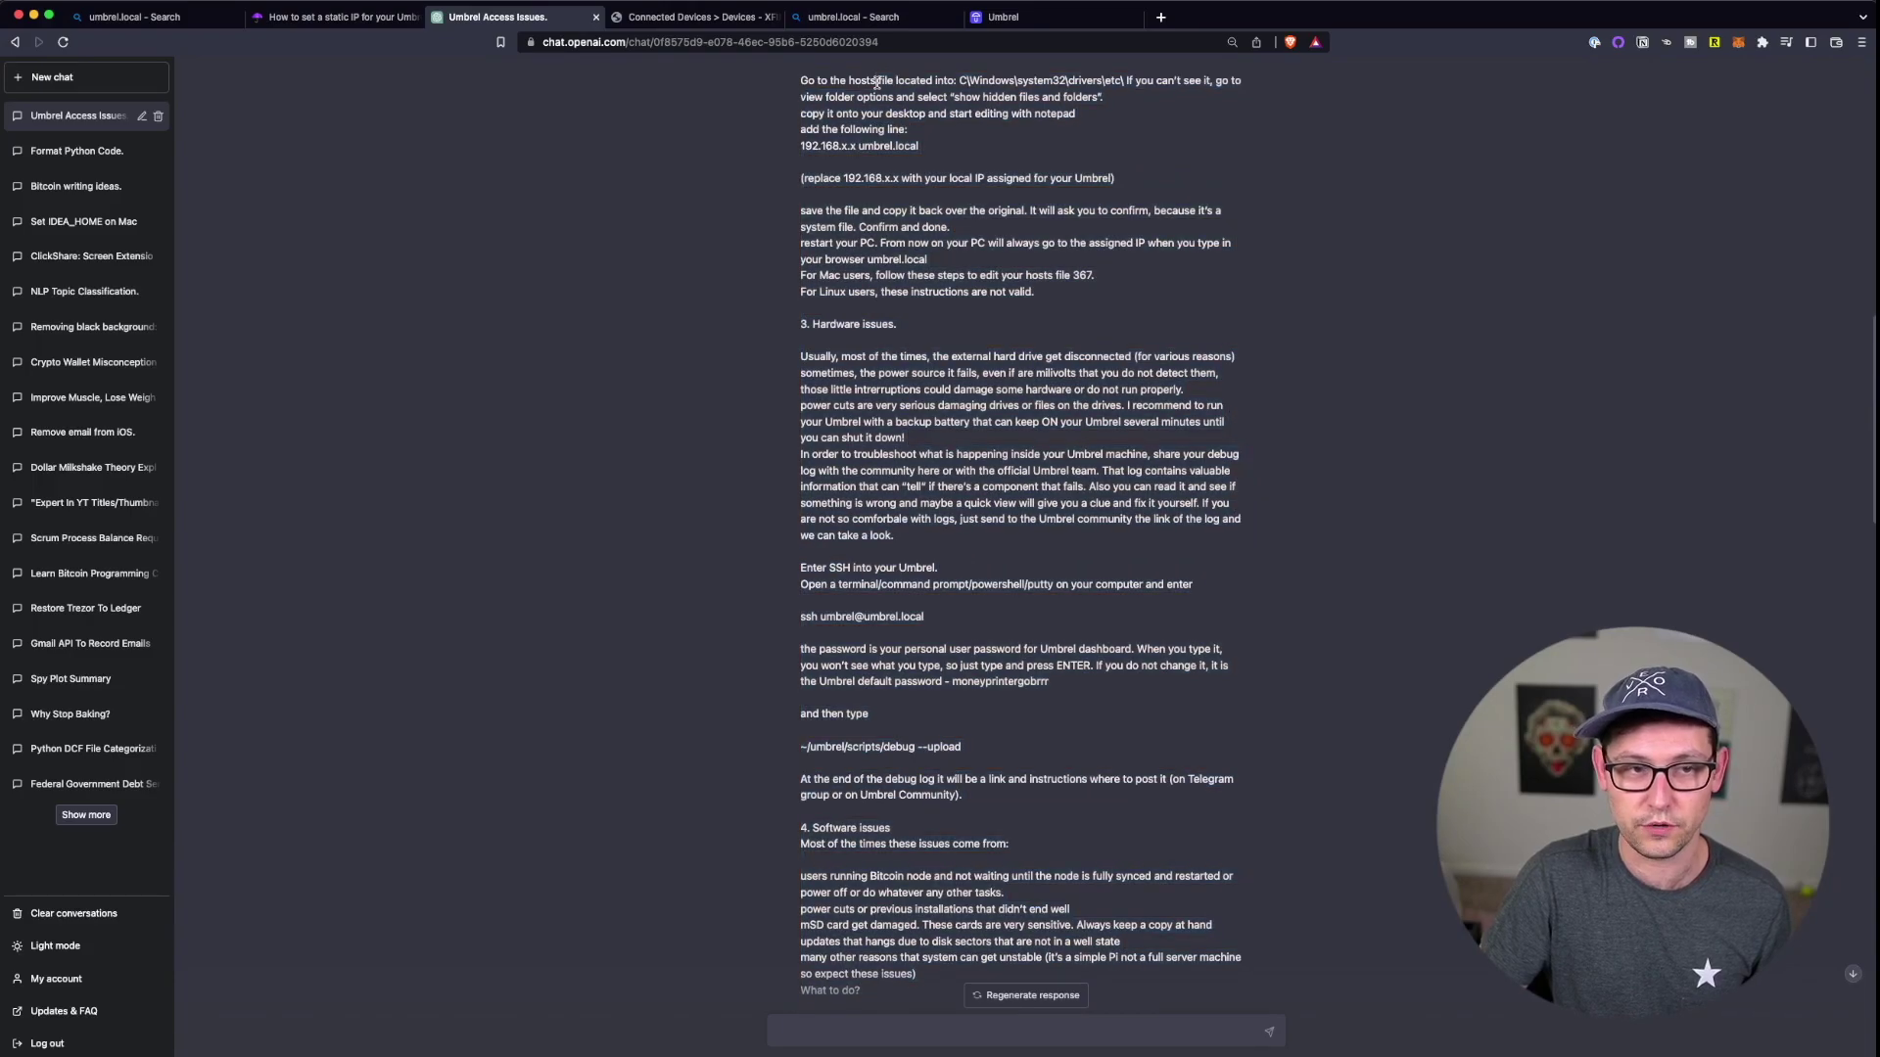
{"action": "scroll", "coordinate": [1012, 451], "scroll_direction": "down", "scroll_amount": 10}
{"action": "scroll", "coordinate": [1012, 450], "scroll_direction": "down", "scroll_amount": 10}
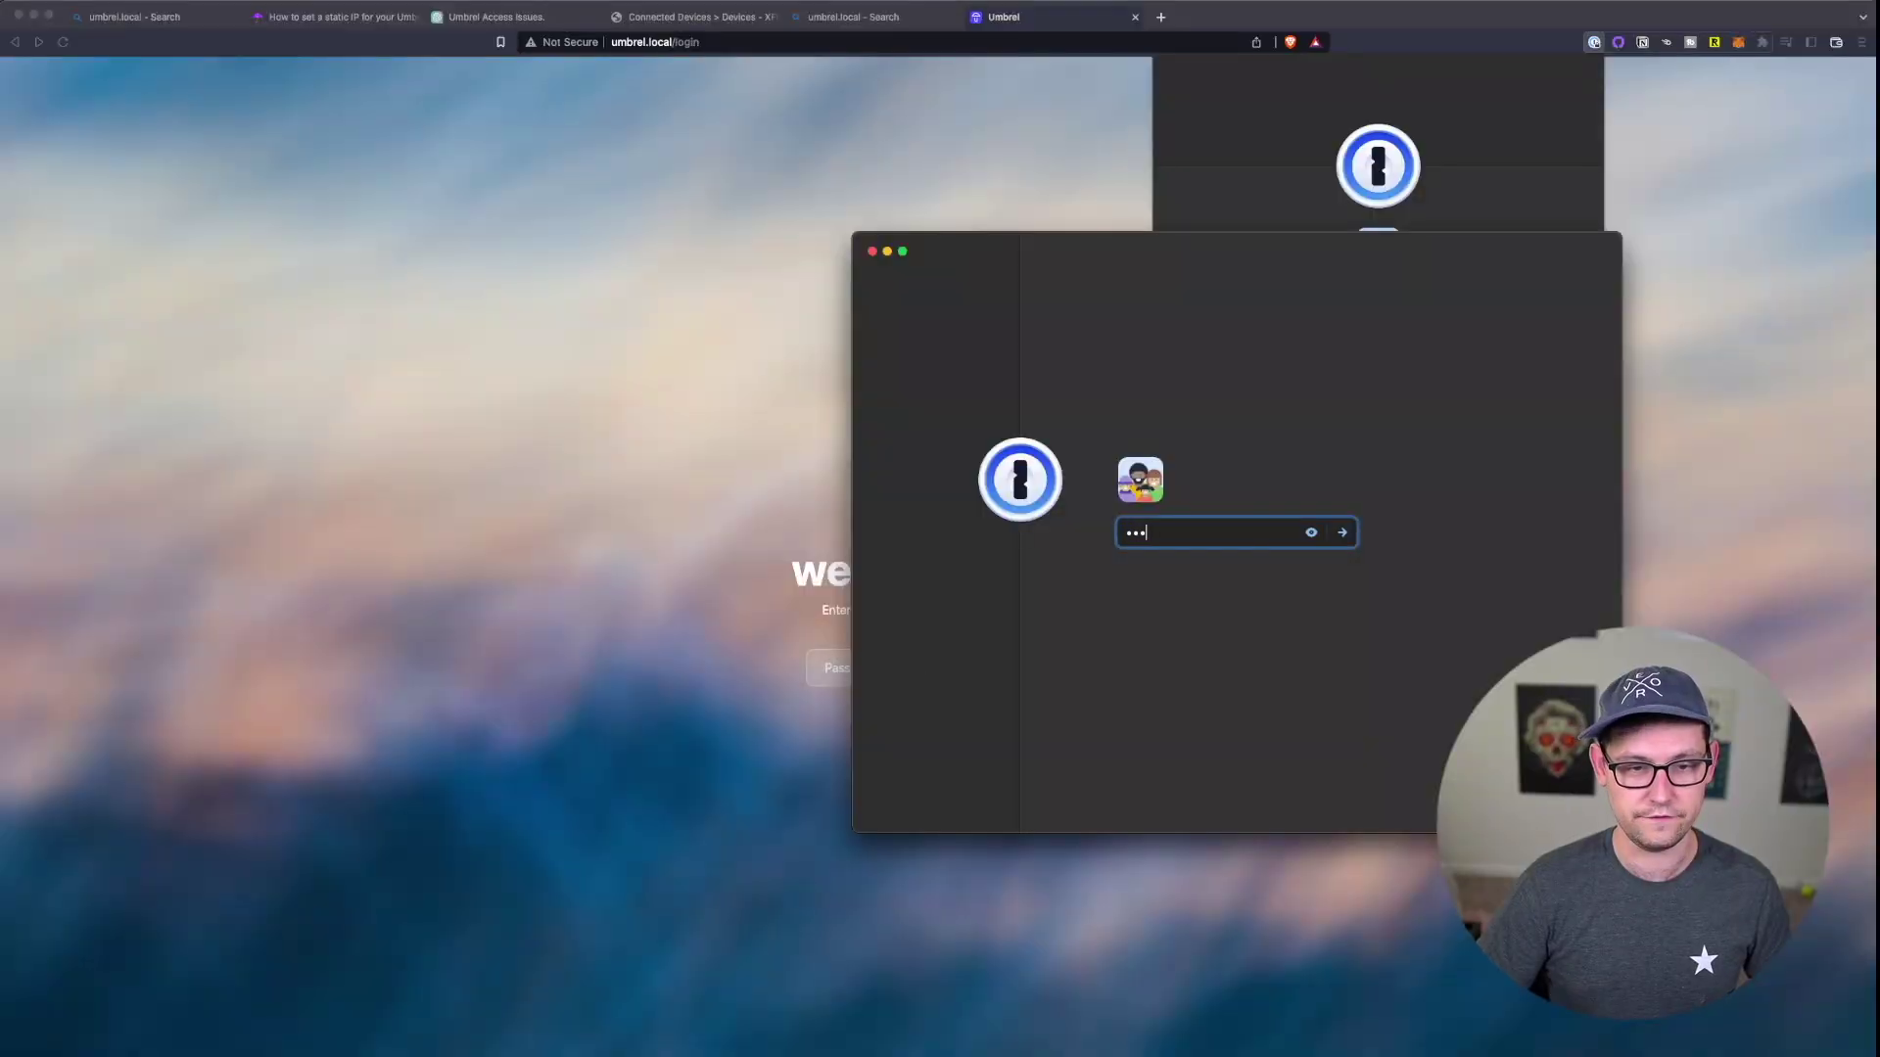
- Unlock 1Password with its master password, autofill the saved Umbrel login, and log in
{"action": "type", "text": "•••••••"}
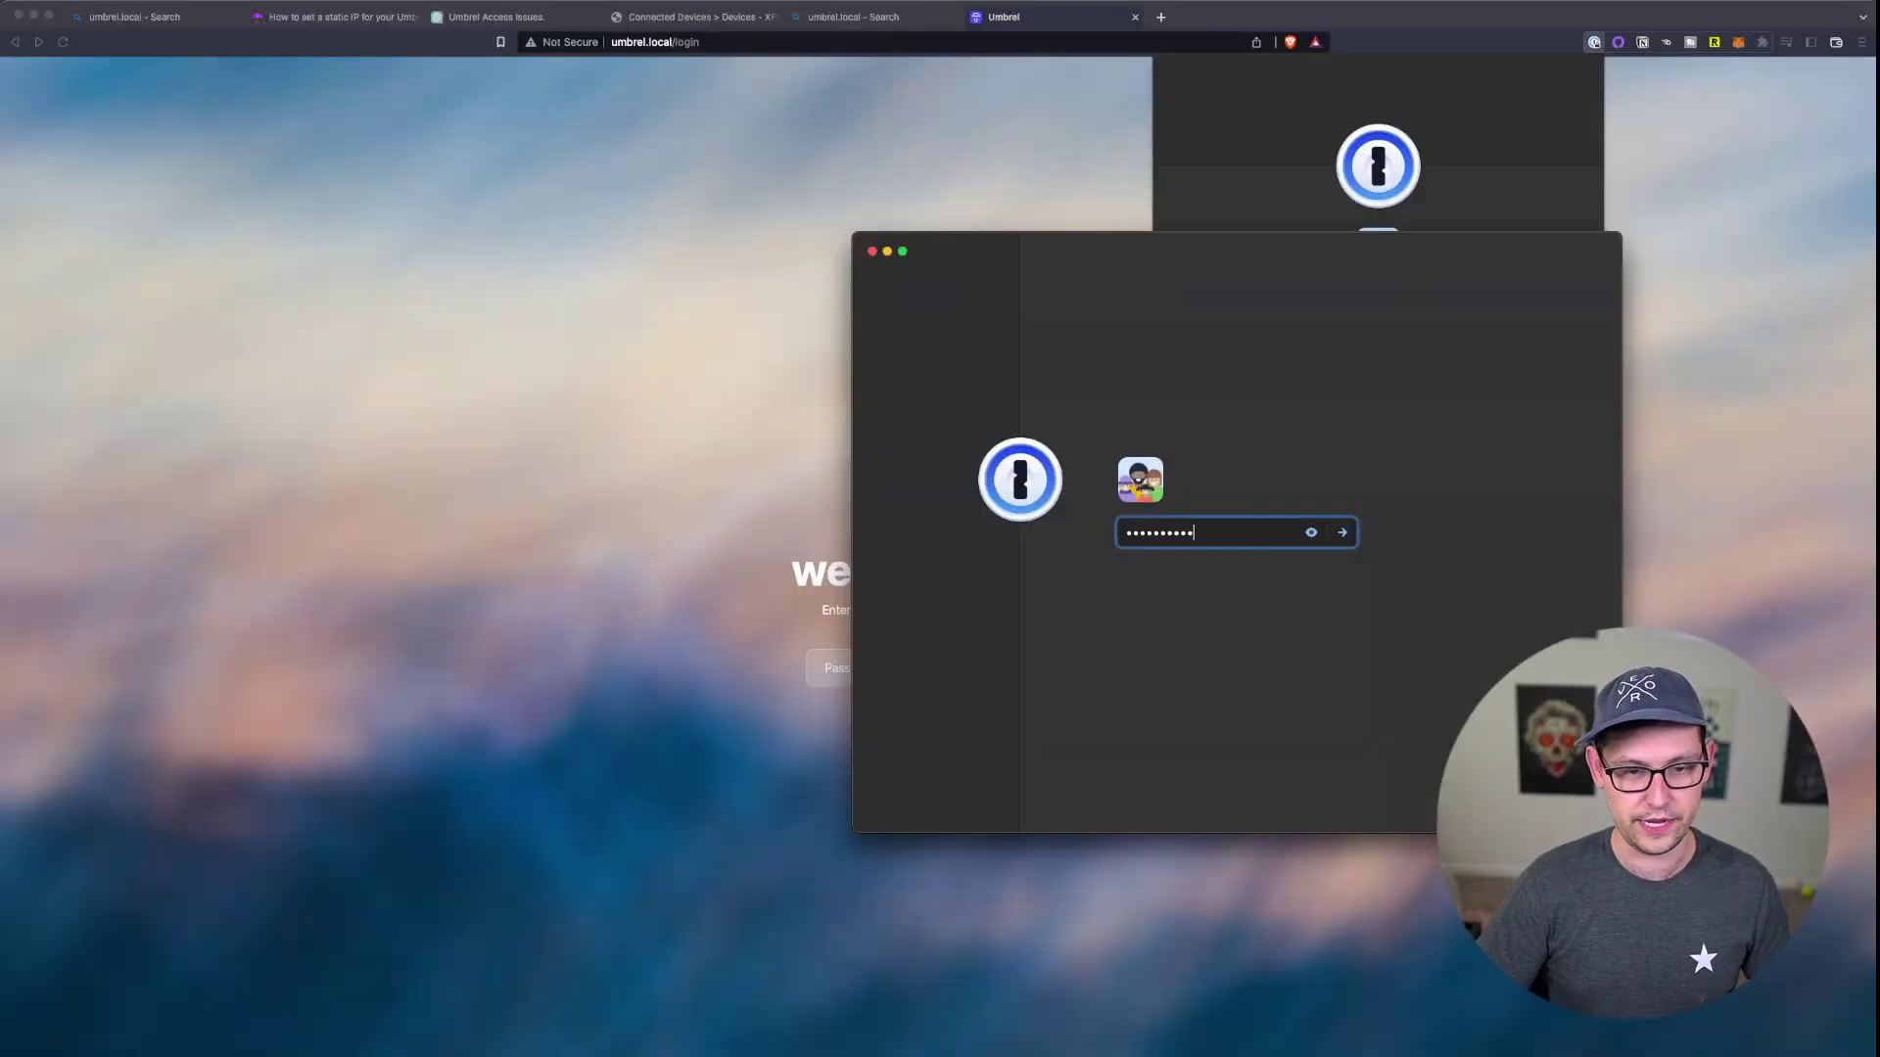
{"action": "key", "text": "Return"}
{"action": "left_click", "coordinate": [916, 667]}
{"action": "left_click", "coordinate": [906, 776]}
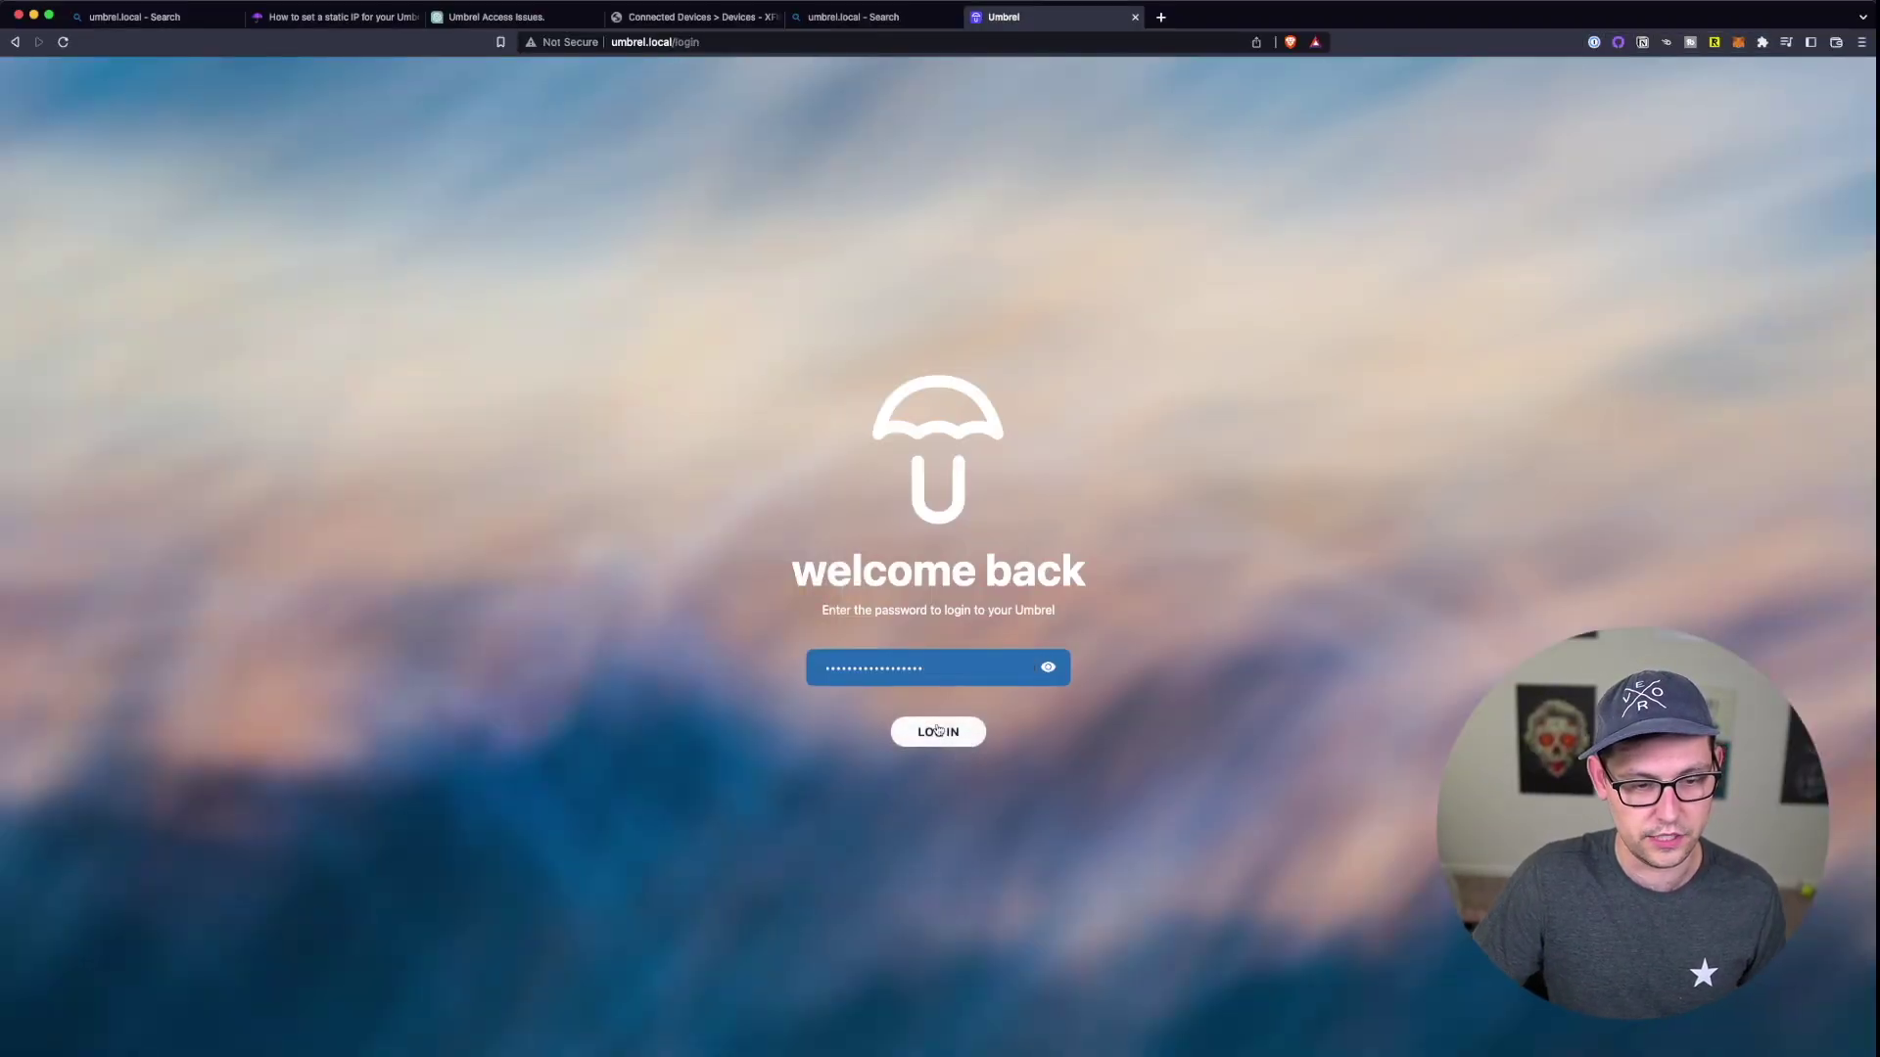
{"action": "left_click", "coordinate": [937, 731]}
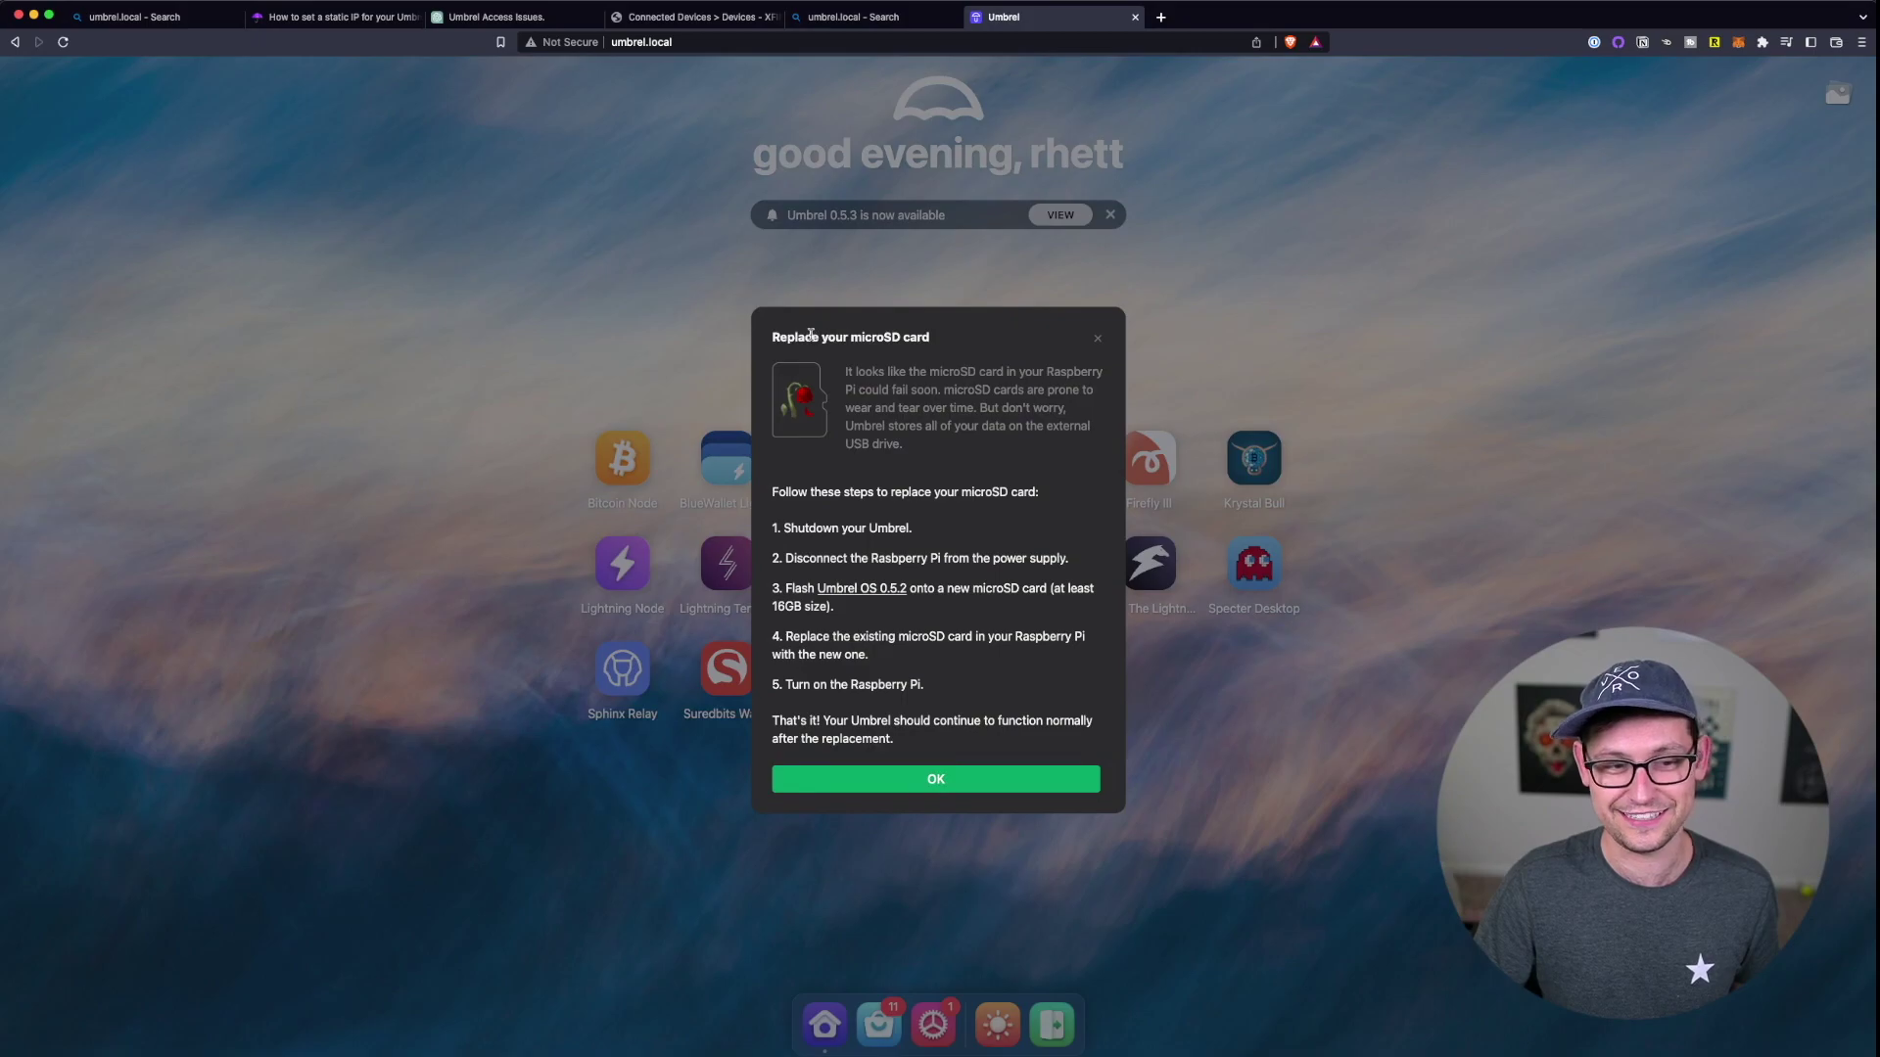
{"action": "left_click_drag", "start_coordinate": [775, 337], "coordinate": [915, 338]}
{"action": "triple_click", "coordinate": [914, 338]}
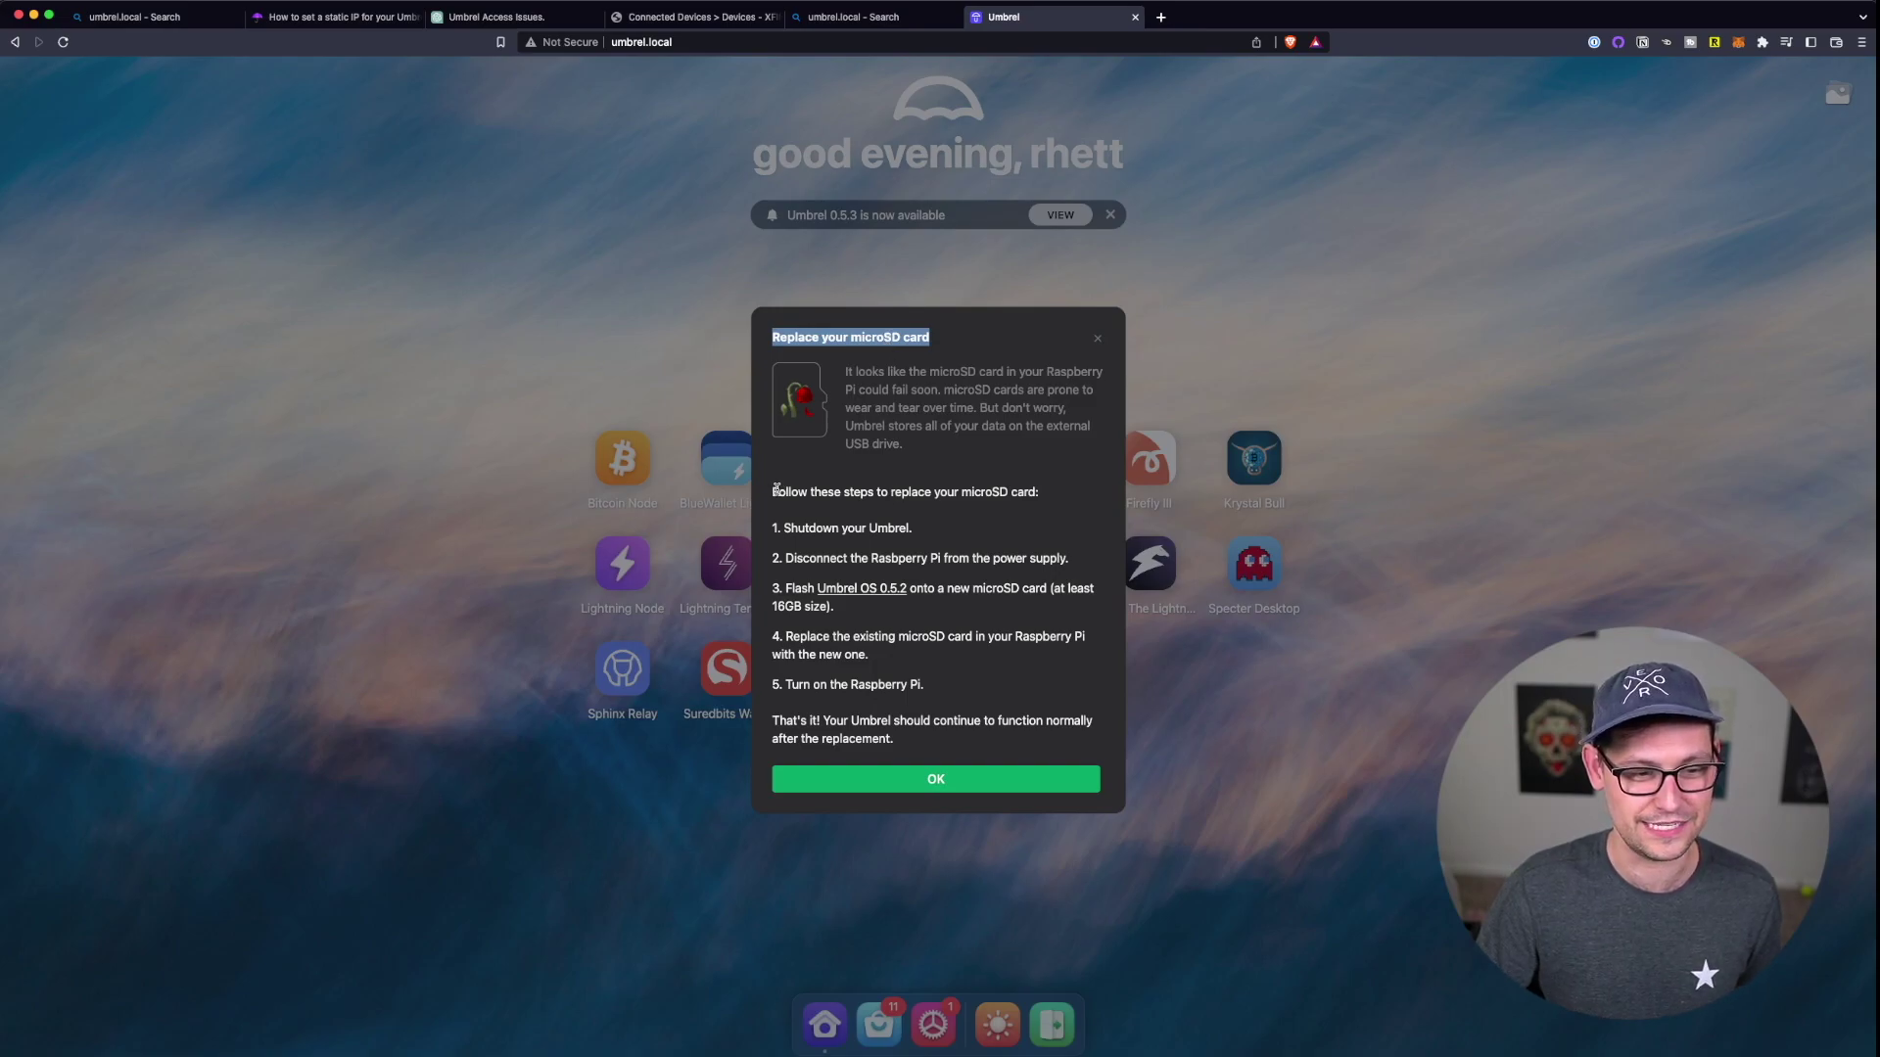
{"action": "left_click_drag", "start_coordinate": [779, 491], "coordinate": [937, 692]}
{"action": "left_click", "coordinate": [937, 692]}
{"action": "left_click_drag", "start_coordinate": [967, 491], "coordinate": [1035, 529]}
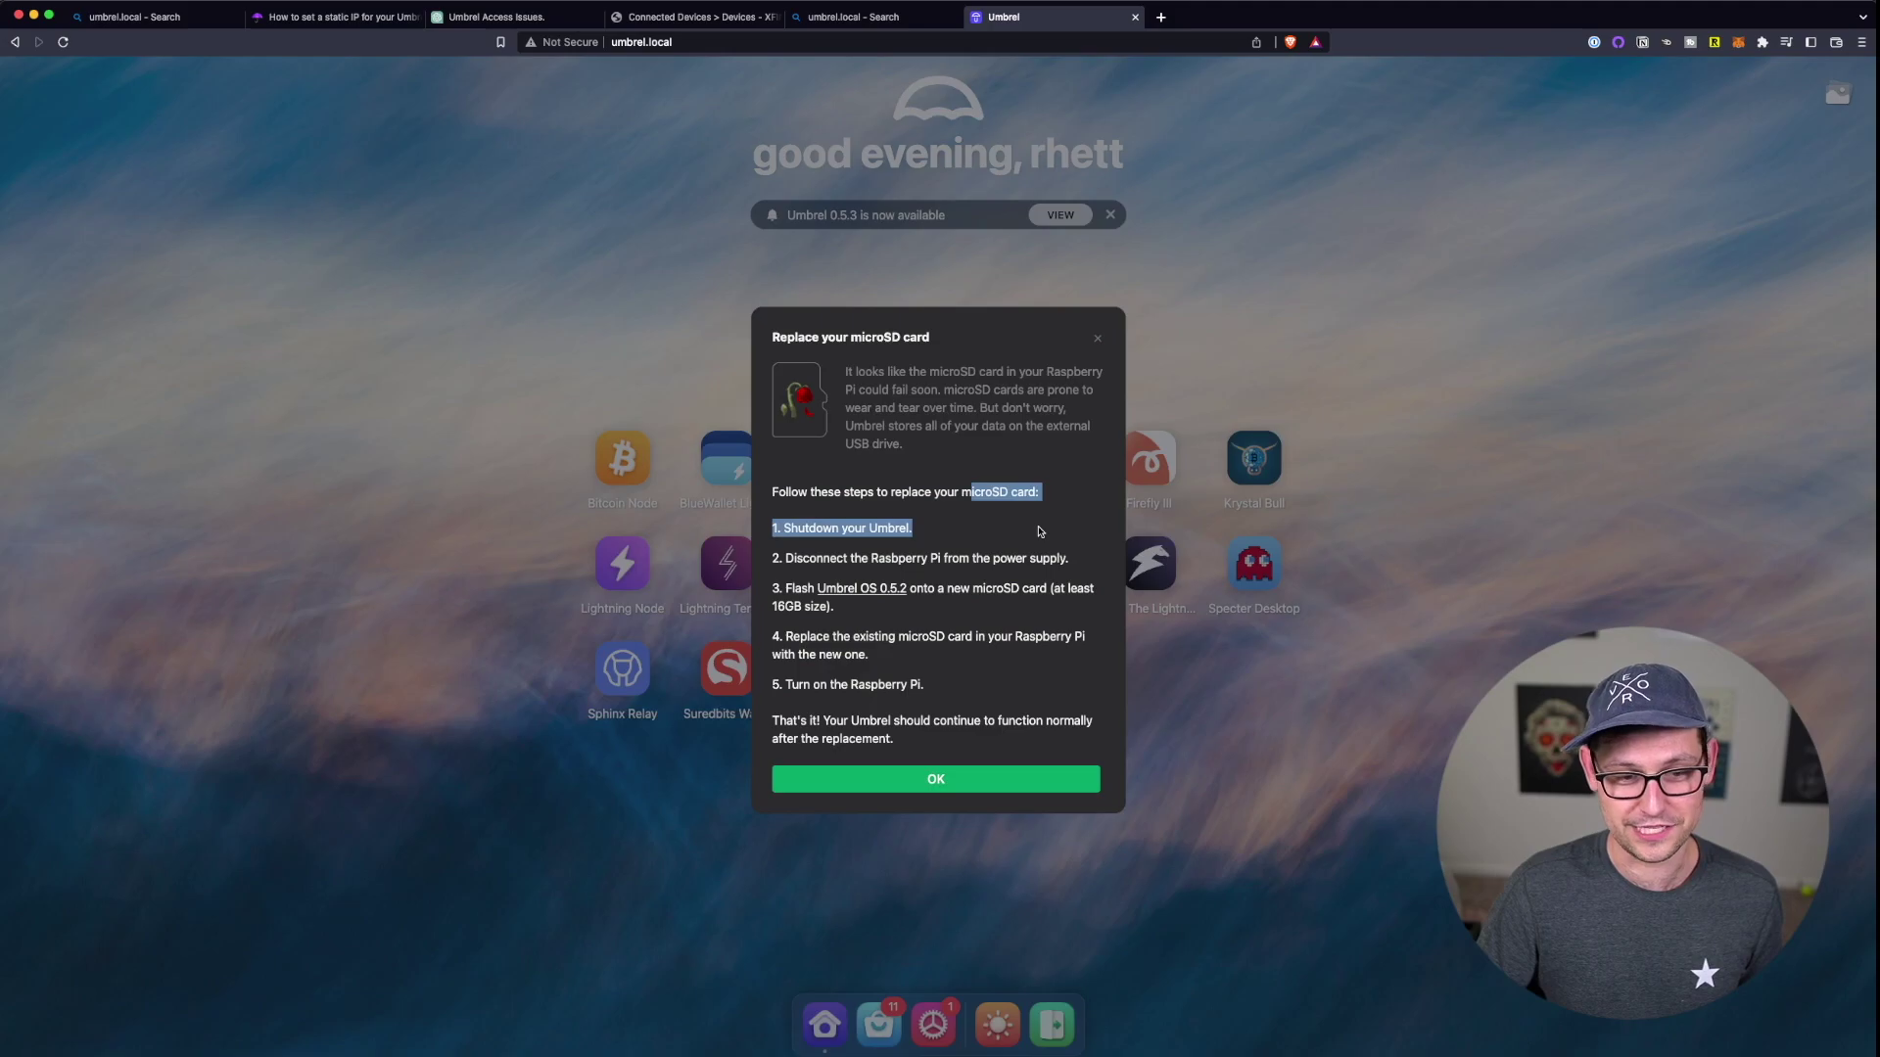
{"action": "left_click", "coordinate": [1036, 528]}
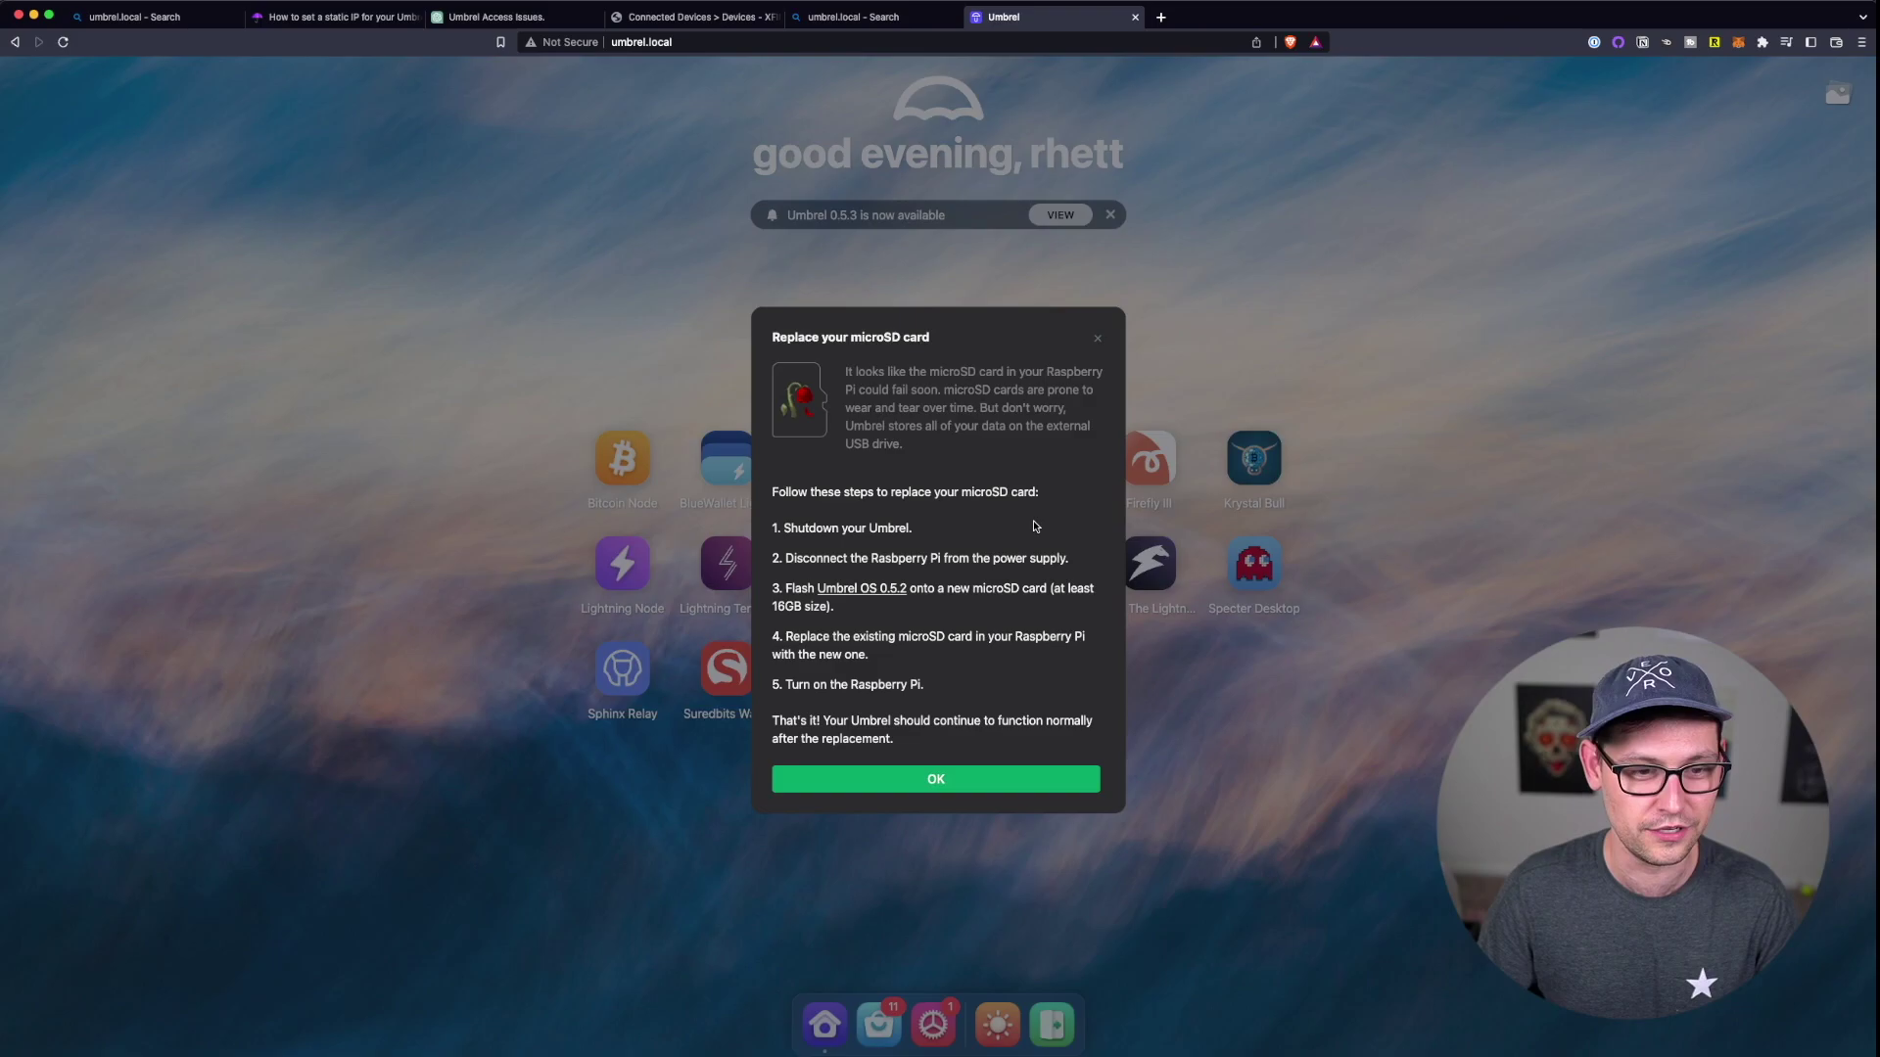
{"action": "mouse_move", "coordinate": [1020, 509]}
{"action": "left_mouse_down"}
{"action": "mouse_move", "coordinate": [1060, 527]}
{"action": "mouse_move", "coordinate": [1046, 499]}
{"action": "left_mouse_up"}
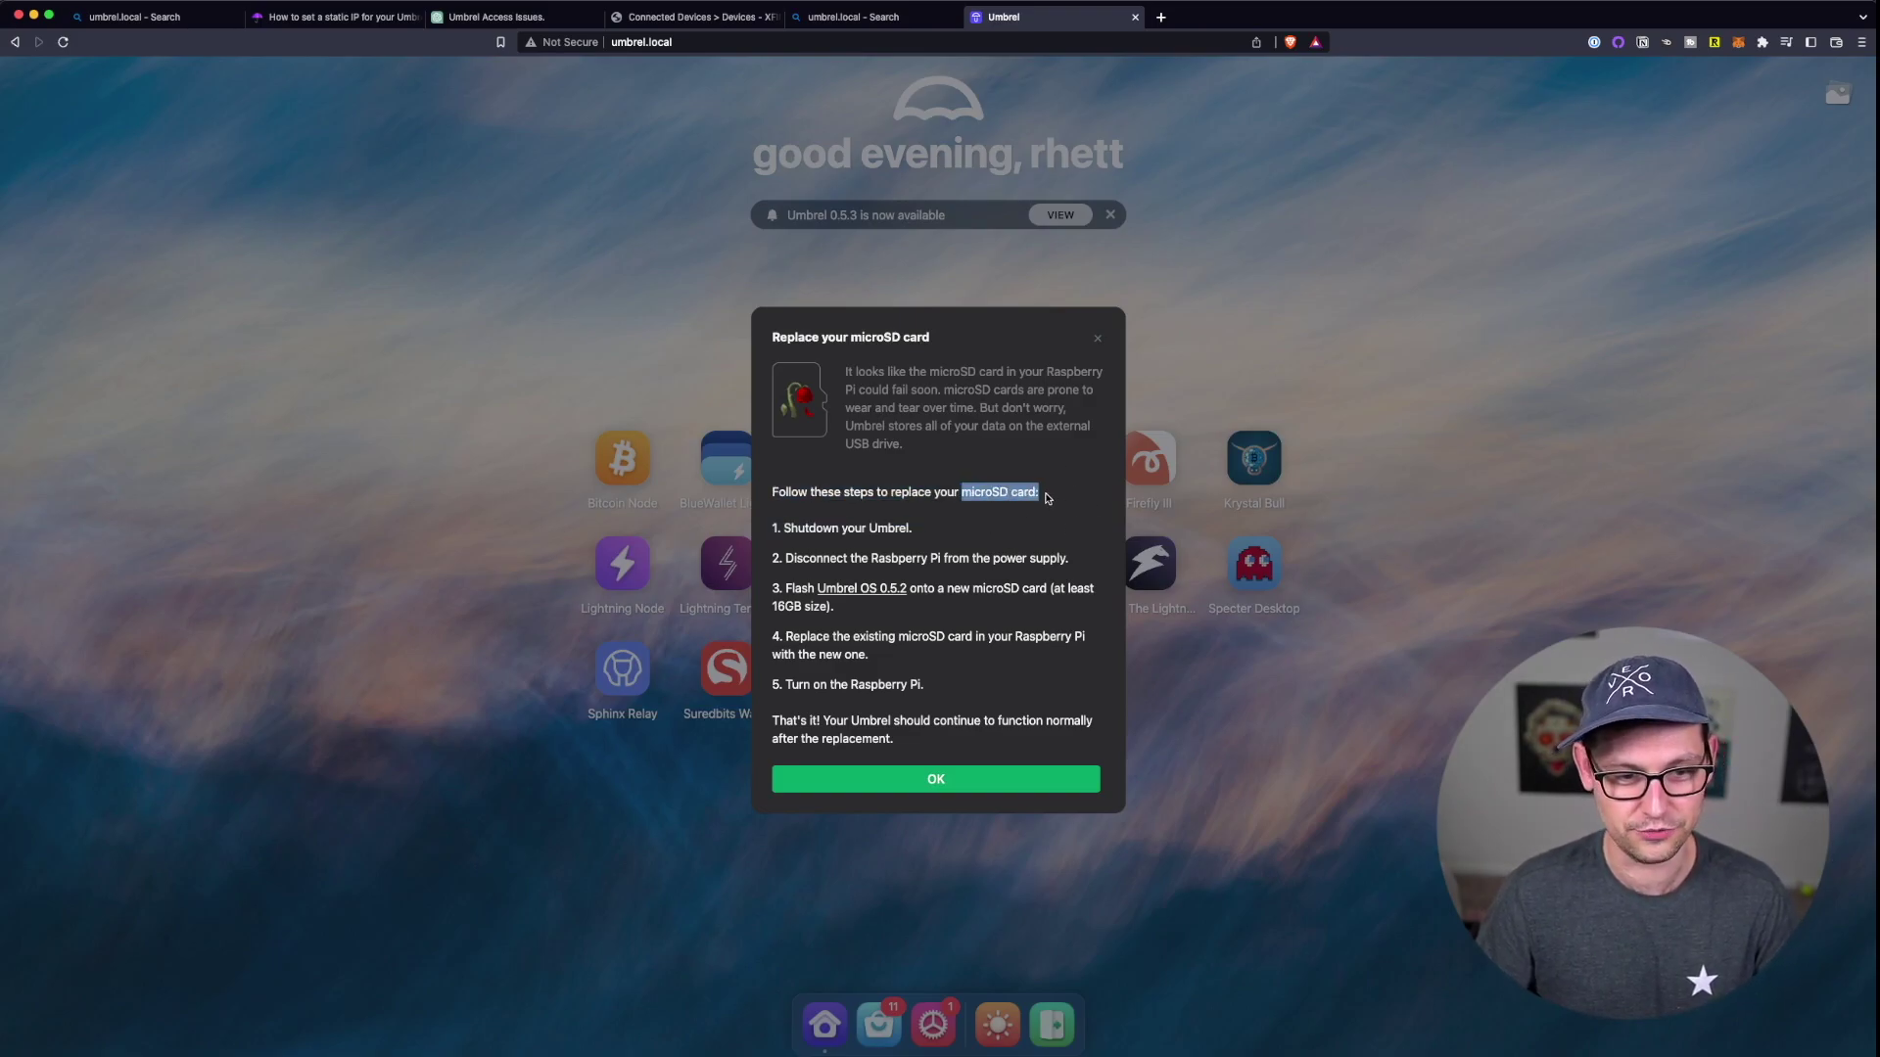
{"action": "left_click", "coordinate": [1046, 498]}
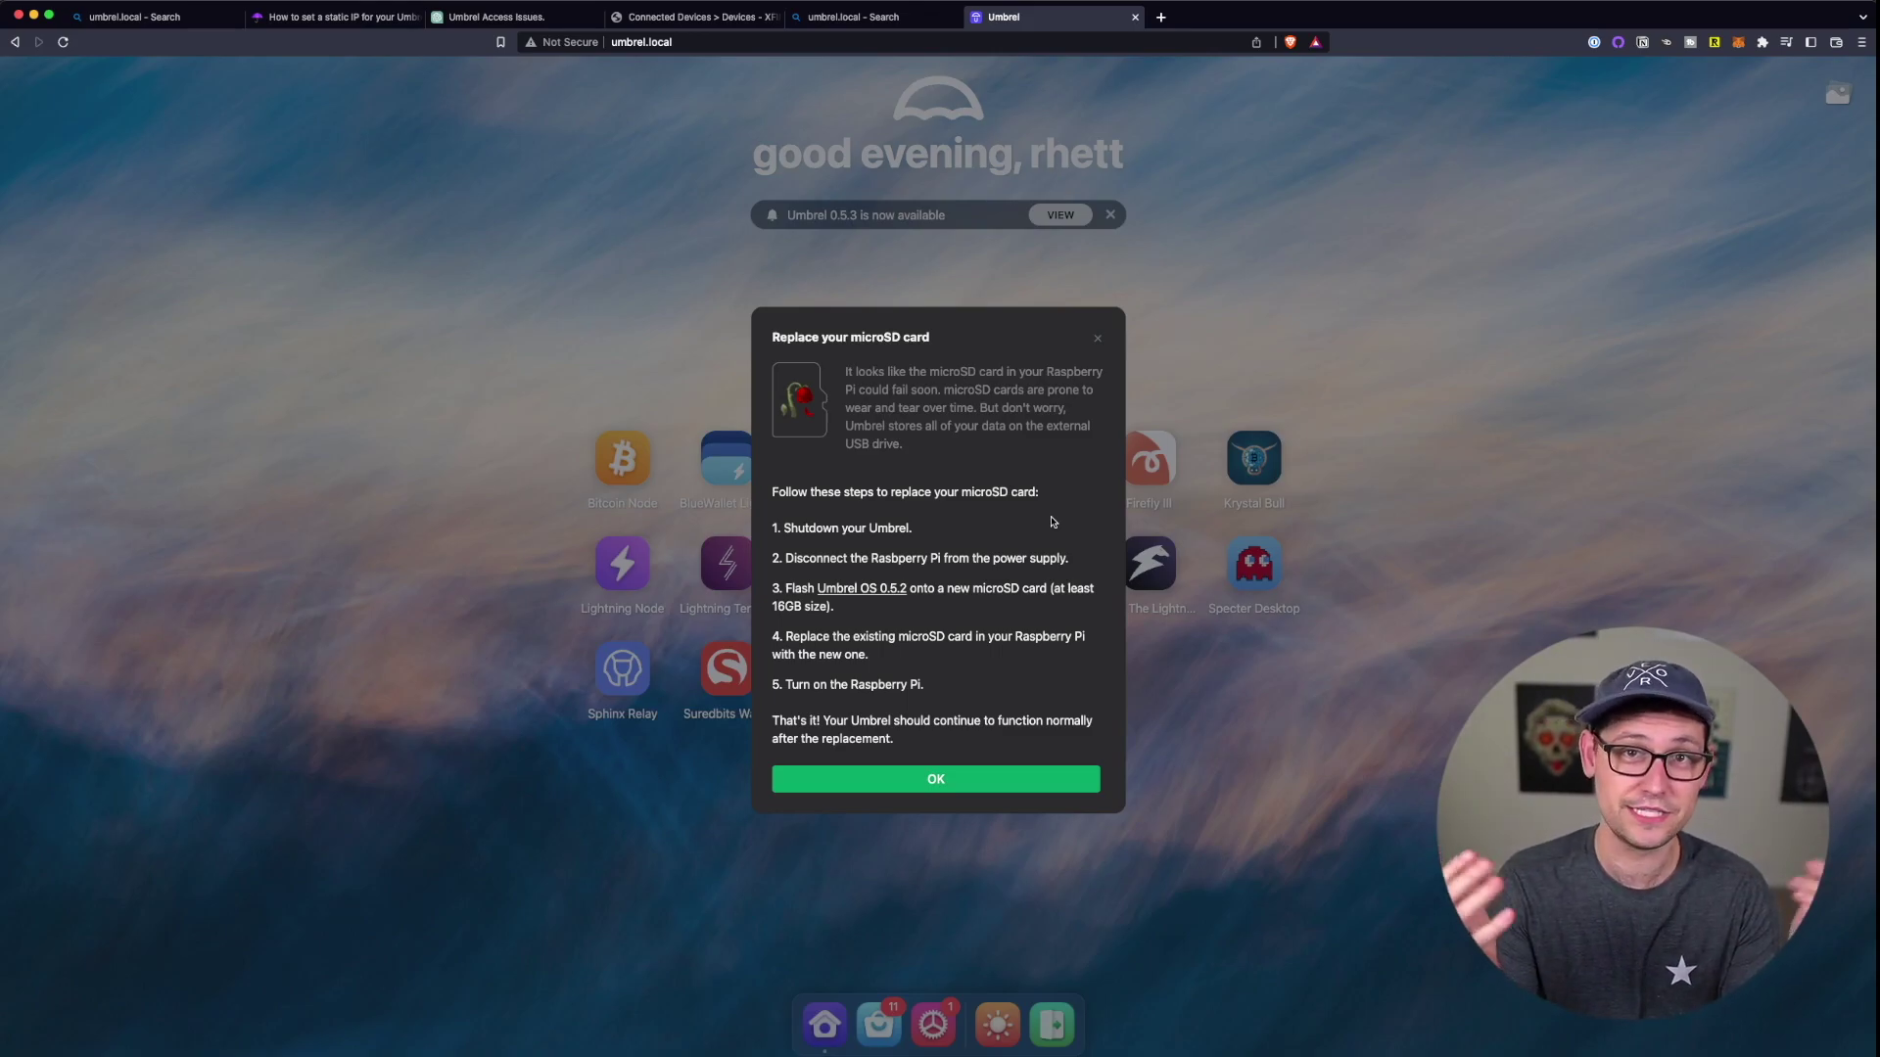